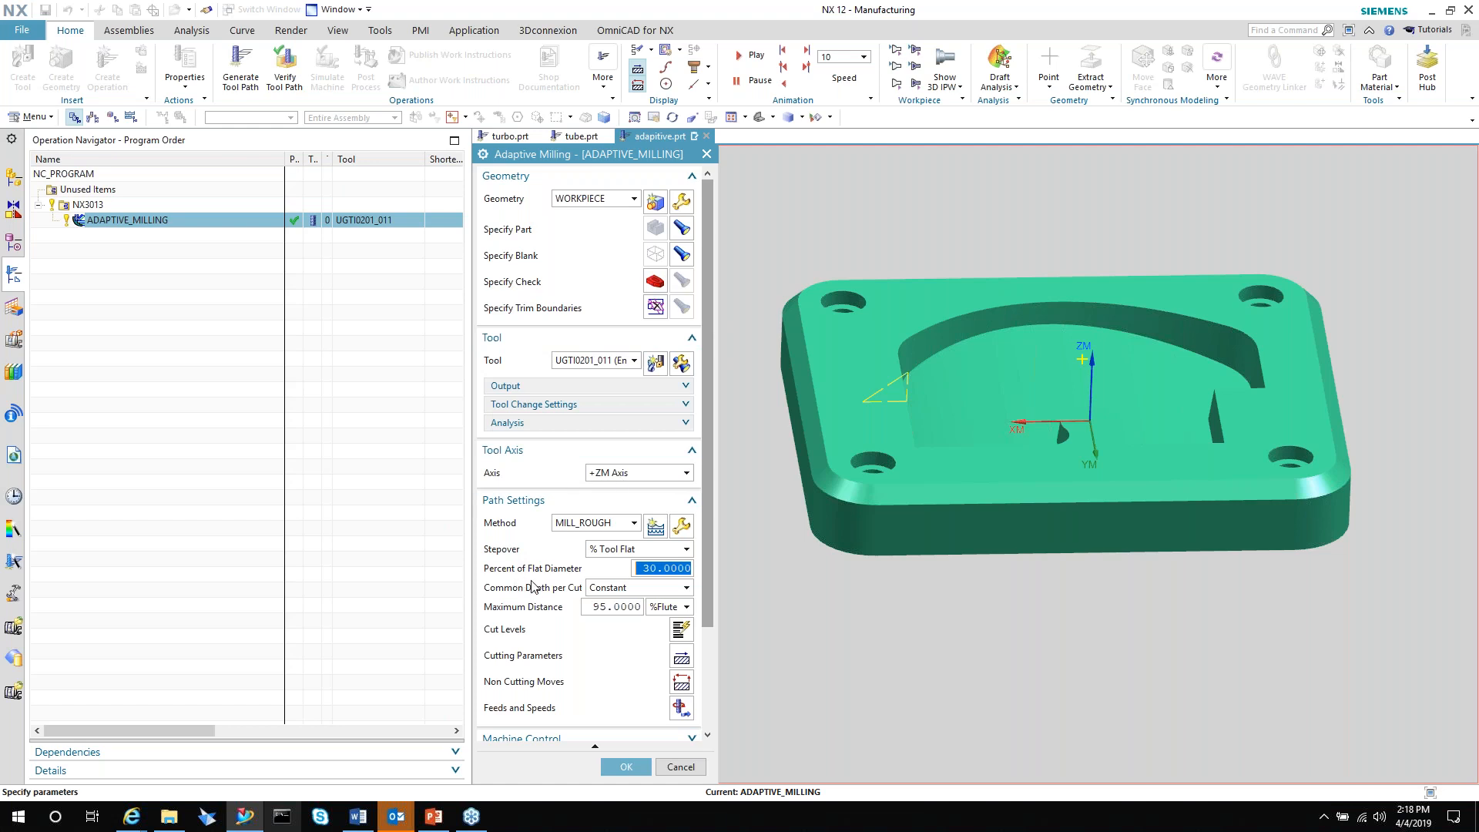
Set Open Passes to Alternate Cut Direction in the adaptive milling operation's cutting parameters and review the stock settings.
scroll(520, 583, down, 2)
key(Return)
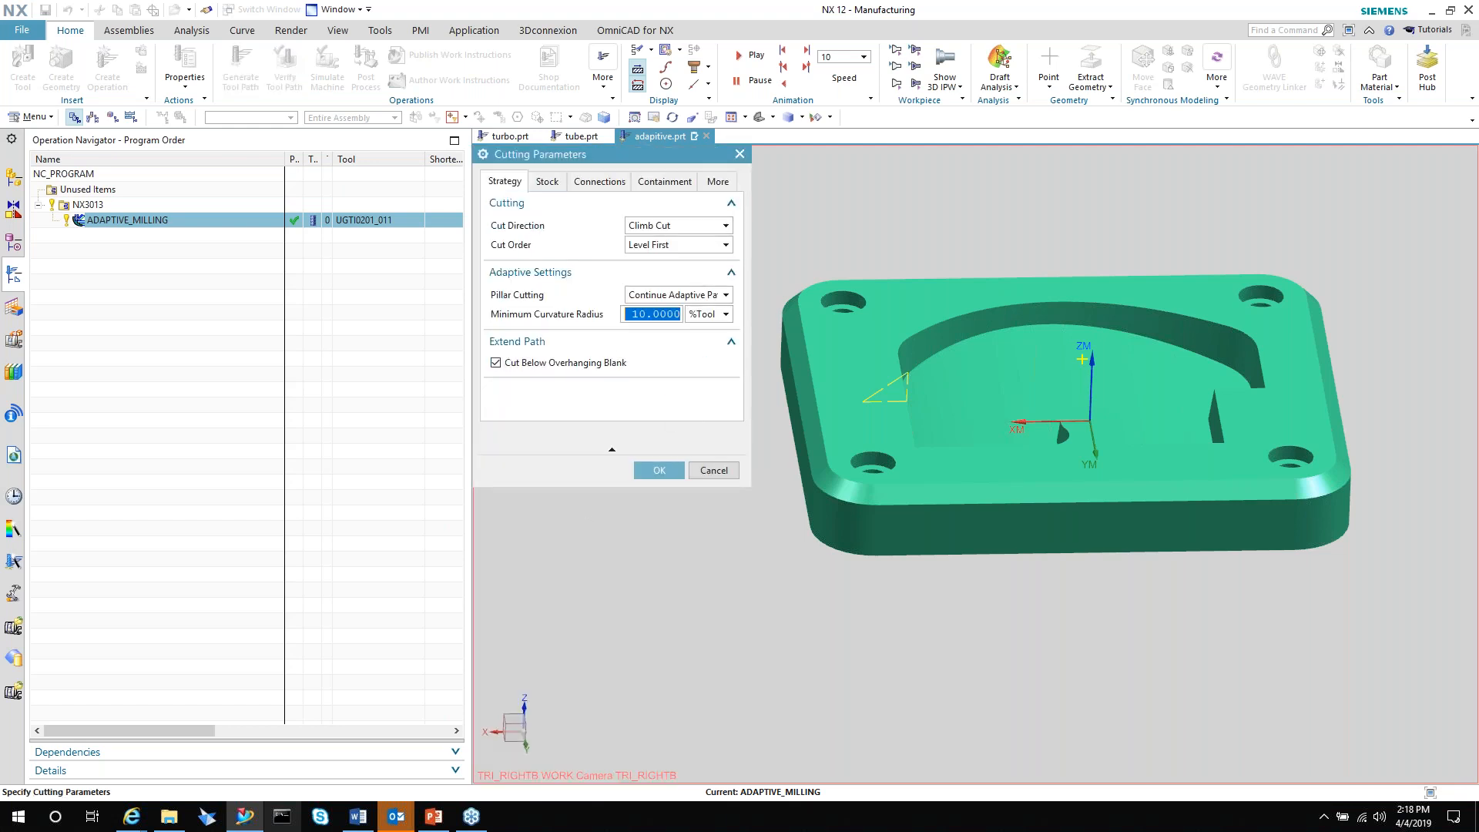
click(618, 183)
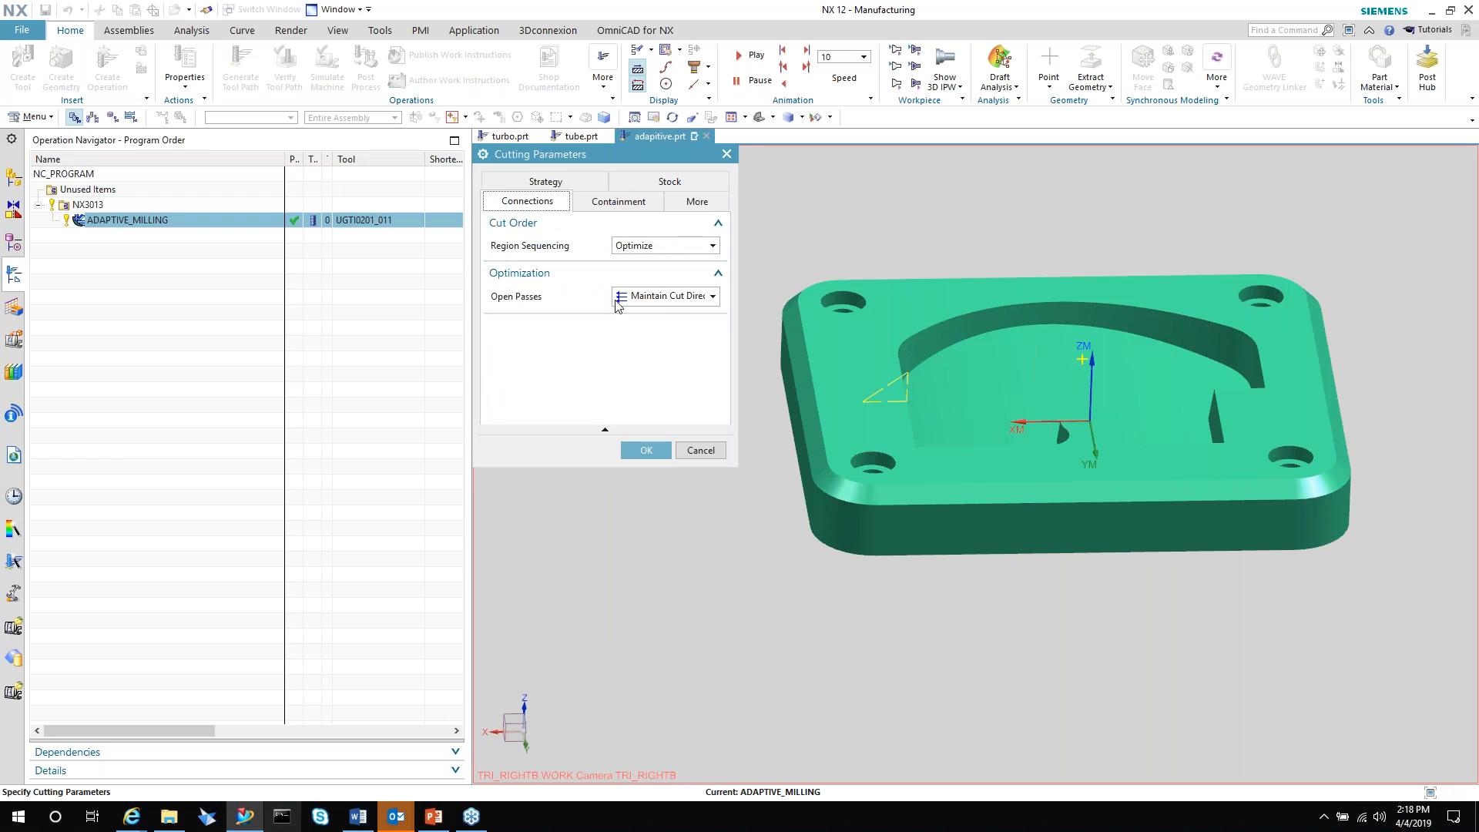
mouse_move(651, 302)
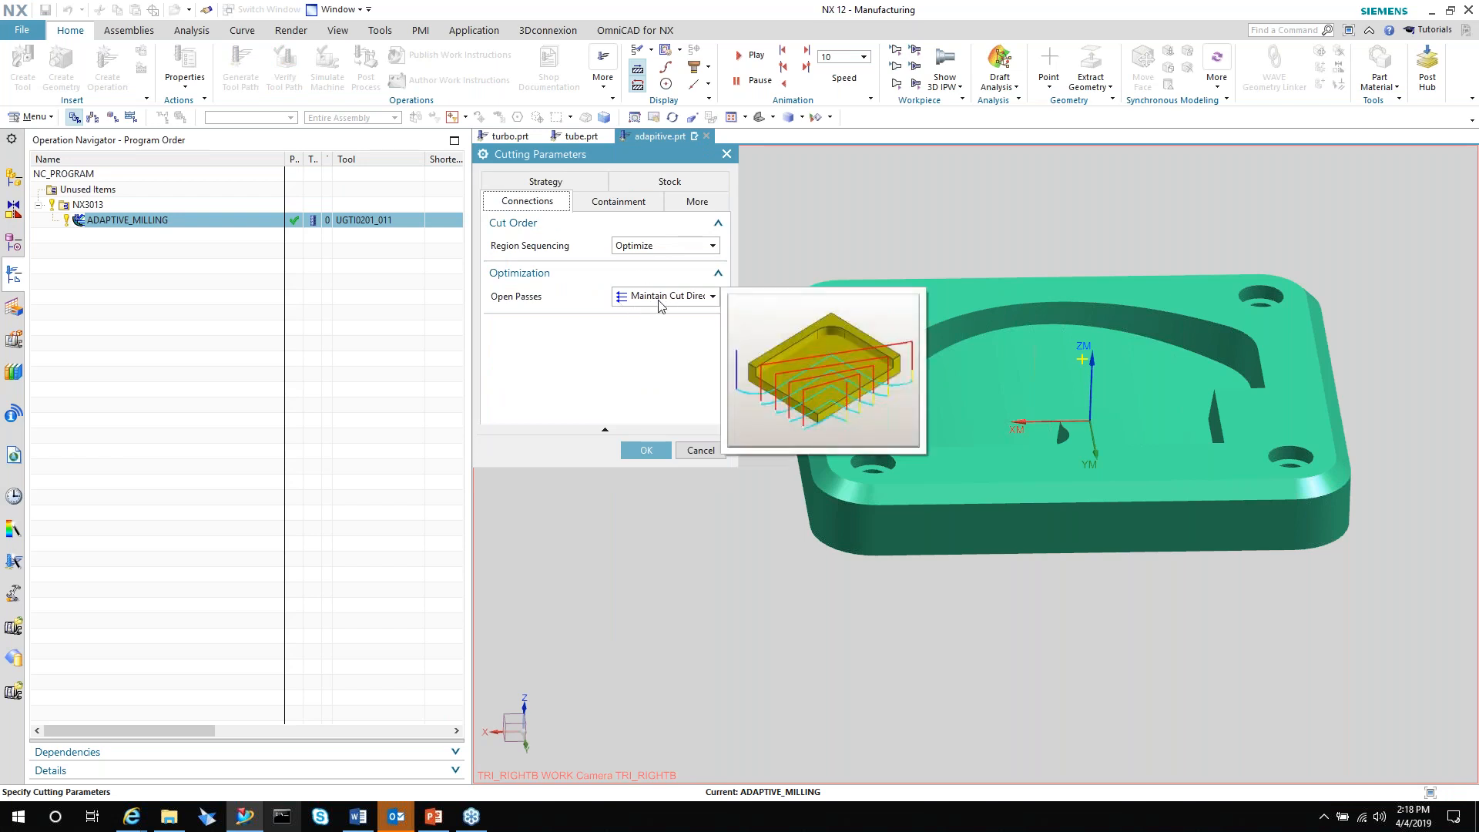
click(661, 298)
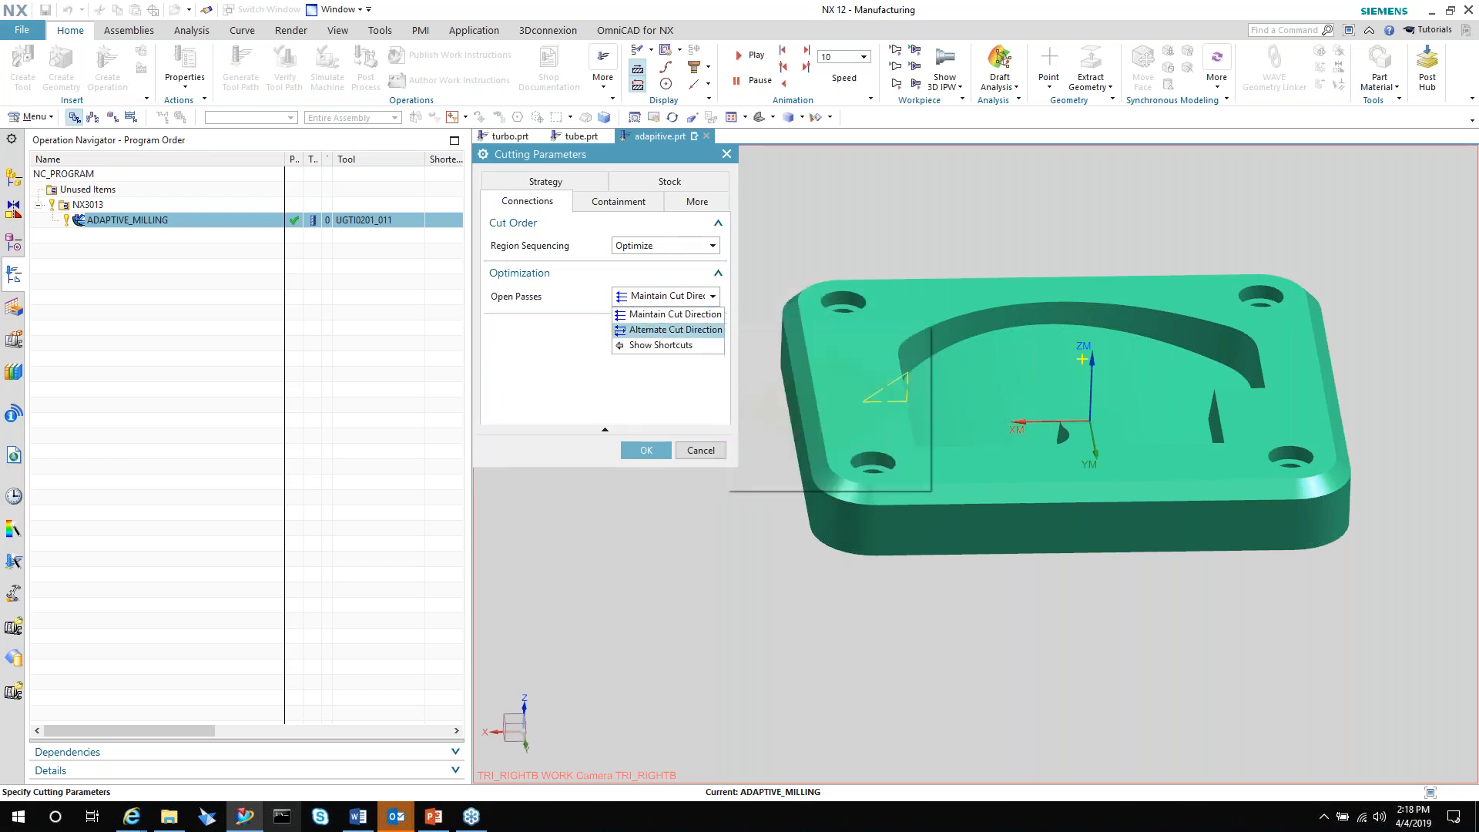
click(653, 339)
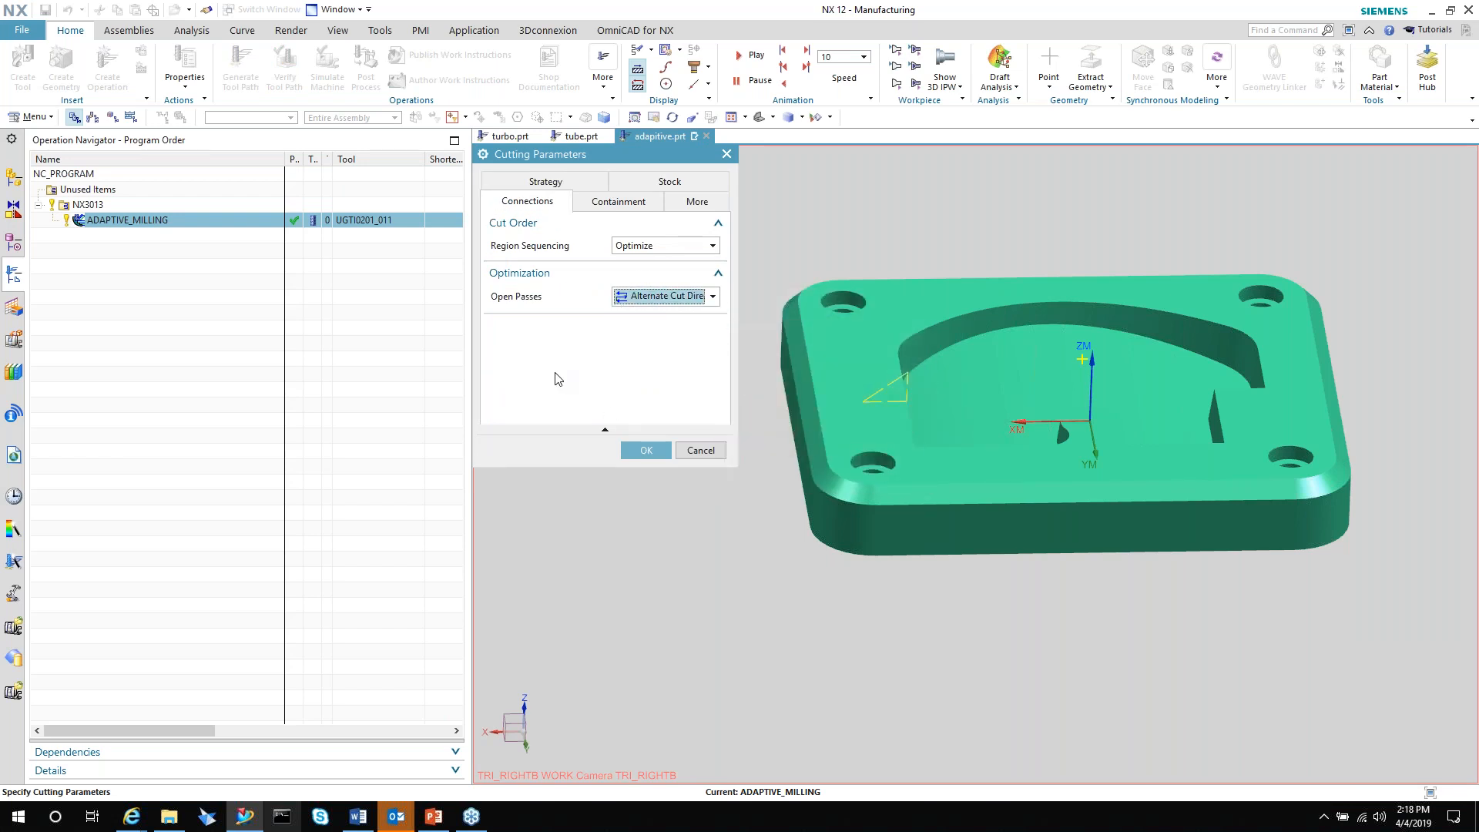
click(695, 202)
click(667, 185)
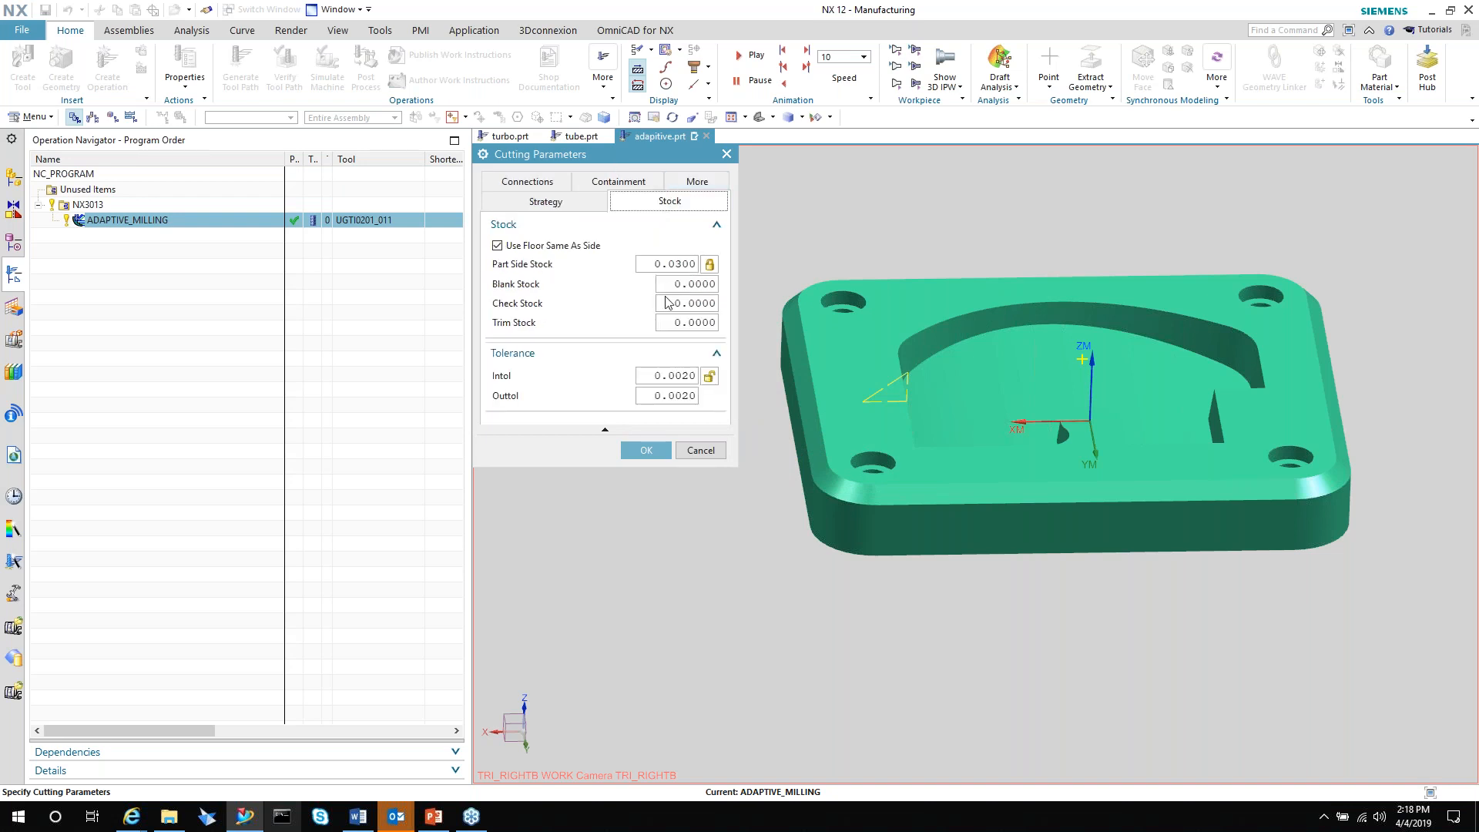
click(644, 453)
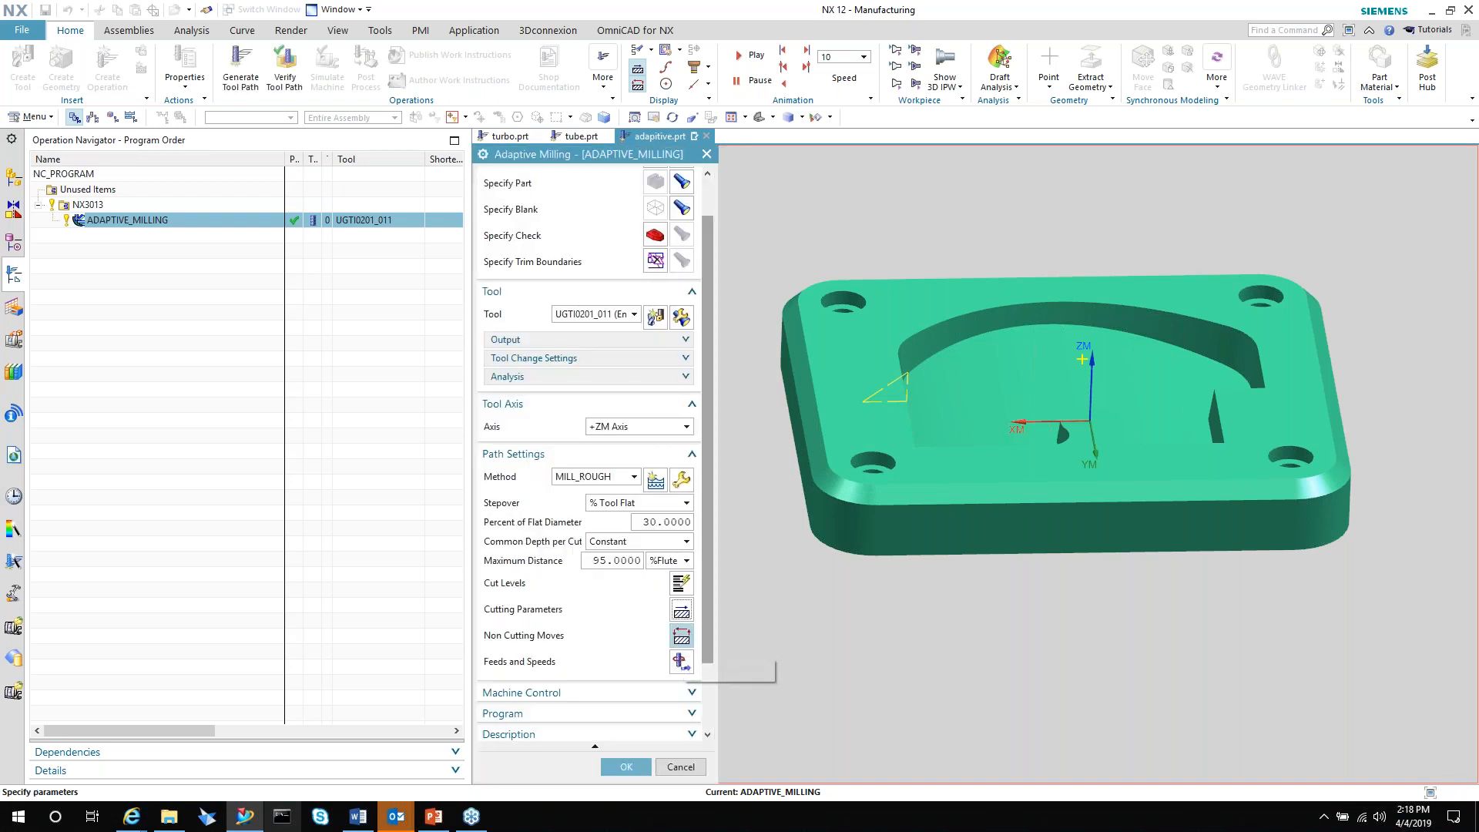
Review the operation's non cutting moves, covering the engage, retract and collision check settings.
click(681, 638)
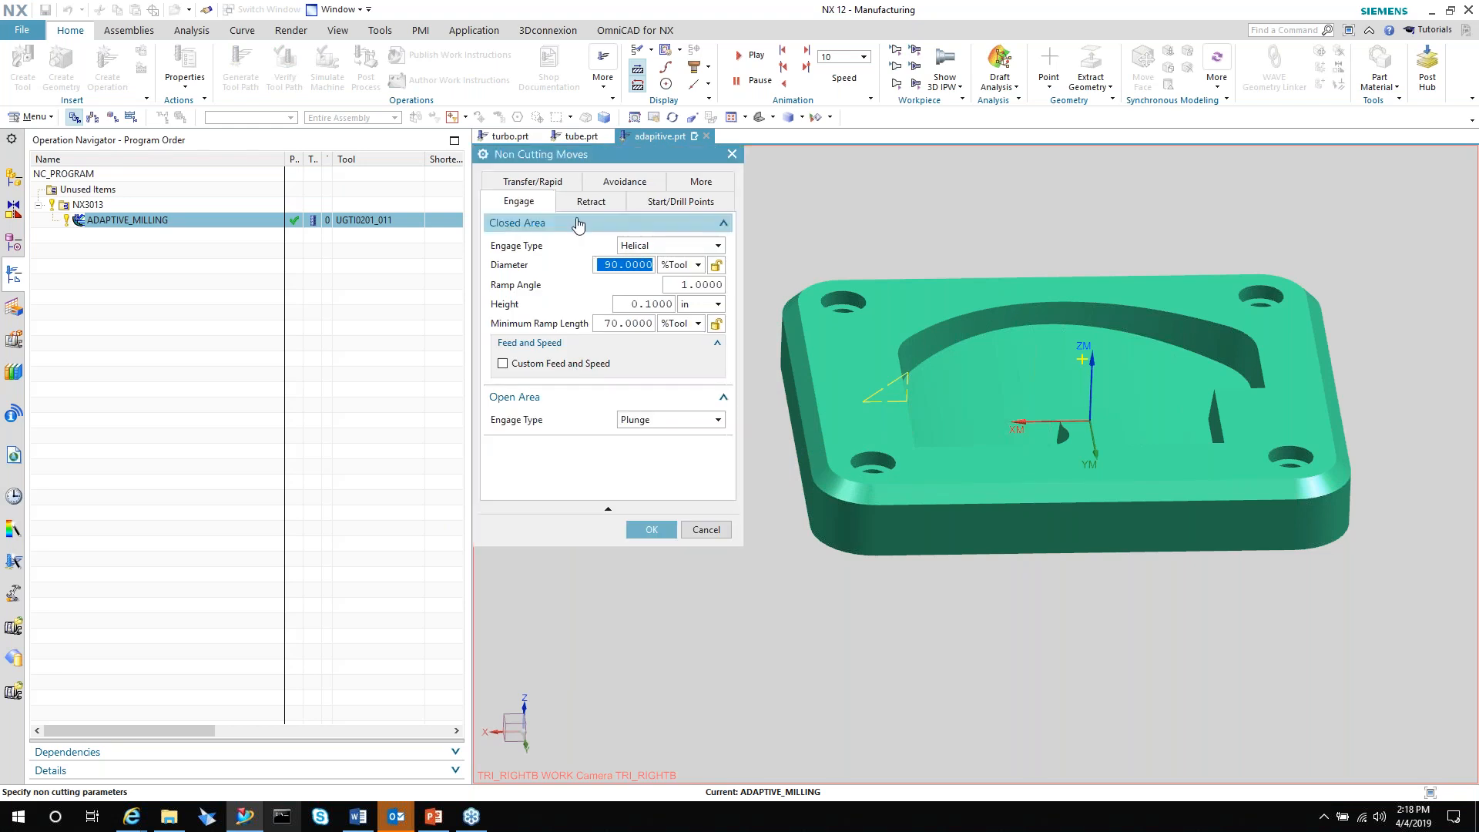
click(580, 203)
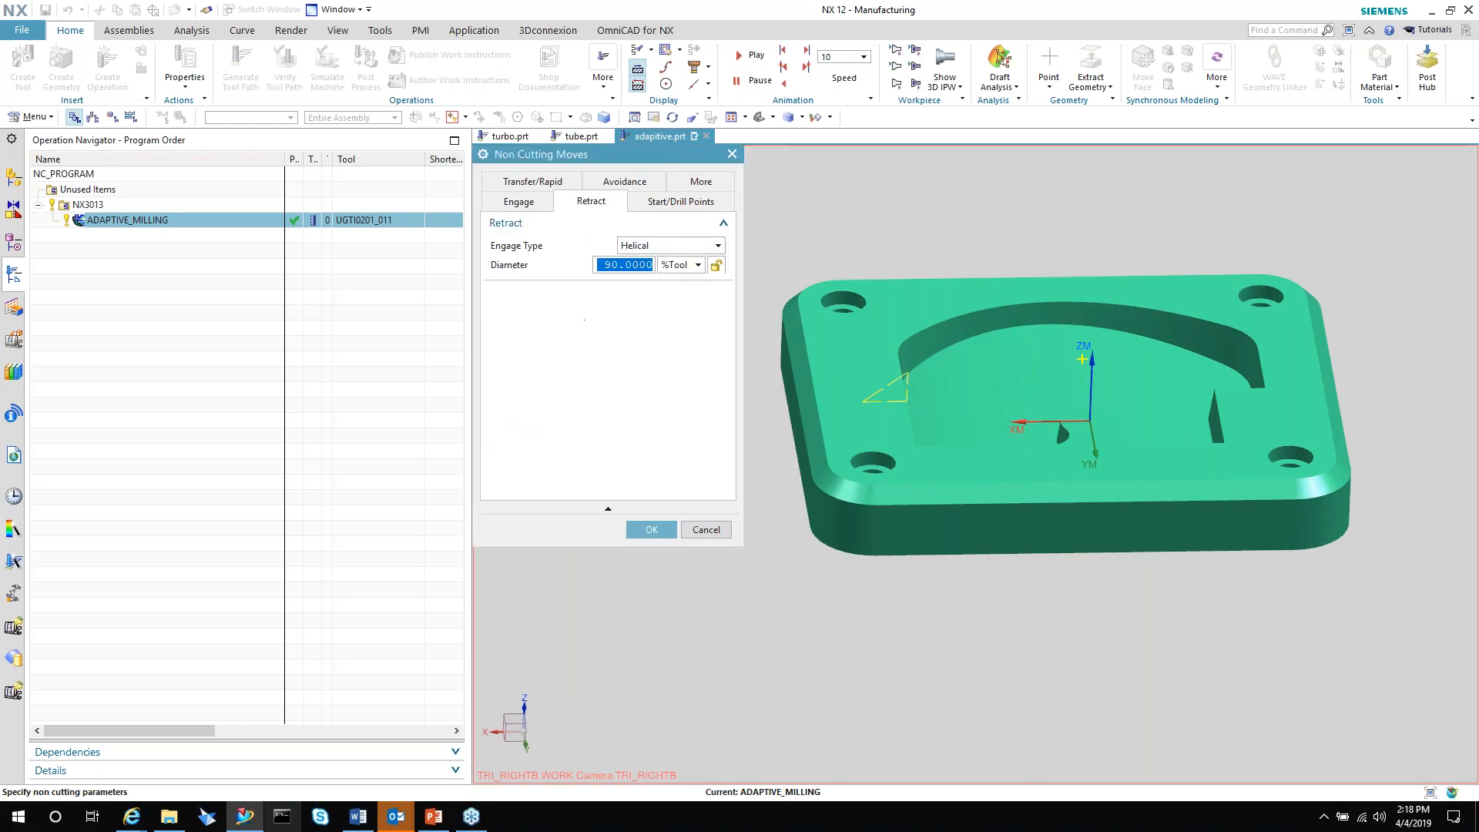
click(692, 183)
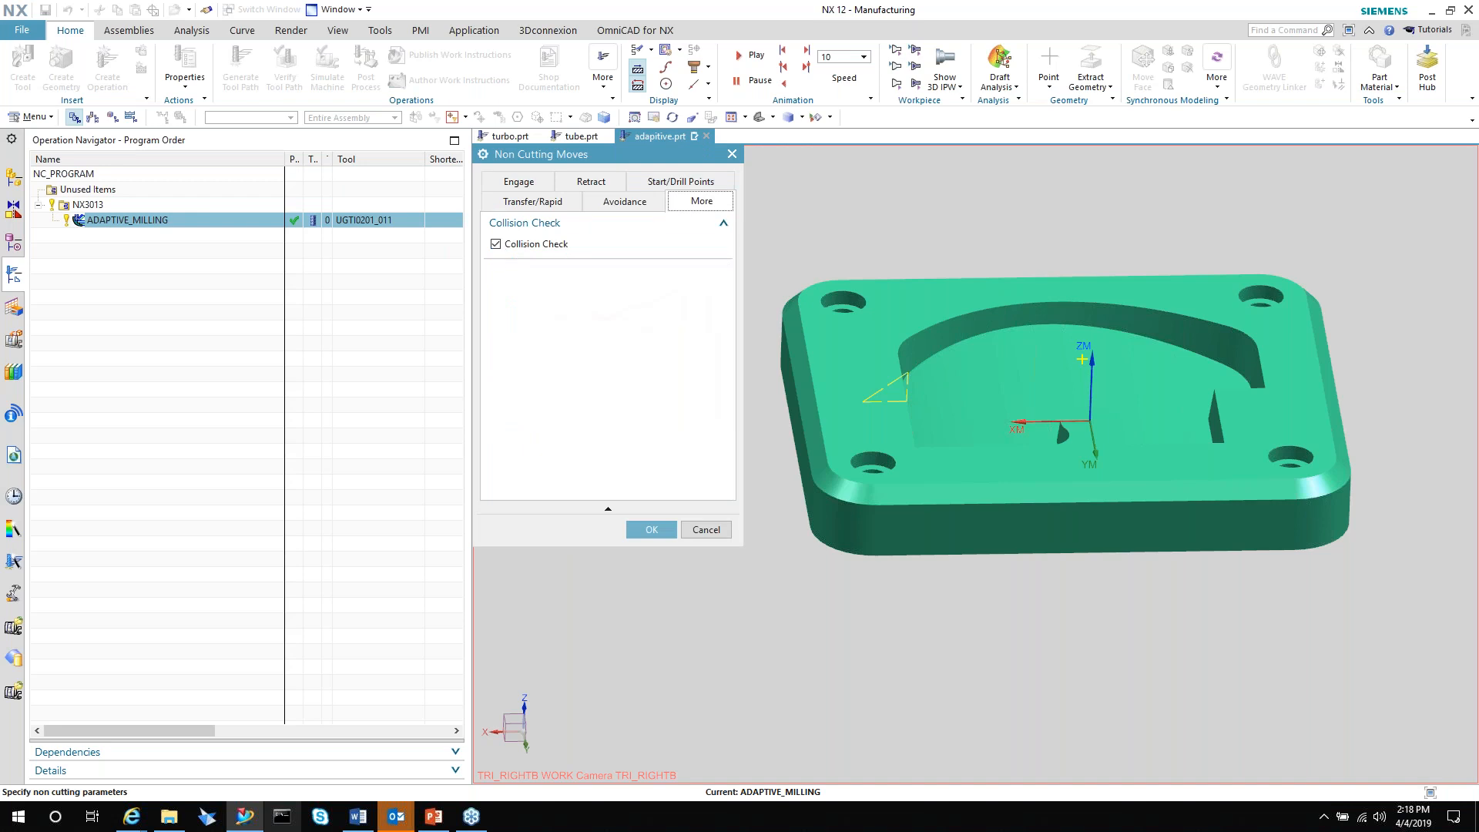
click(651, 529)
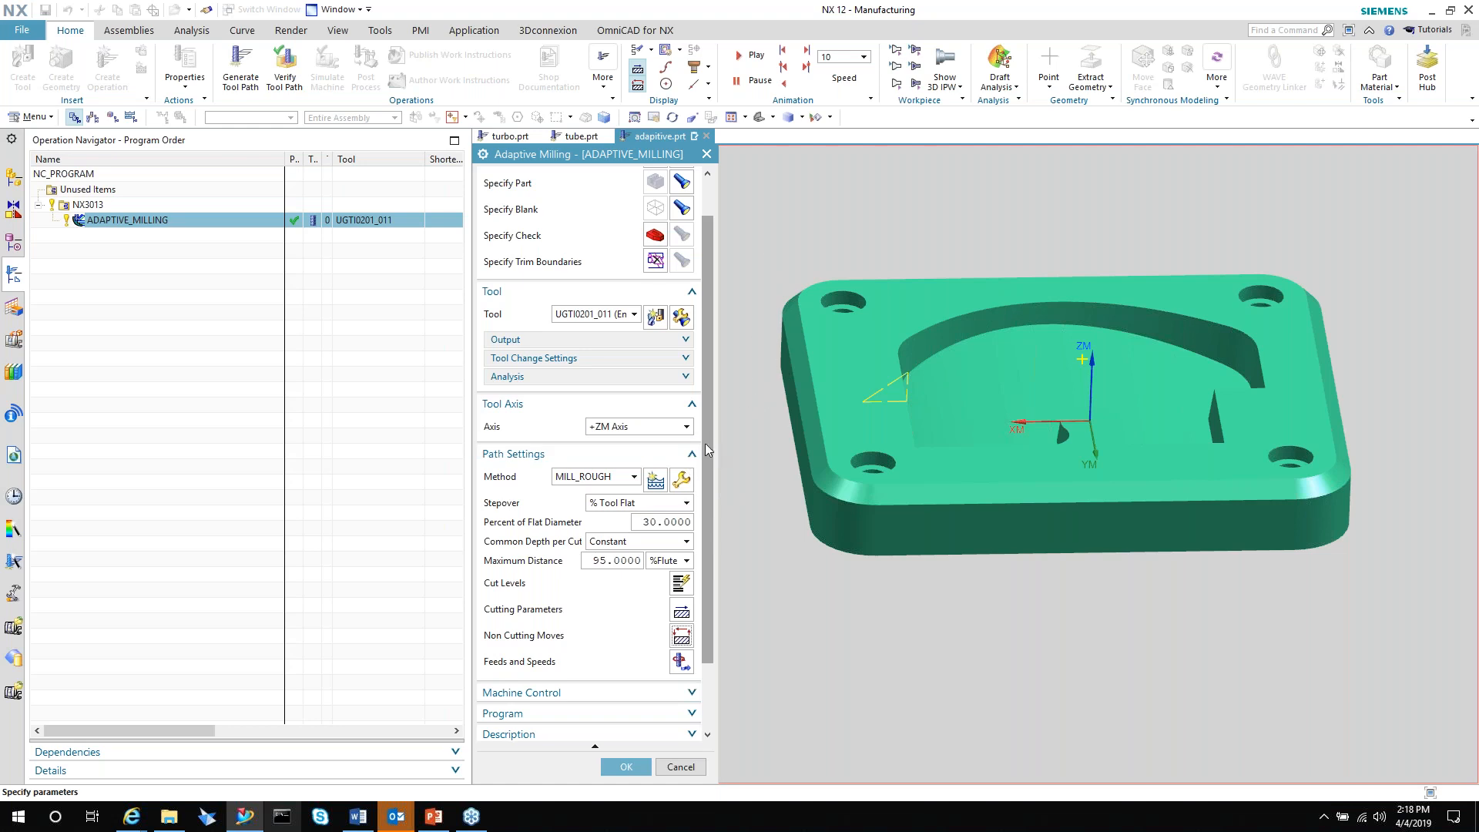
Discard the open operation edit and inspect the UGTI0201_011 end mill's definition from the machine tool view.
scroll(701, 475, down, 2)
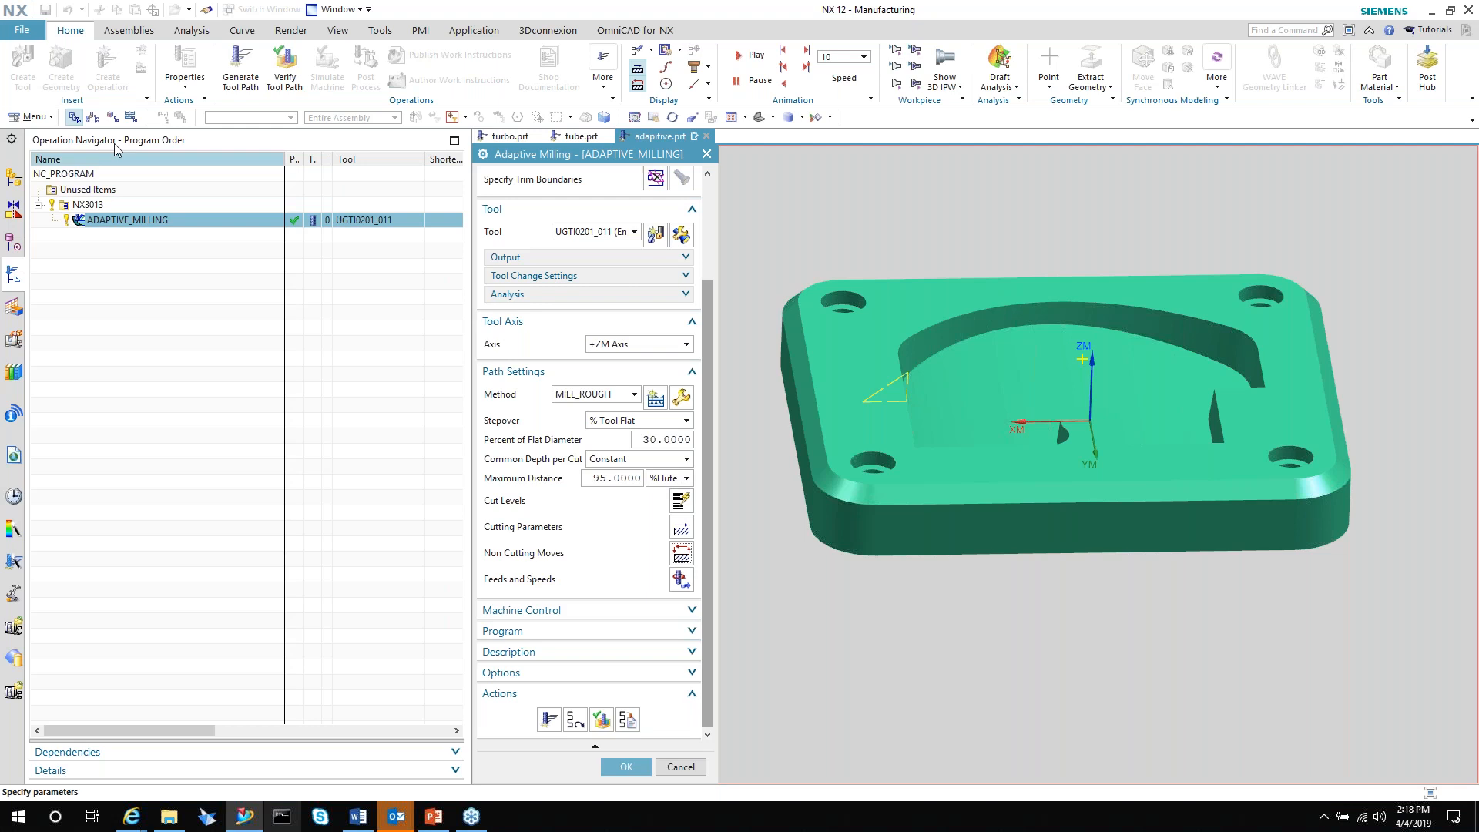
click(96, 117)
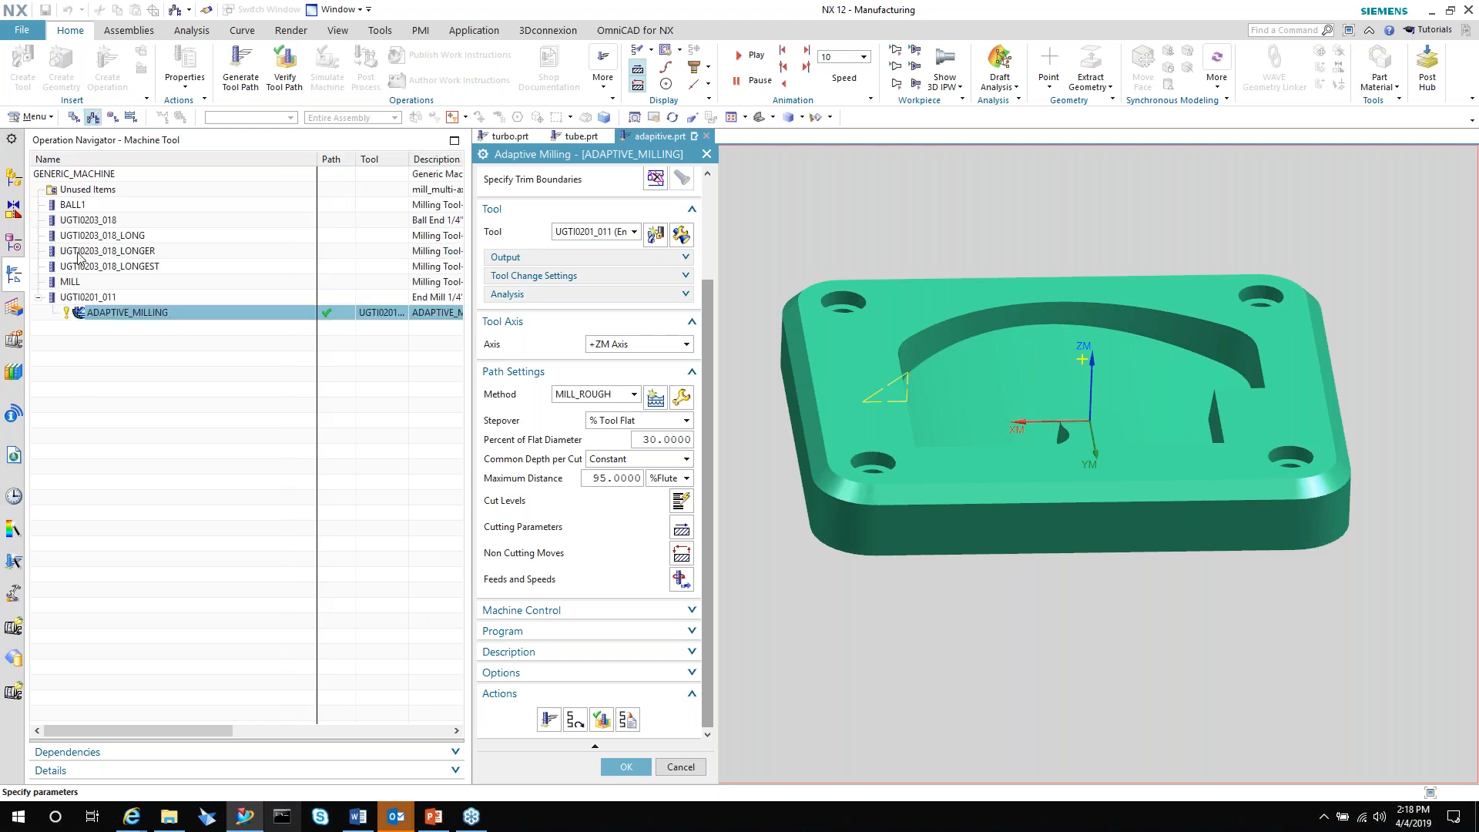
click(90, 299)
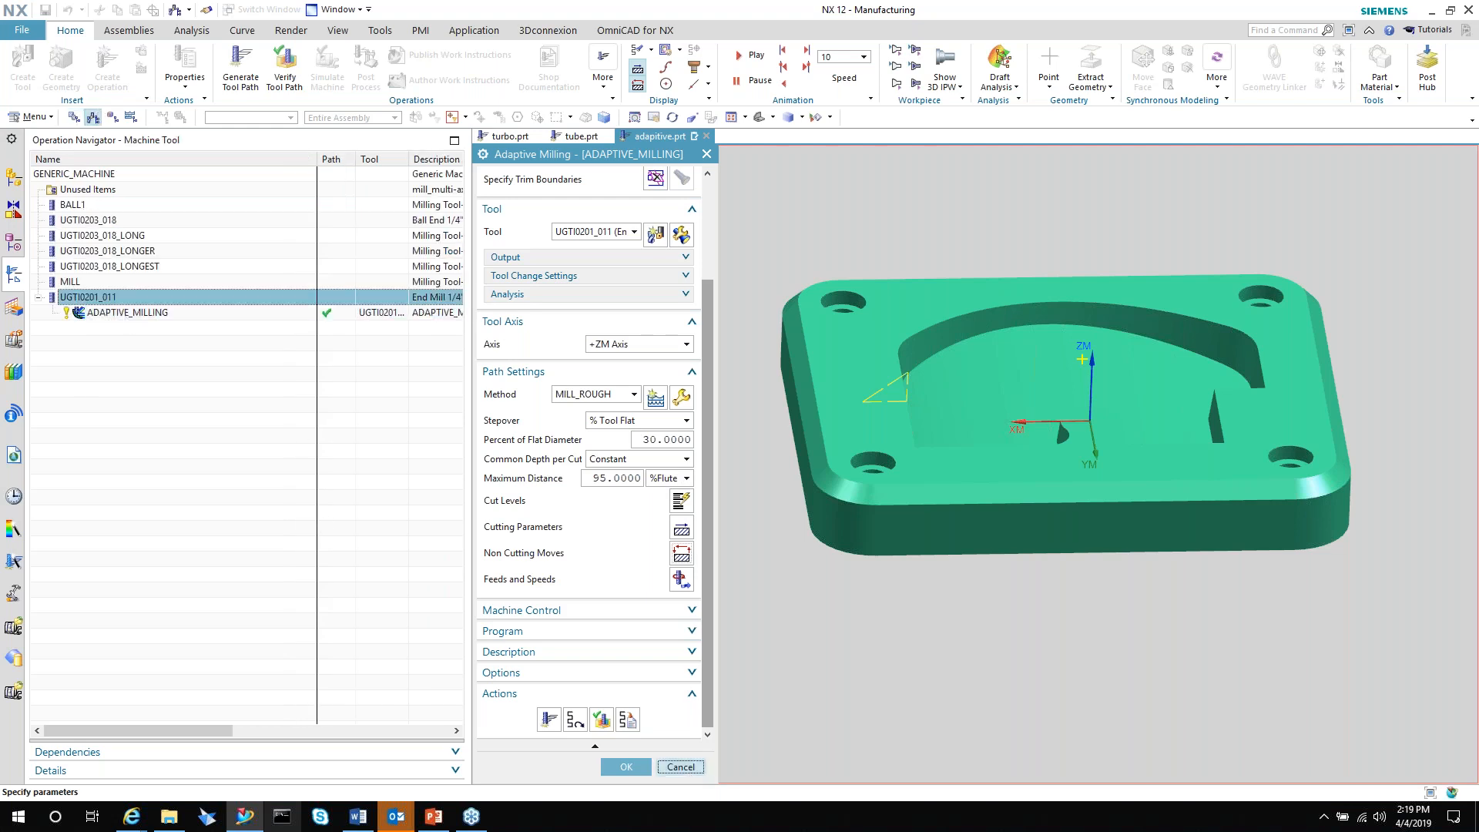
click(681, 767)
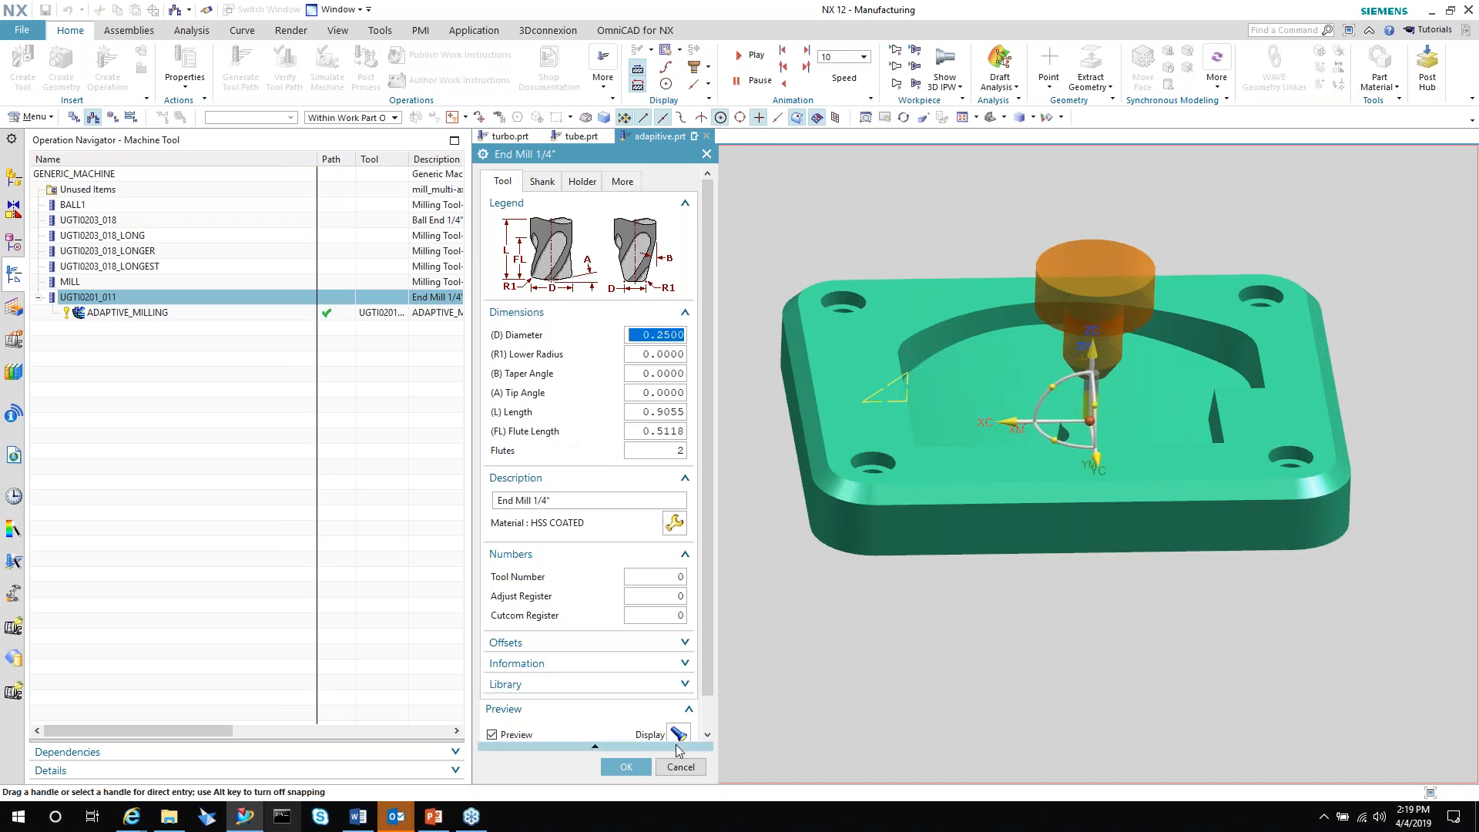
click(678, 768)
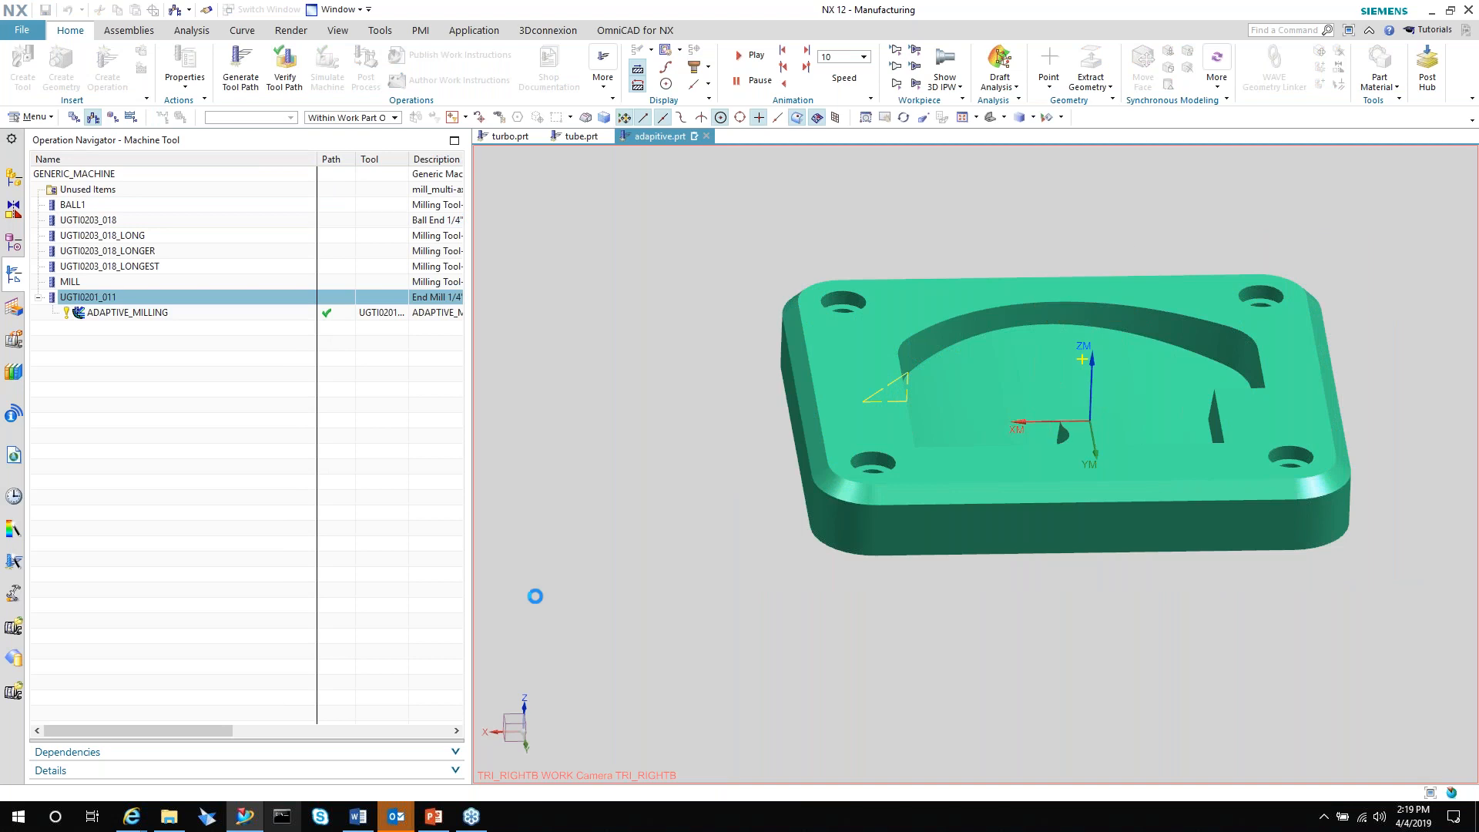
Show the operations by geometry and display the existing ADAPTIVE_MILLING tool path on the part.
click(113, 117)
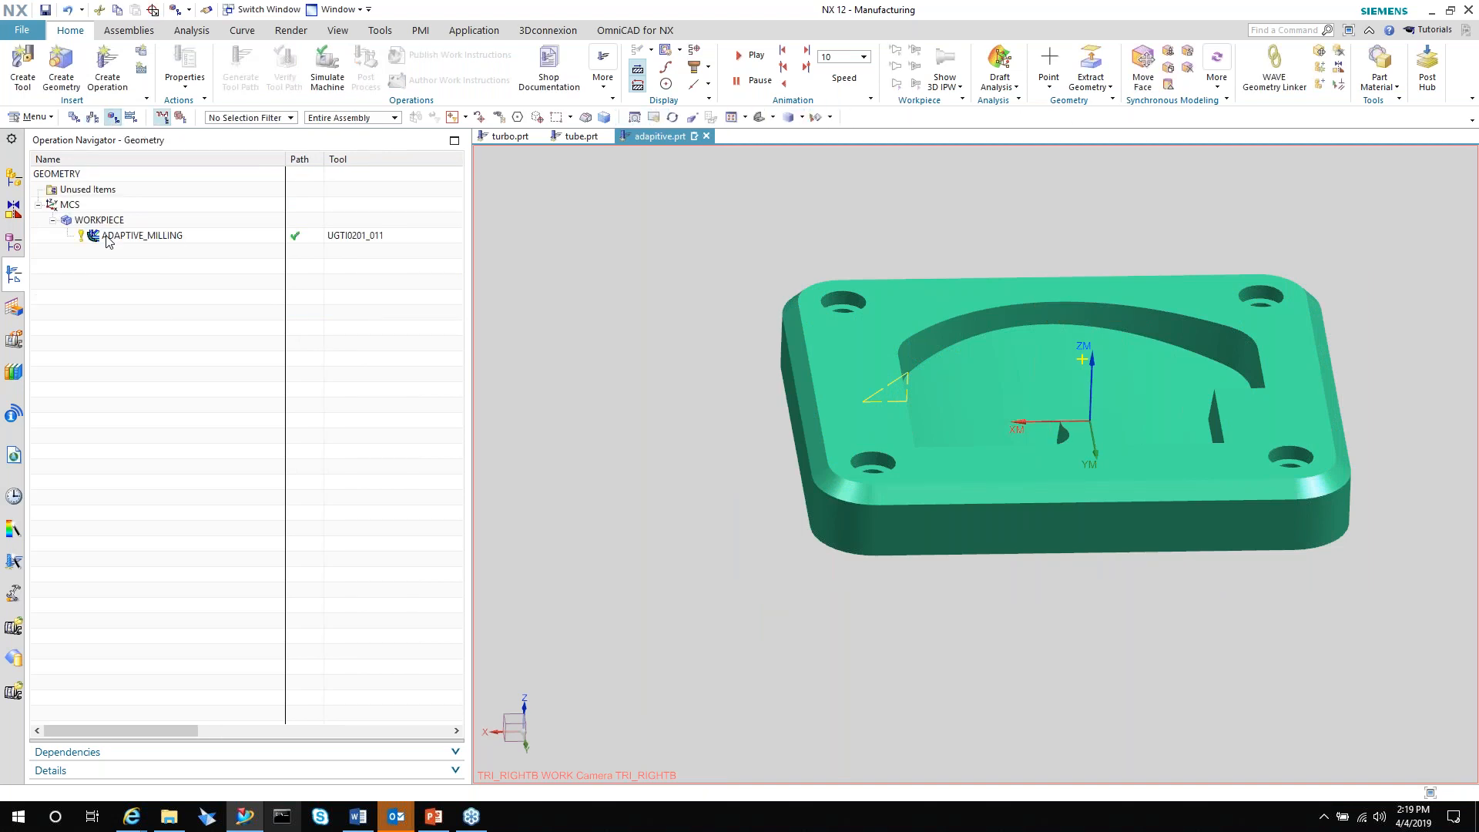
click(113, 238)
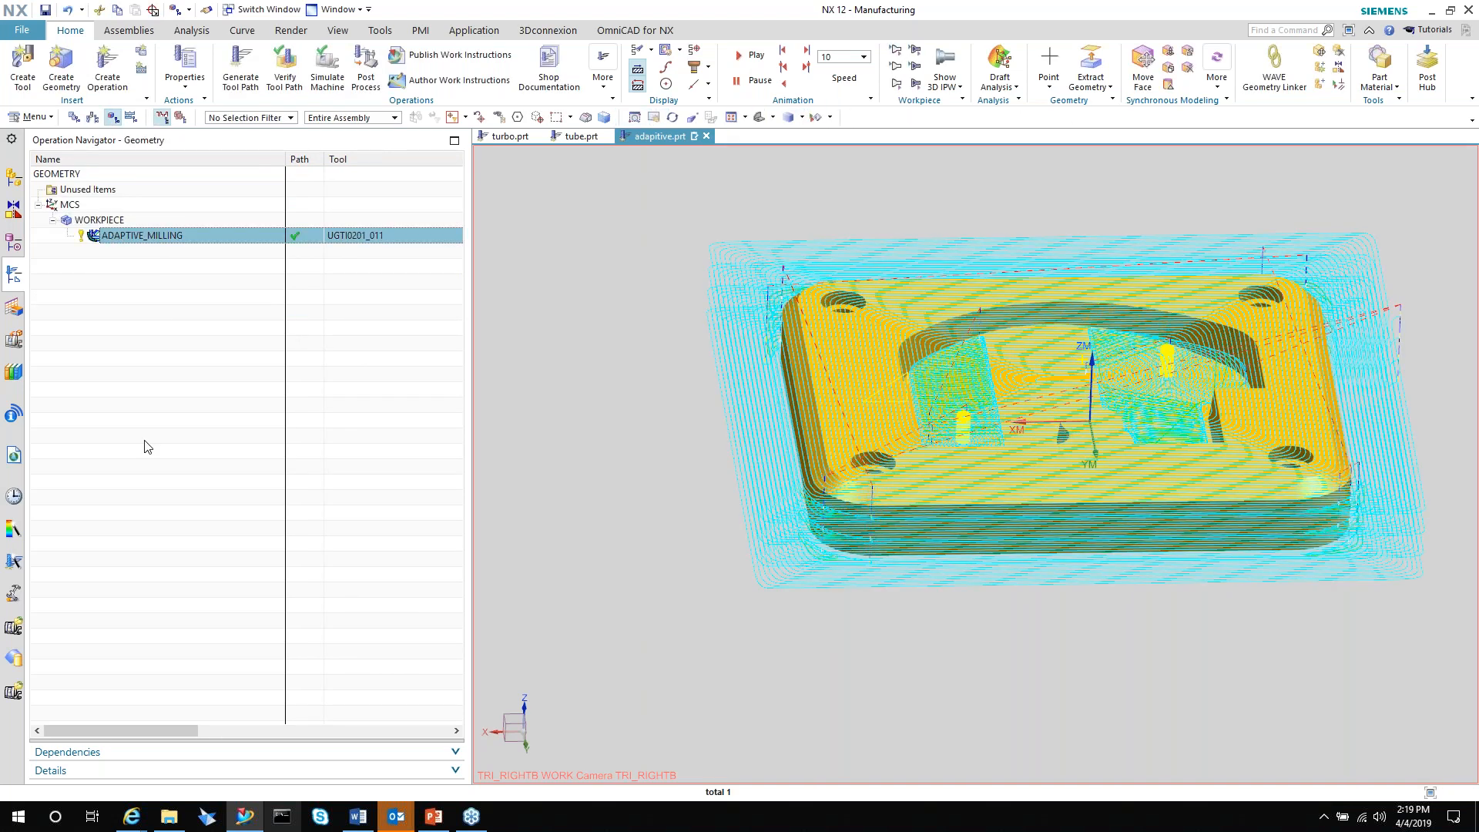
key(F2)
key(Return)
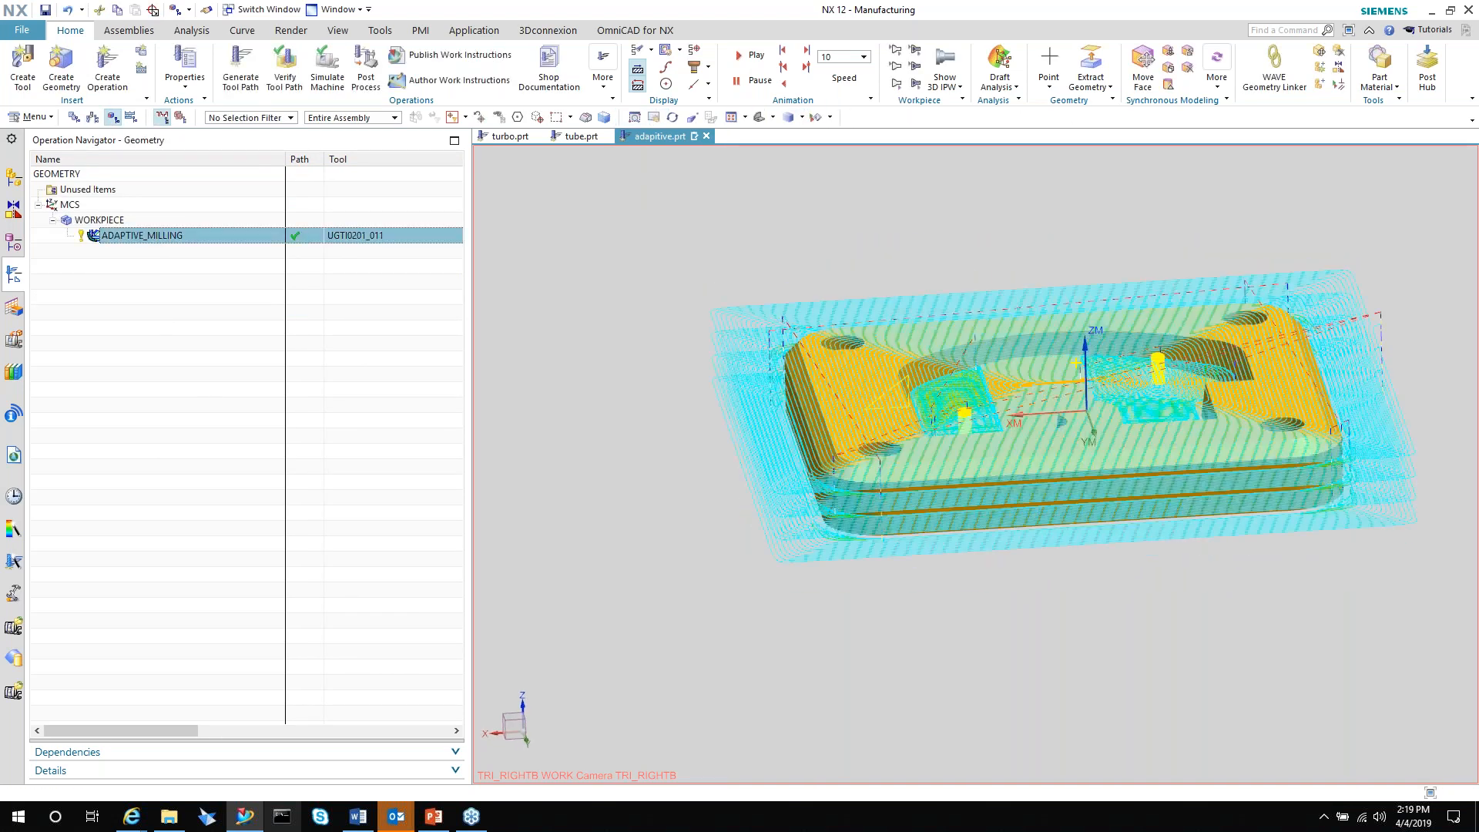
Reopen the ADAPTIVE_MILLING operation, generate its tool path and dismiss the message about ignored regions.
double_click(142, 235)
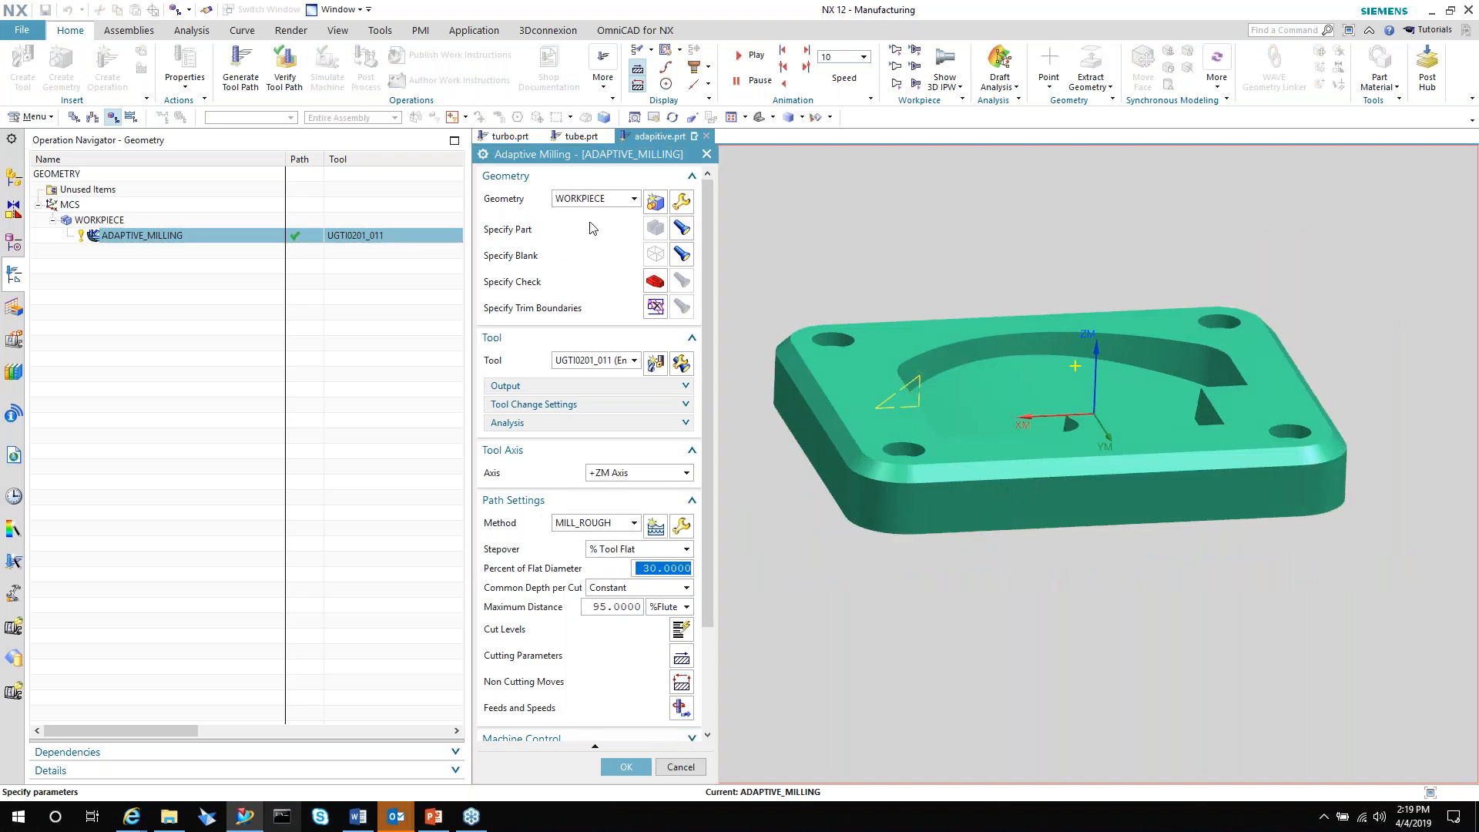
scroll(589, 580, down, 5)
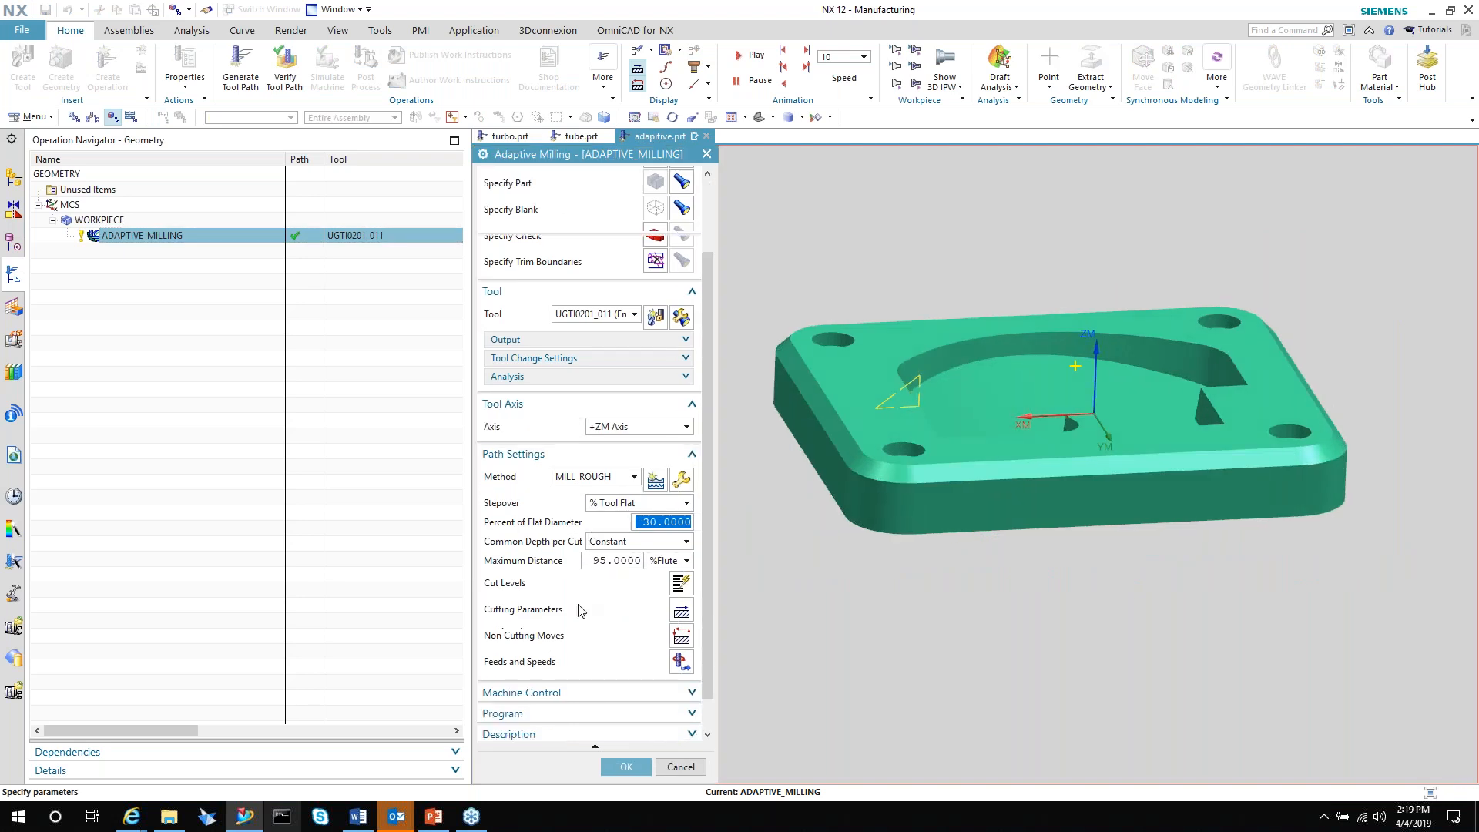
click(549, 720)
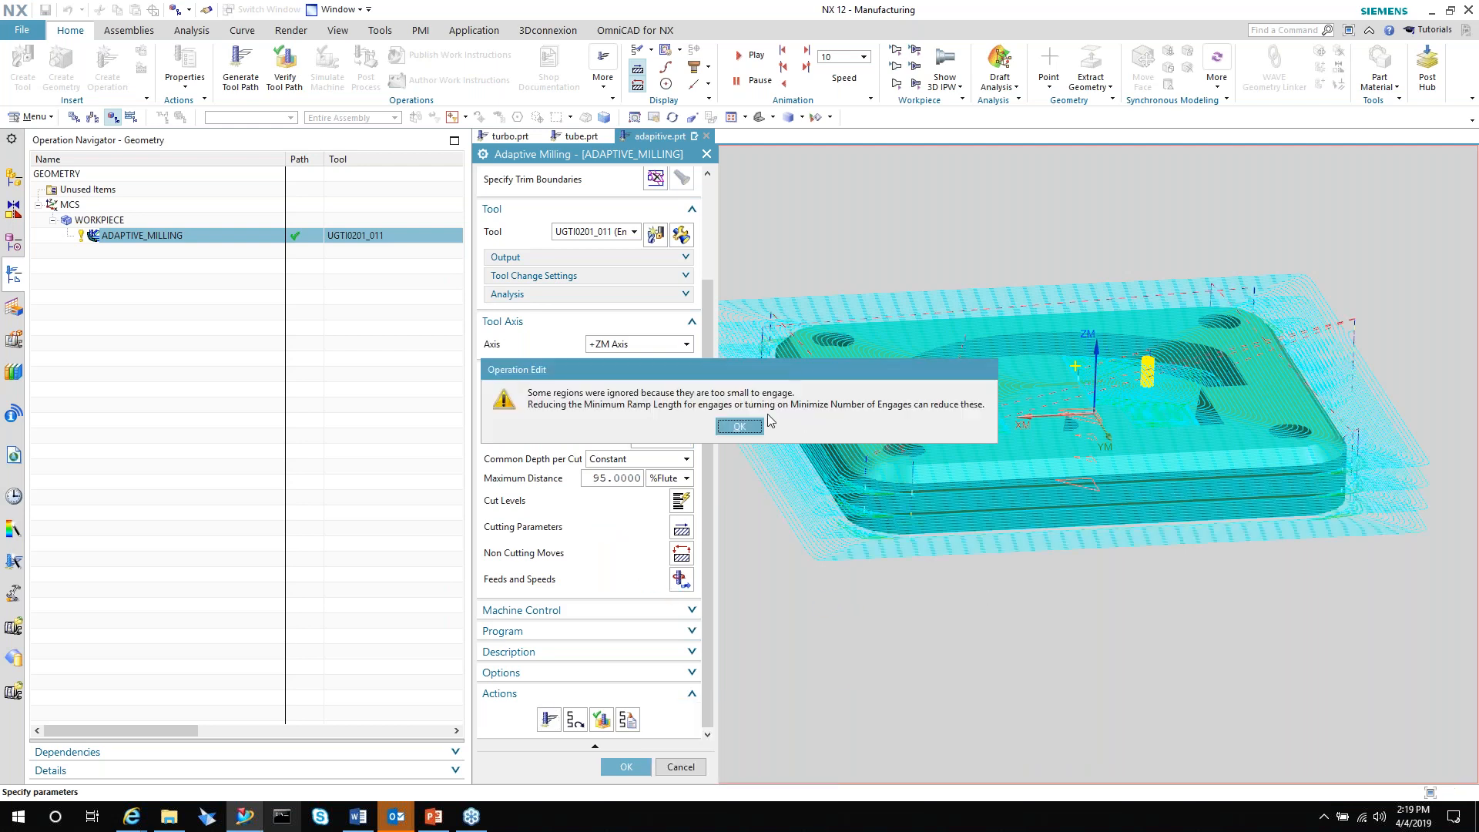
click(740, 426)
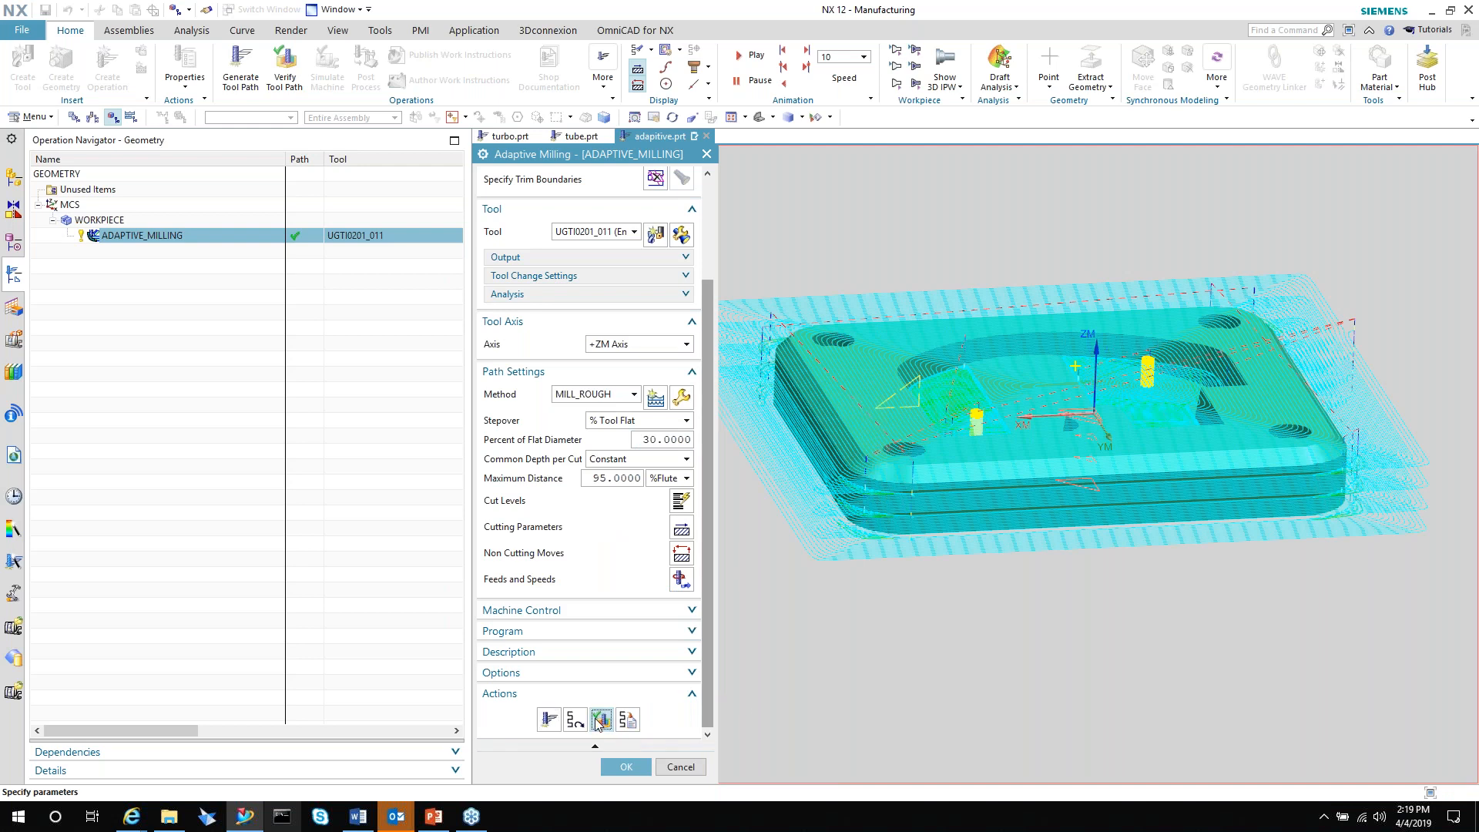
Play the 3D Dynamic material removal simulation at animation speed 4, raising it to 5 and 7 during playback.
click(600, 720)
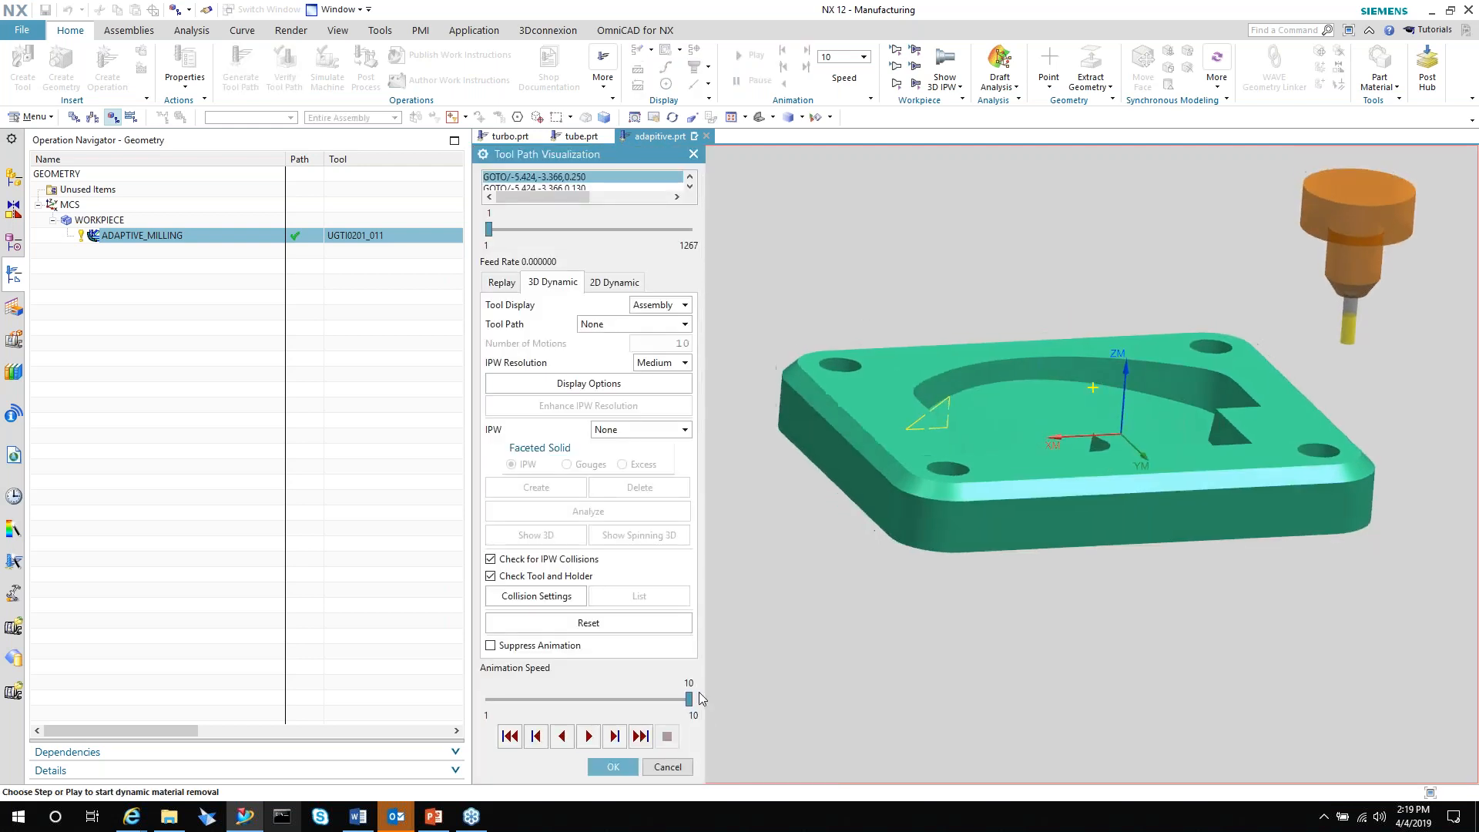
drag(689, 698, 555, 699)
click(588, 736)
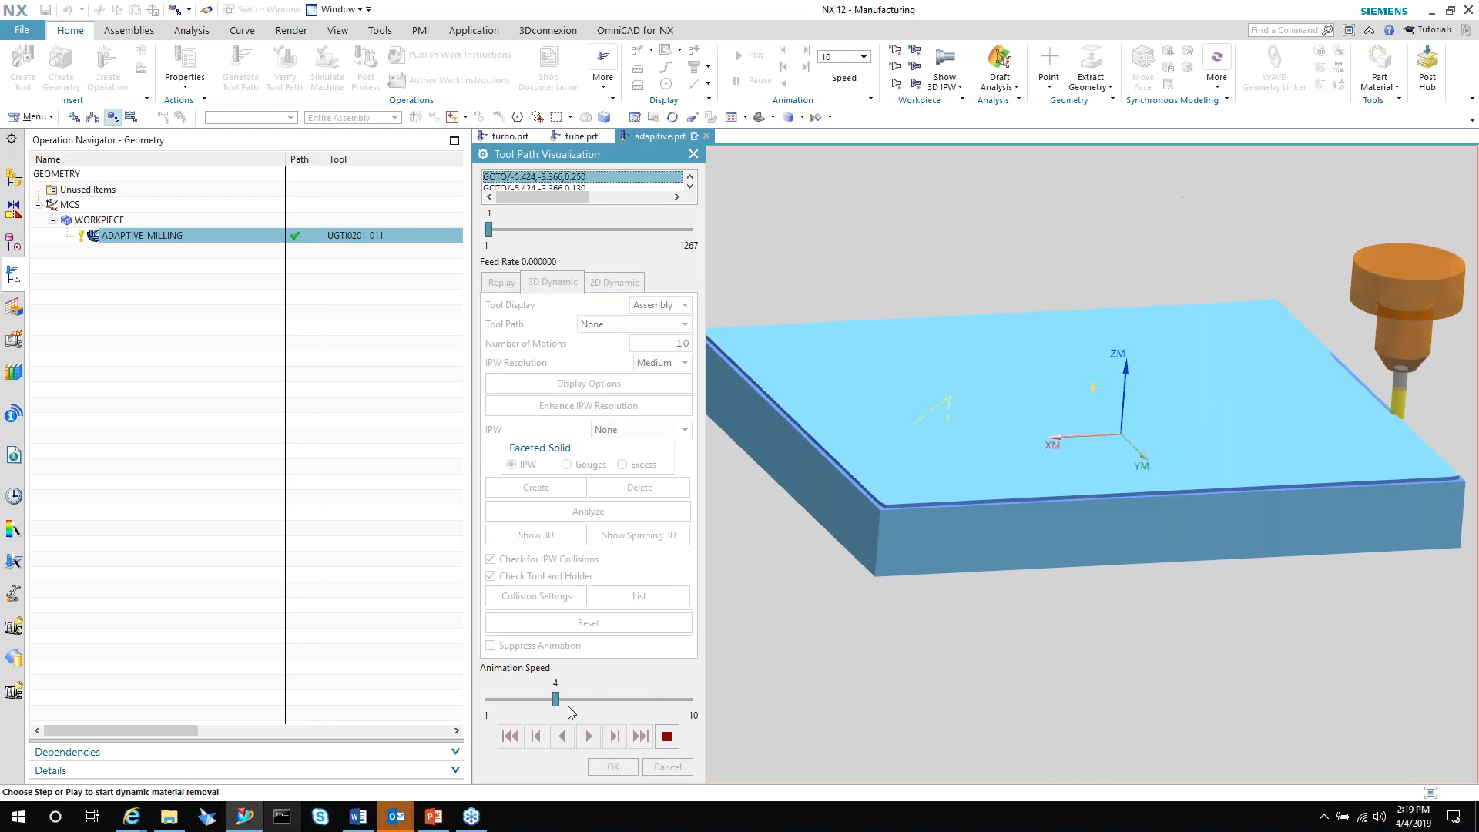
drag(555, 701, 578, 699)
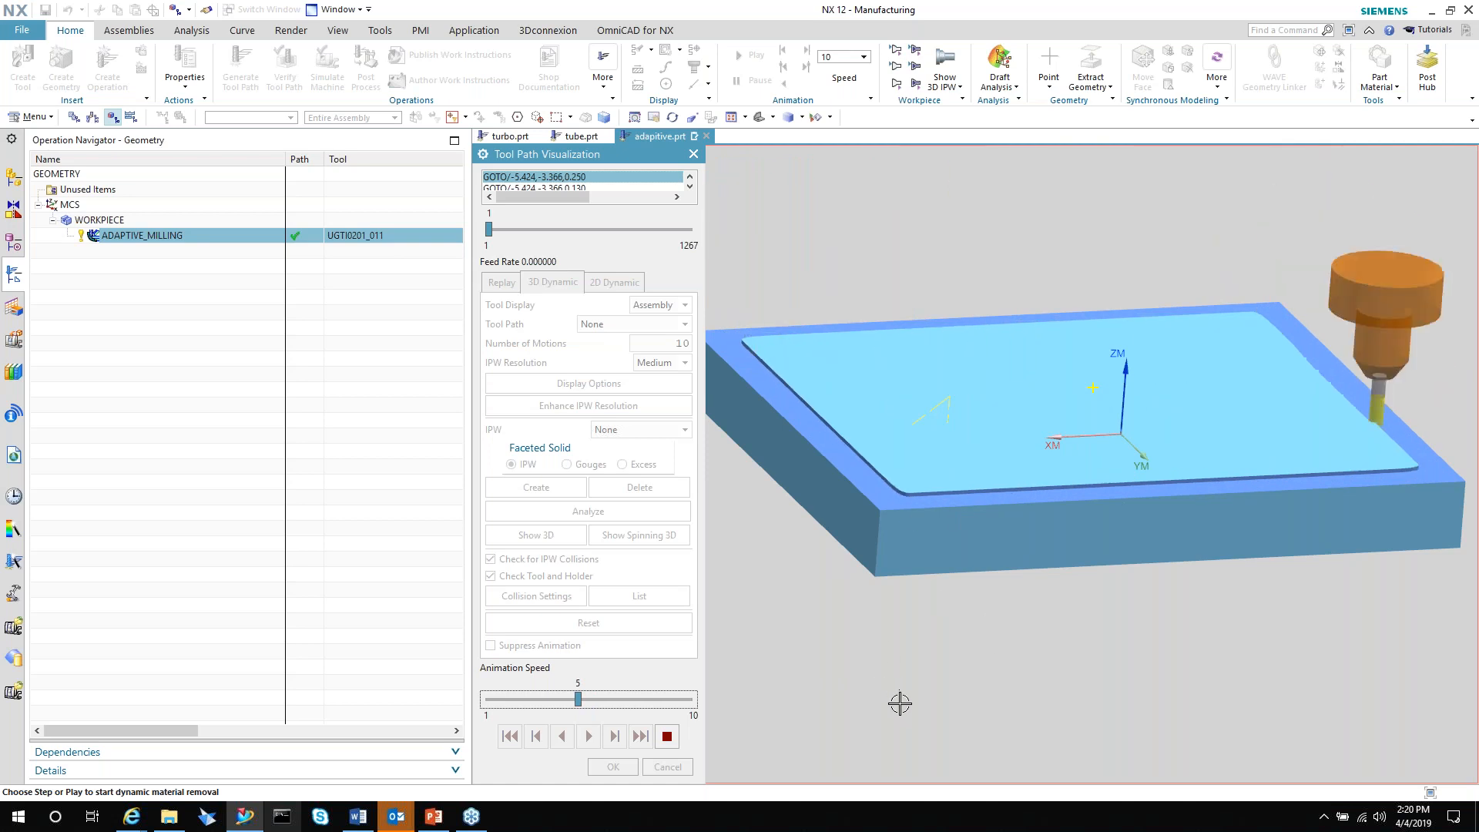
click(668, 700)
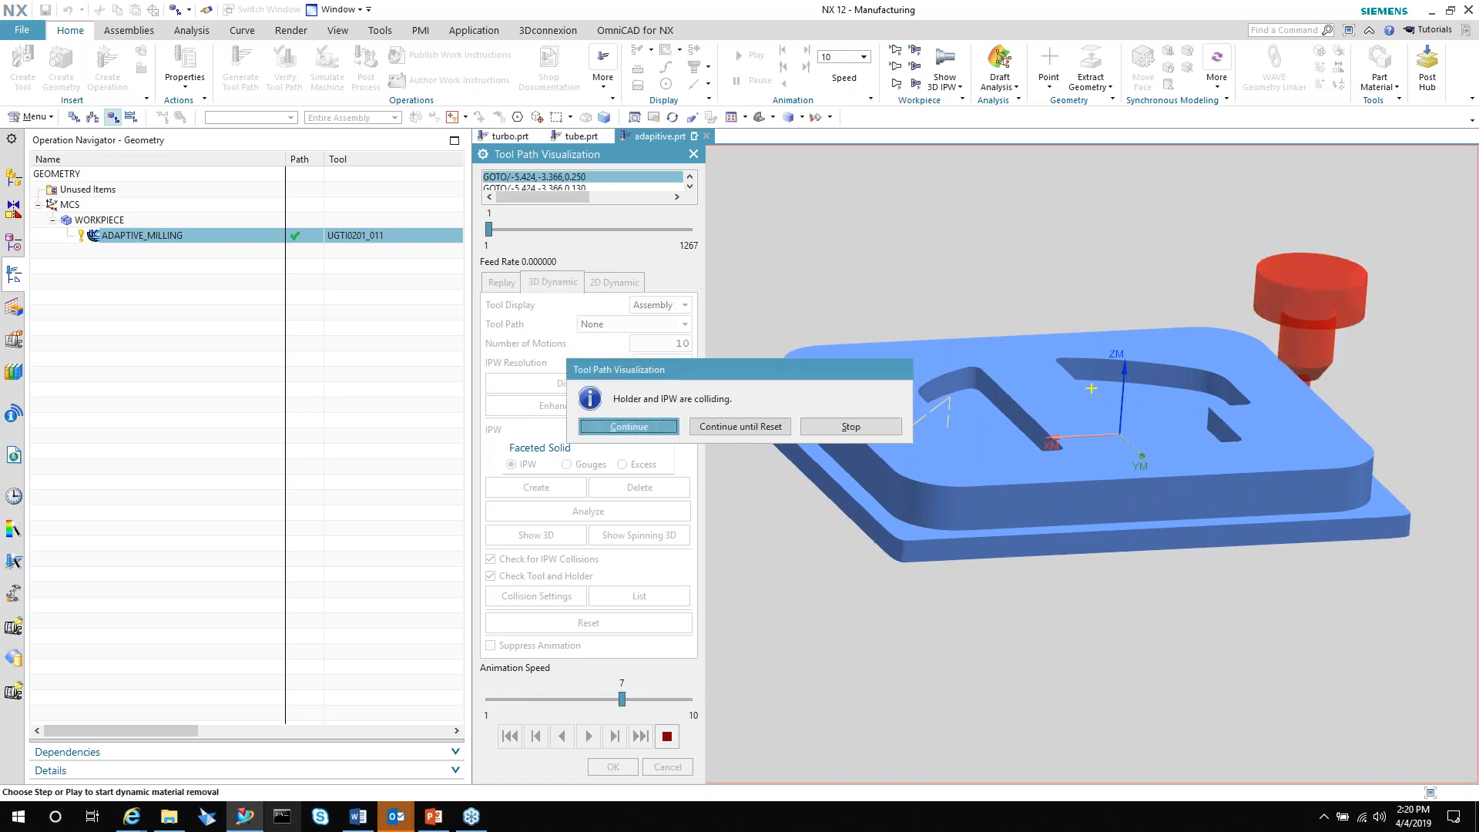
Let the simulation continue past holder collisions until reset, stop the playback and close the visualization.
click(739, 427)
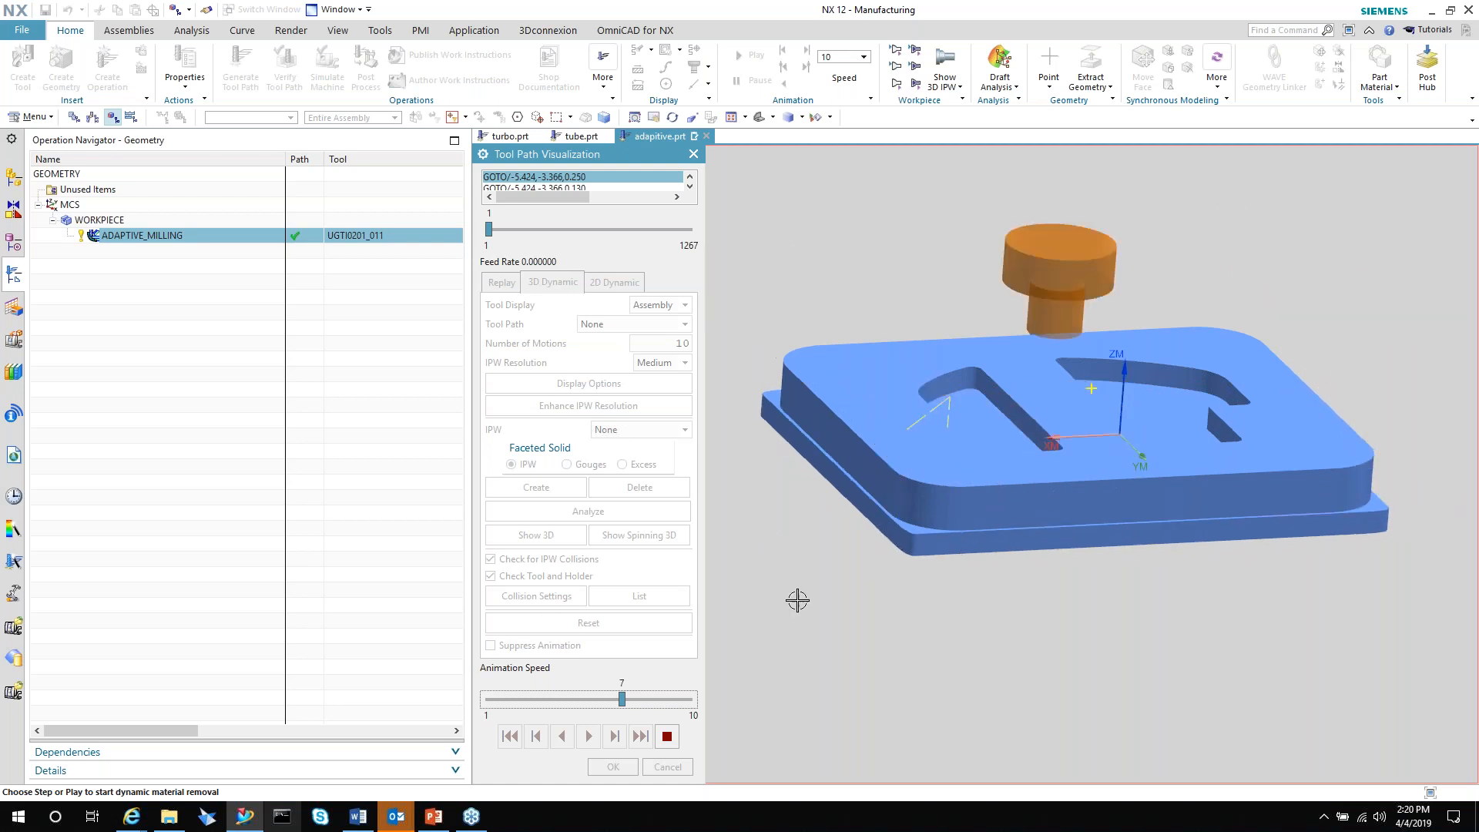
click(665, 737)
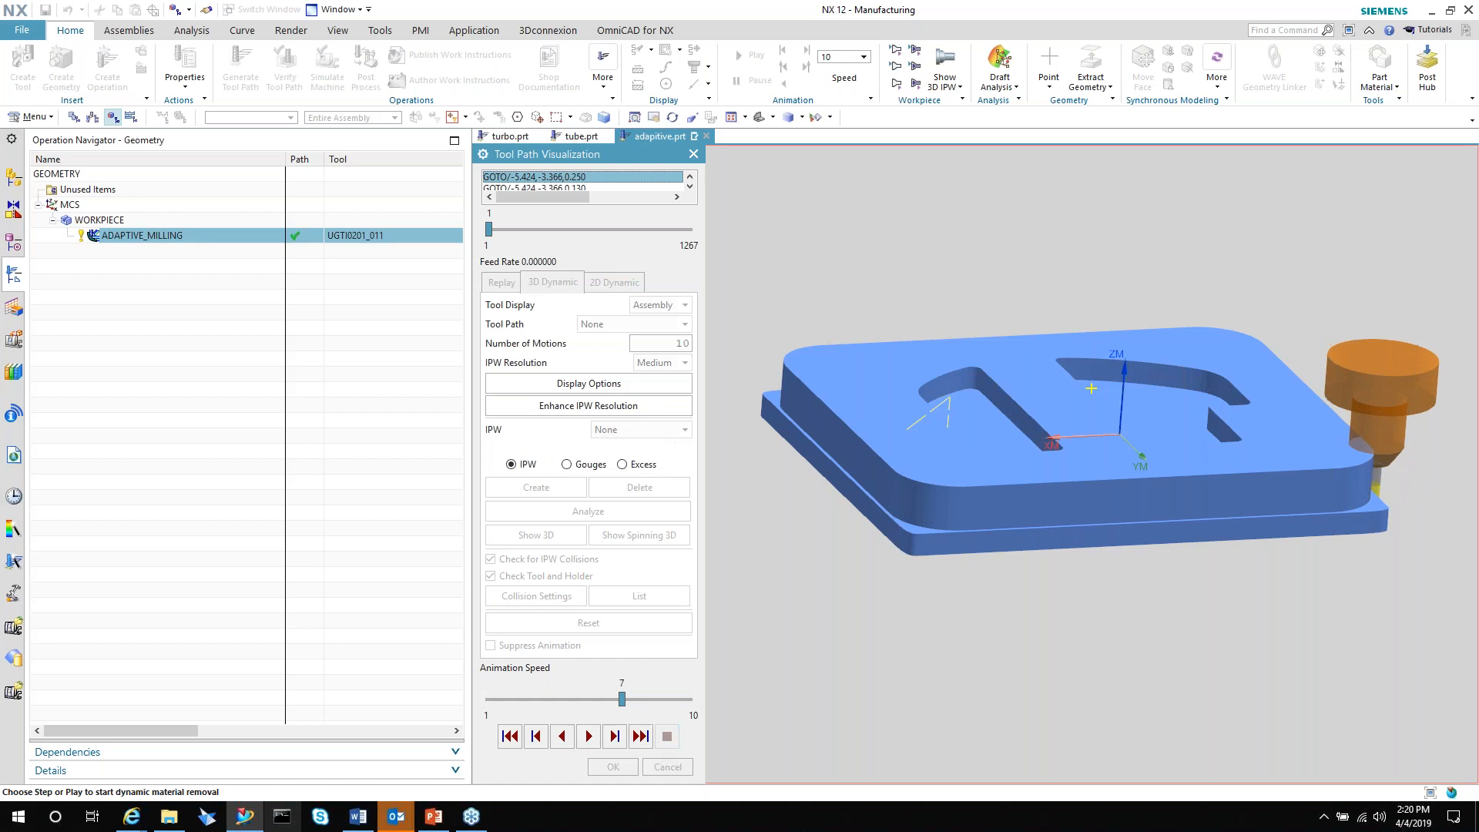
click(614, 767)
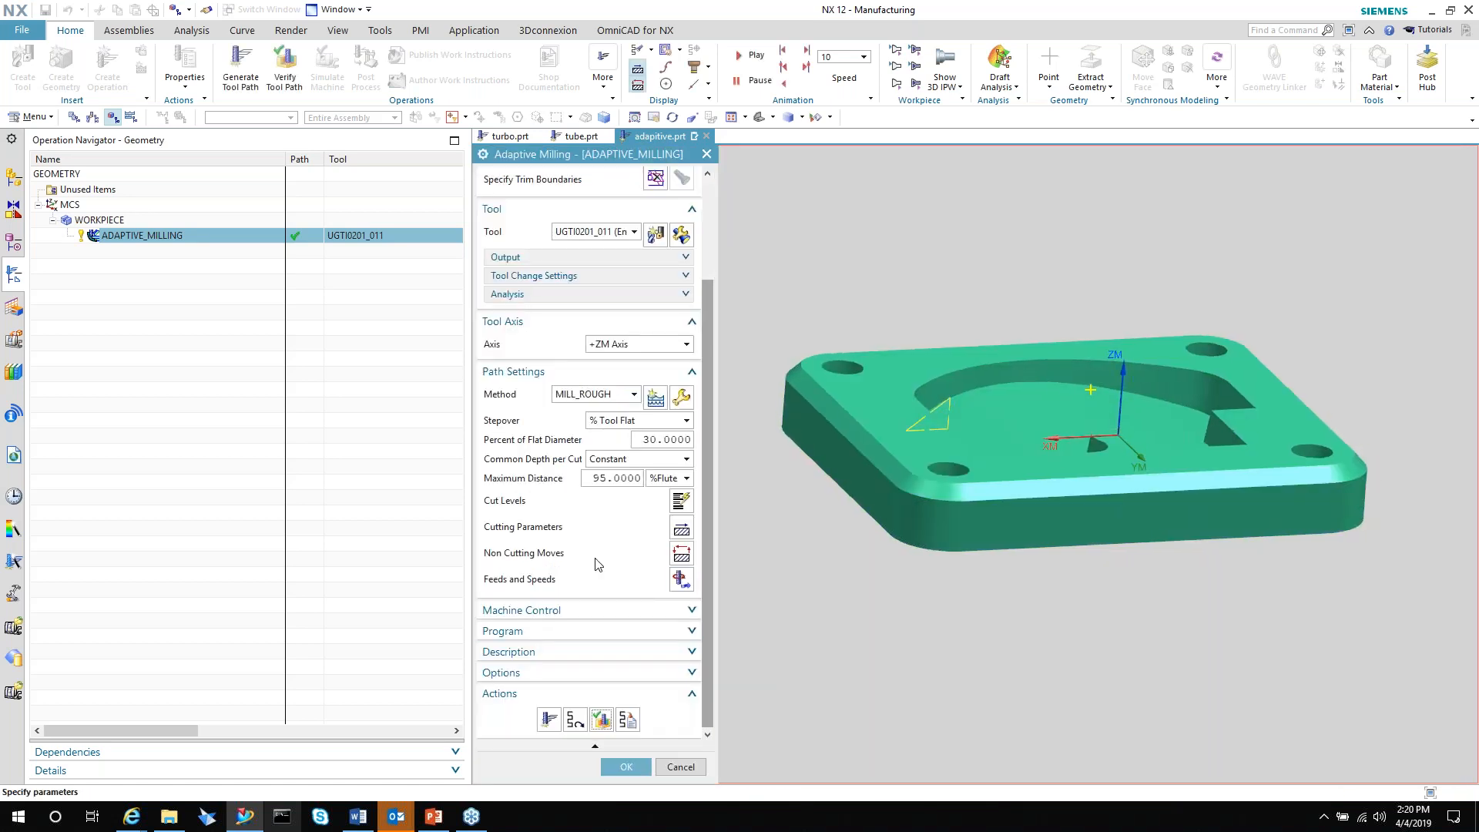
Accept the adaptive milling operation with its generated tool path and examine the path from above the part.
scroll(608, 559, up, 1)
scroll(612, 540, down, 1)
click(625, 767)
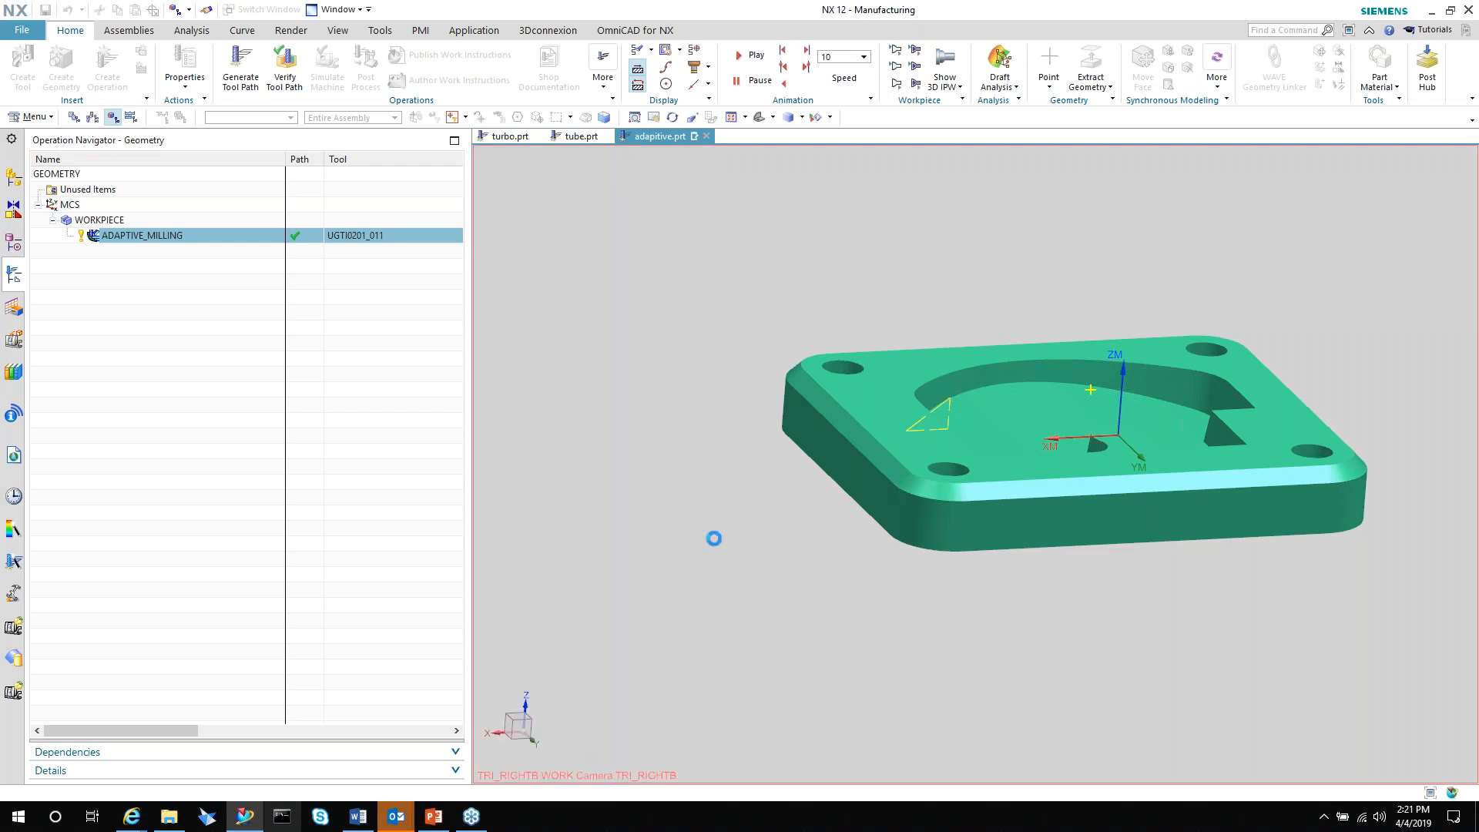
mouse_move(631, 565)
middle_down()
mouse_move(640, 521)
mouse_move(604, 508)
middle_up()
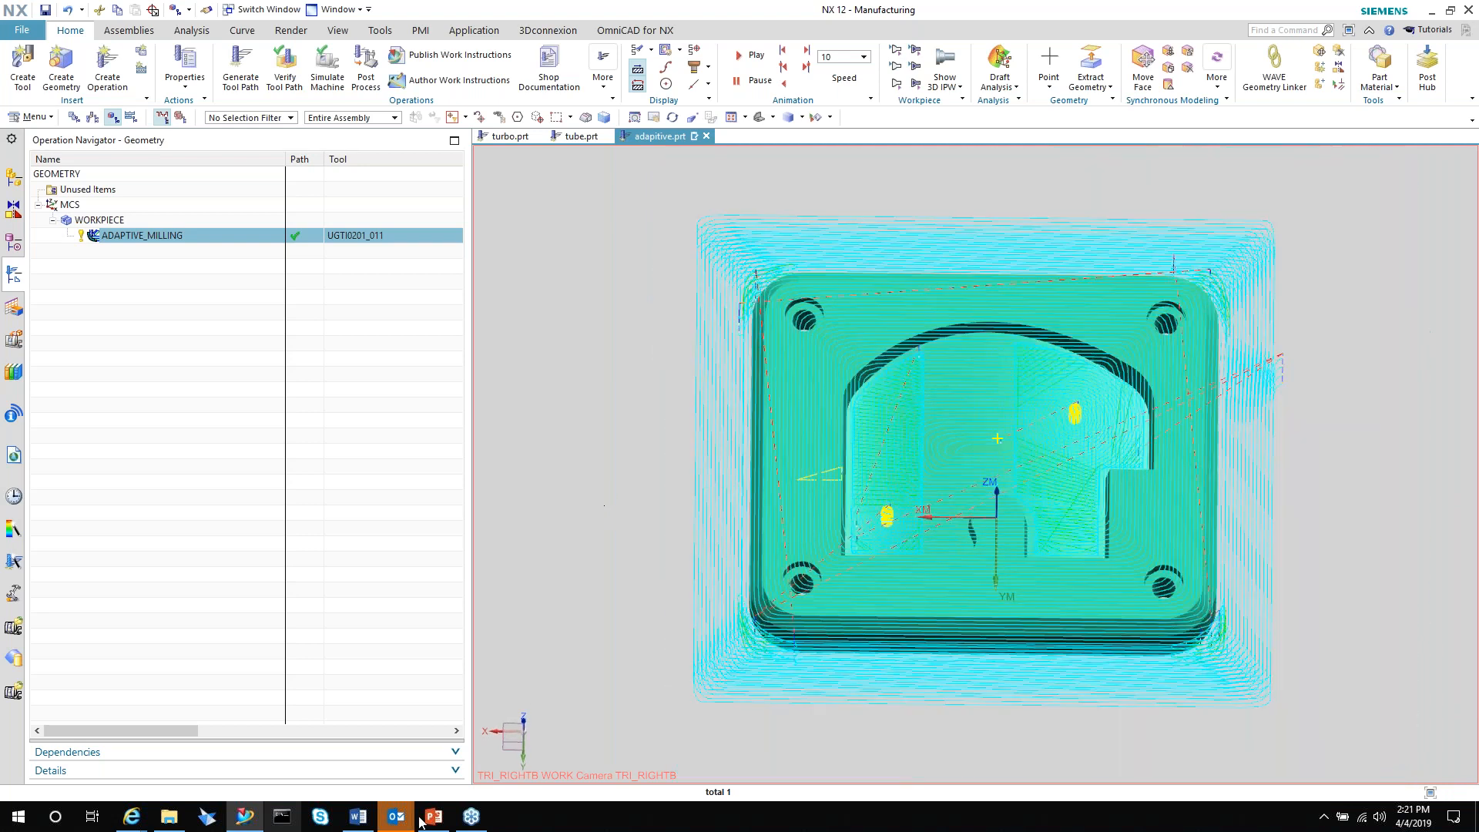
Switch to PowerPoint, start the slide show at the Adaptive Milling Demo slide and advance to Enhanced Finishing Strategies.
click(433, 816)
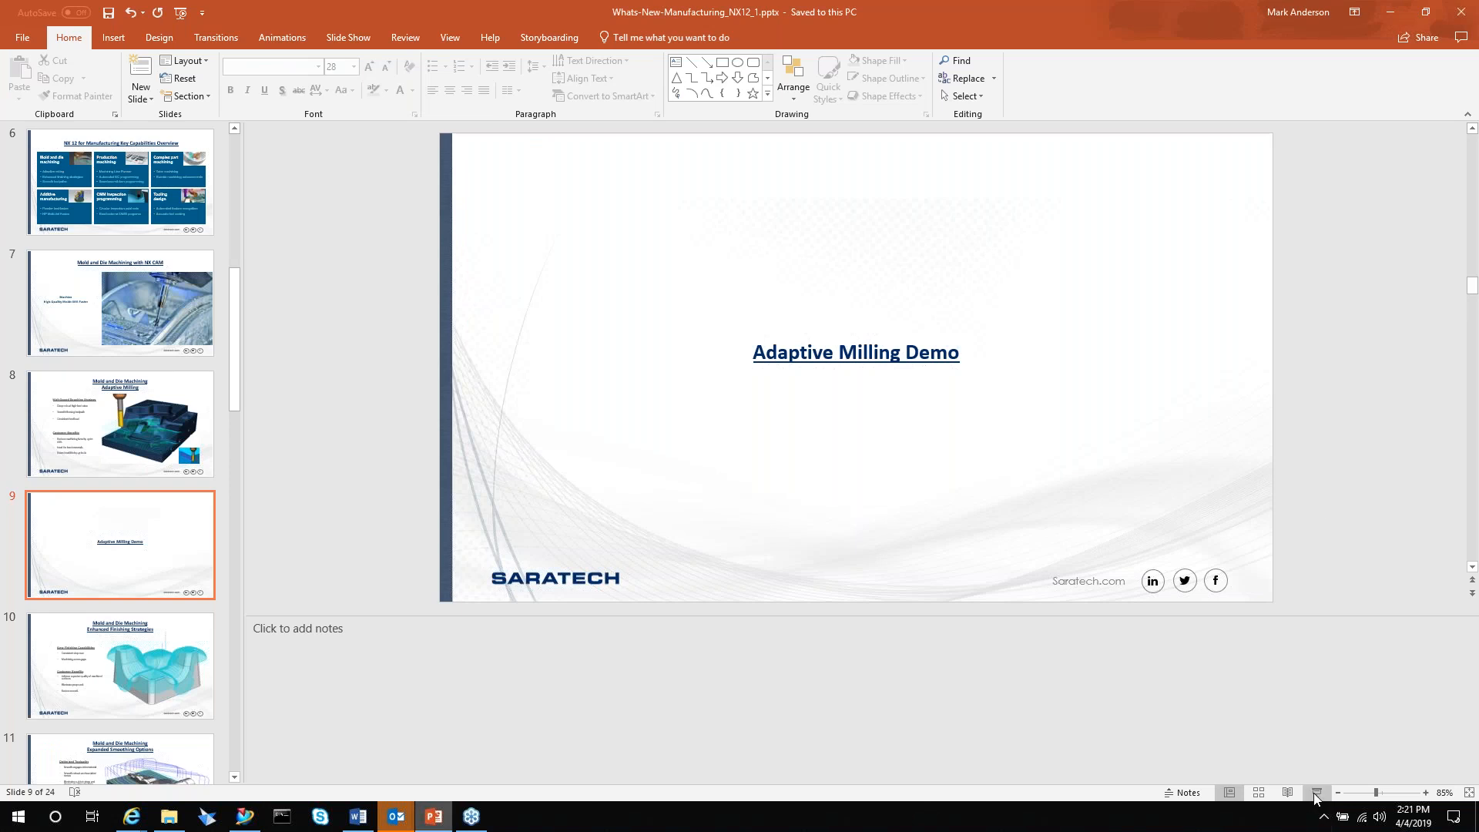
key(shift+F5)
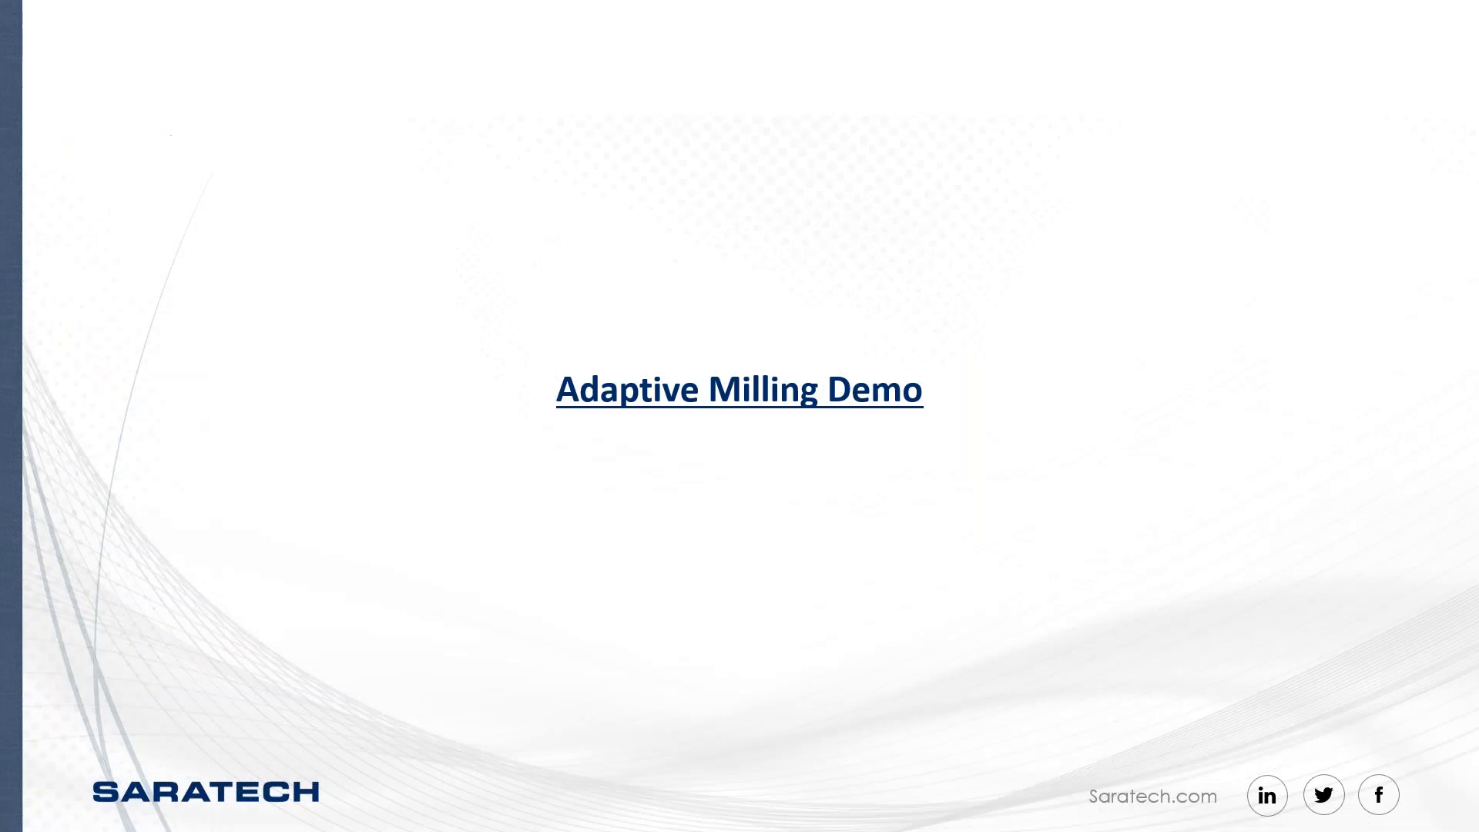
click(639, 483)
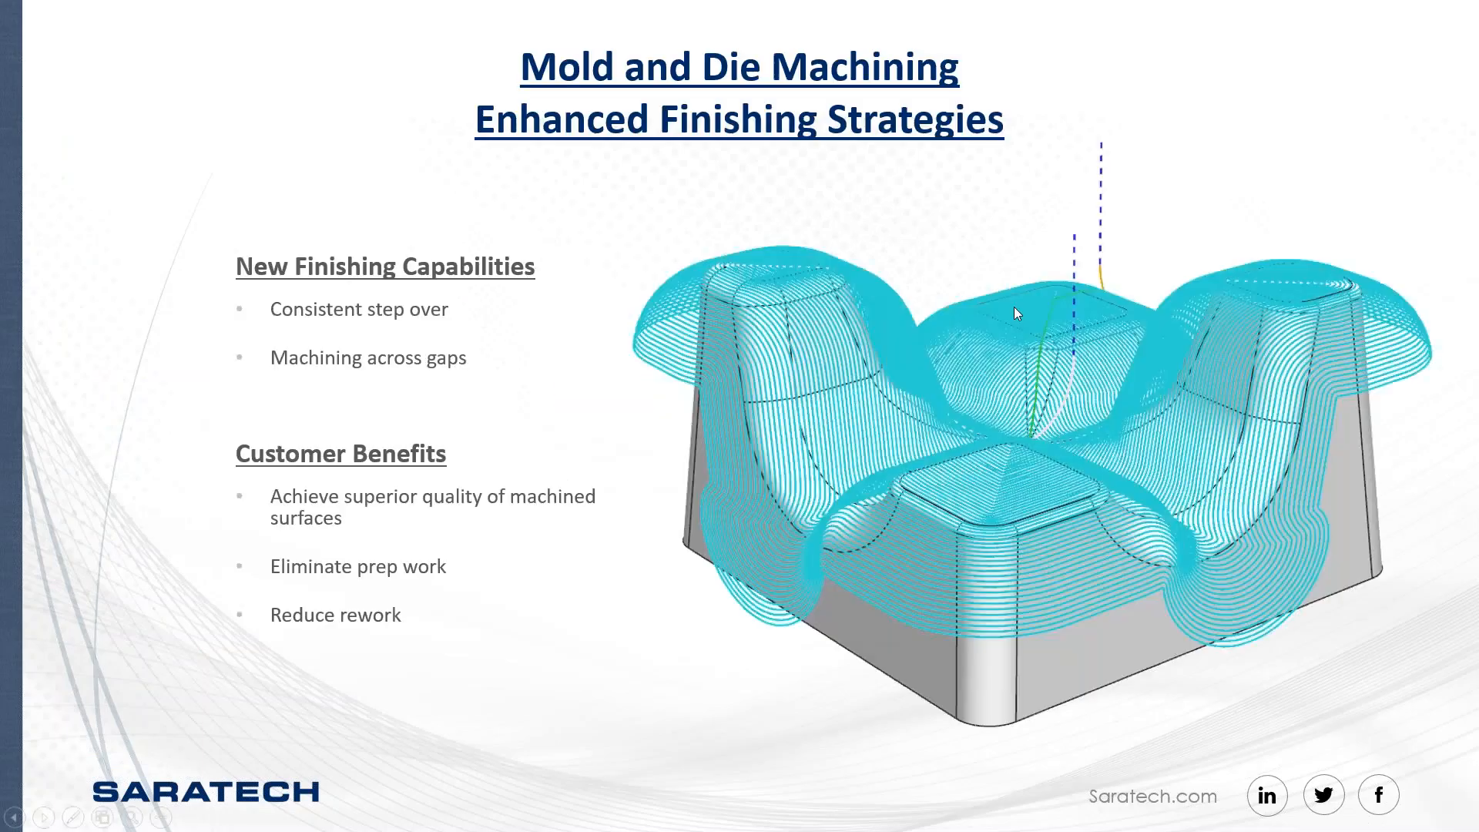
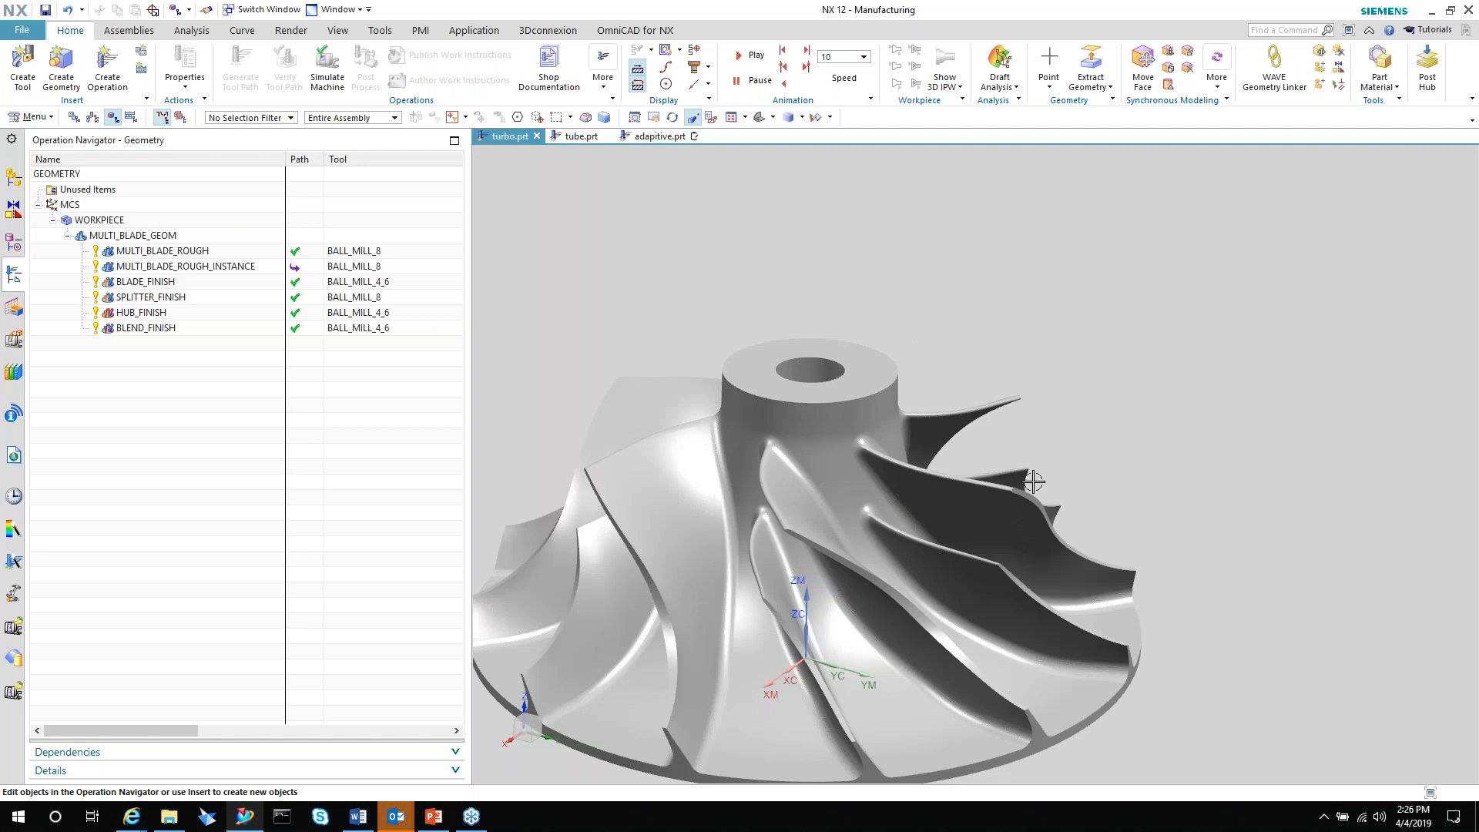
Open the MULTI_BLADE_GEOM geometry group, display its hub, shroud, blade, blade blend and splitter faces, and close it without changes.
right_click(1031, 359)
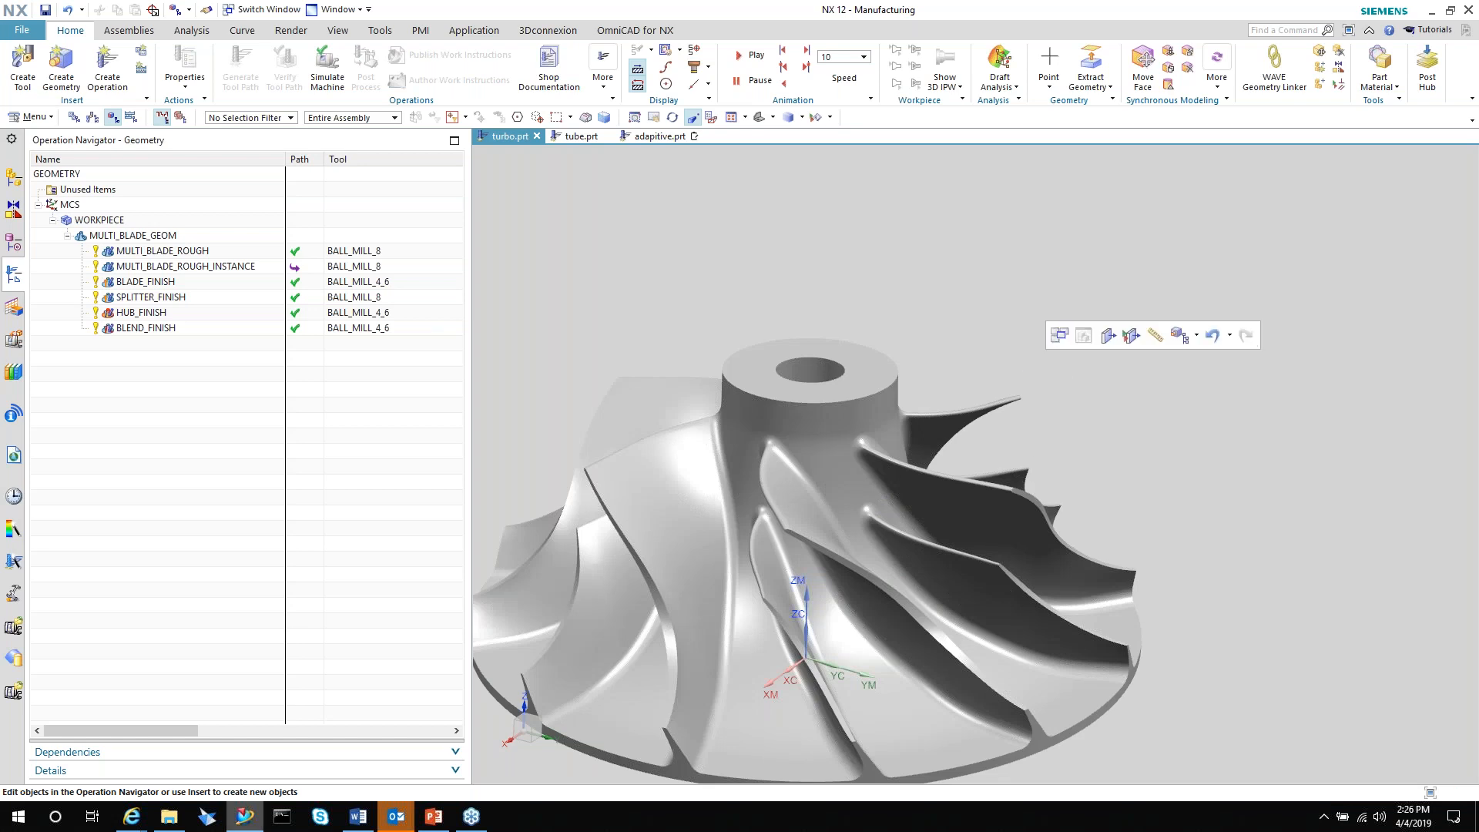
middle_drag(1077, 319, 201, 408)
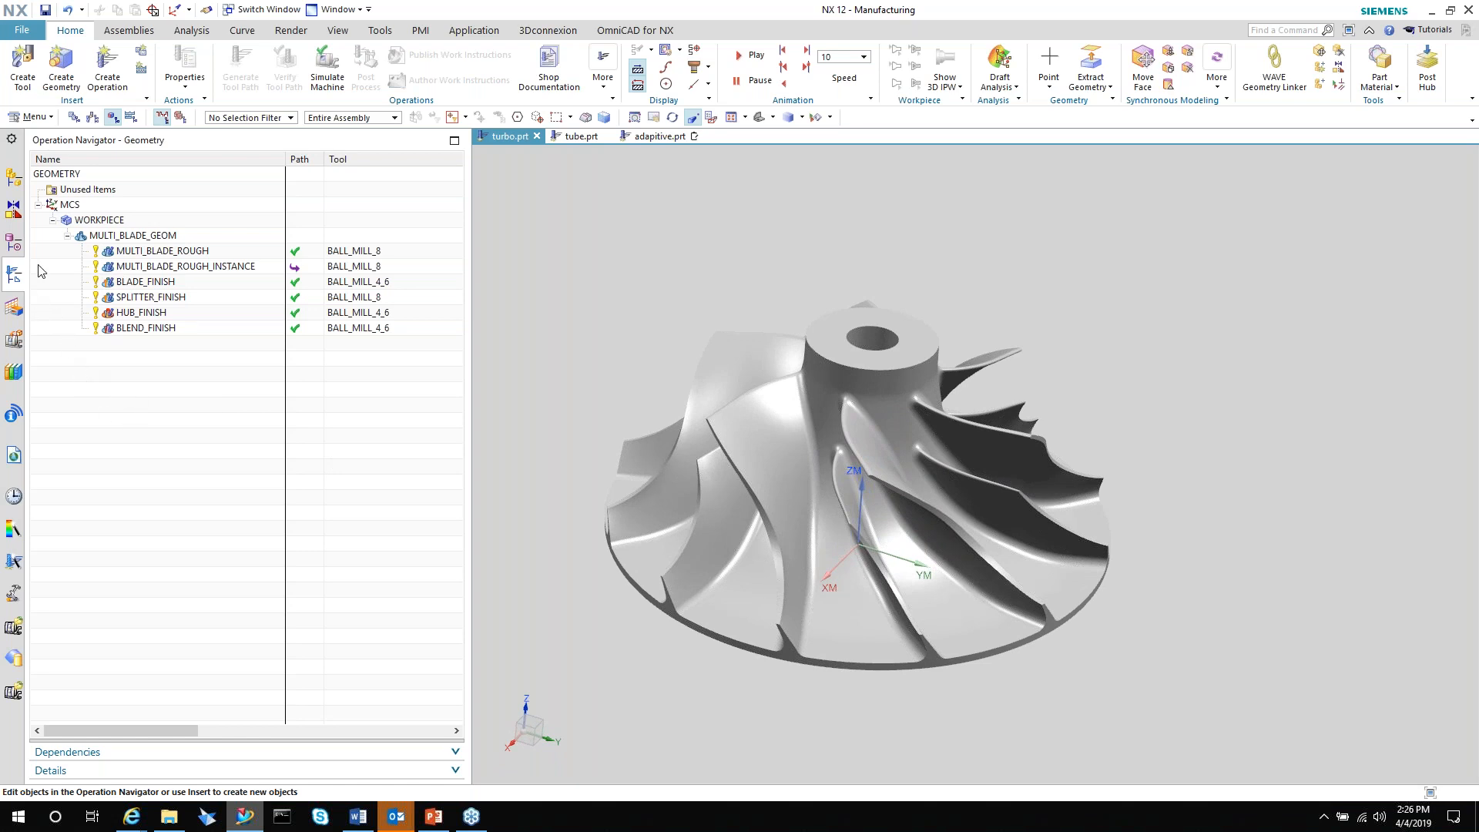
double_click(105, 236)
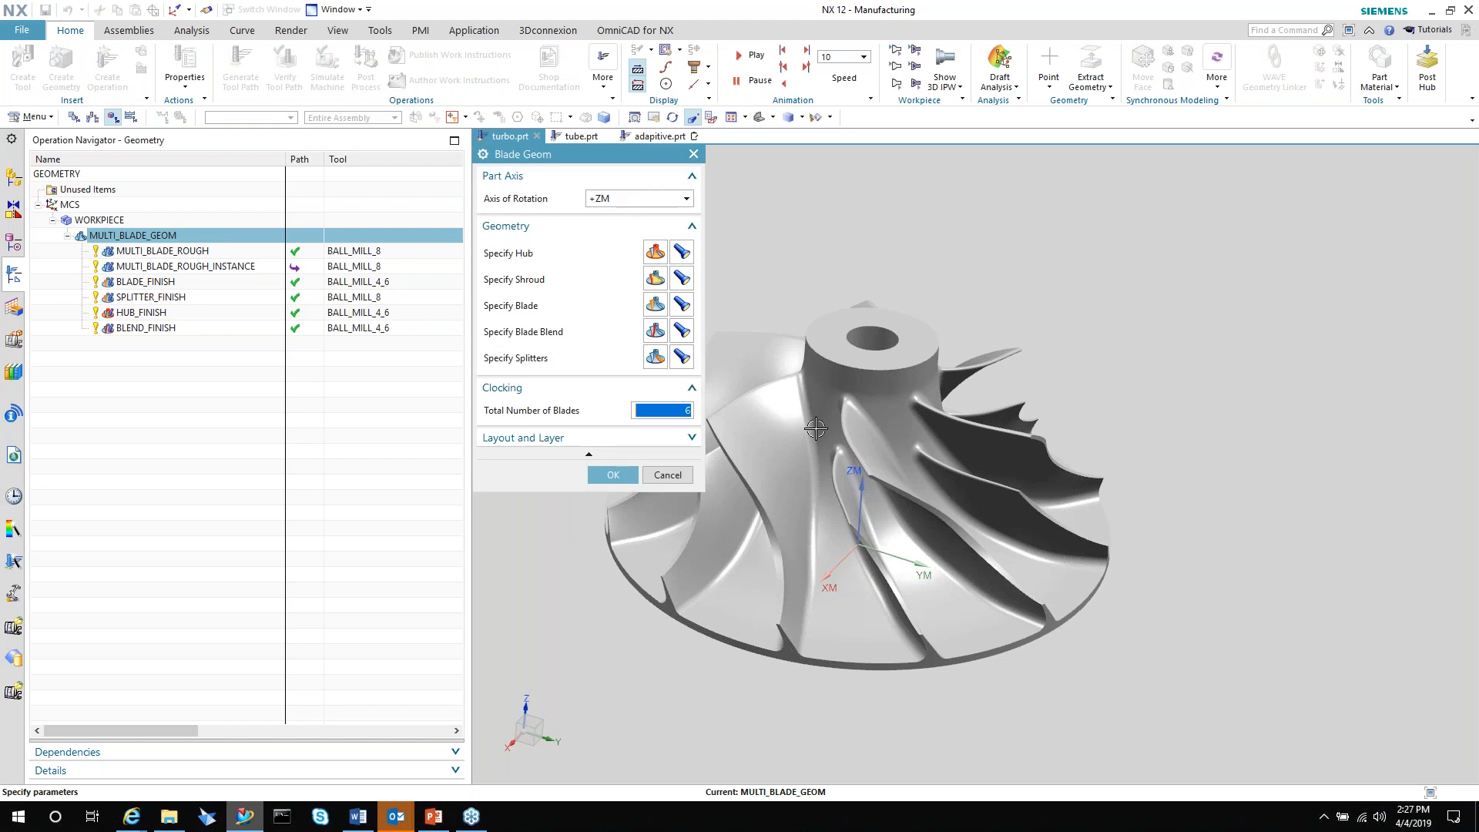
click(682, 252)
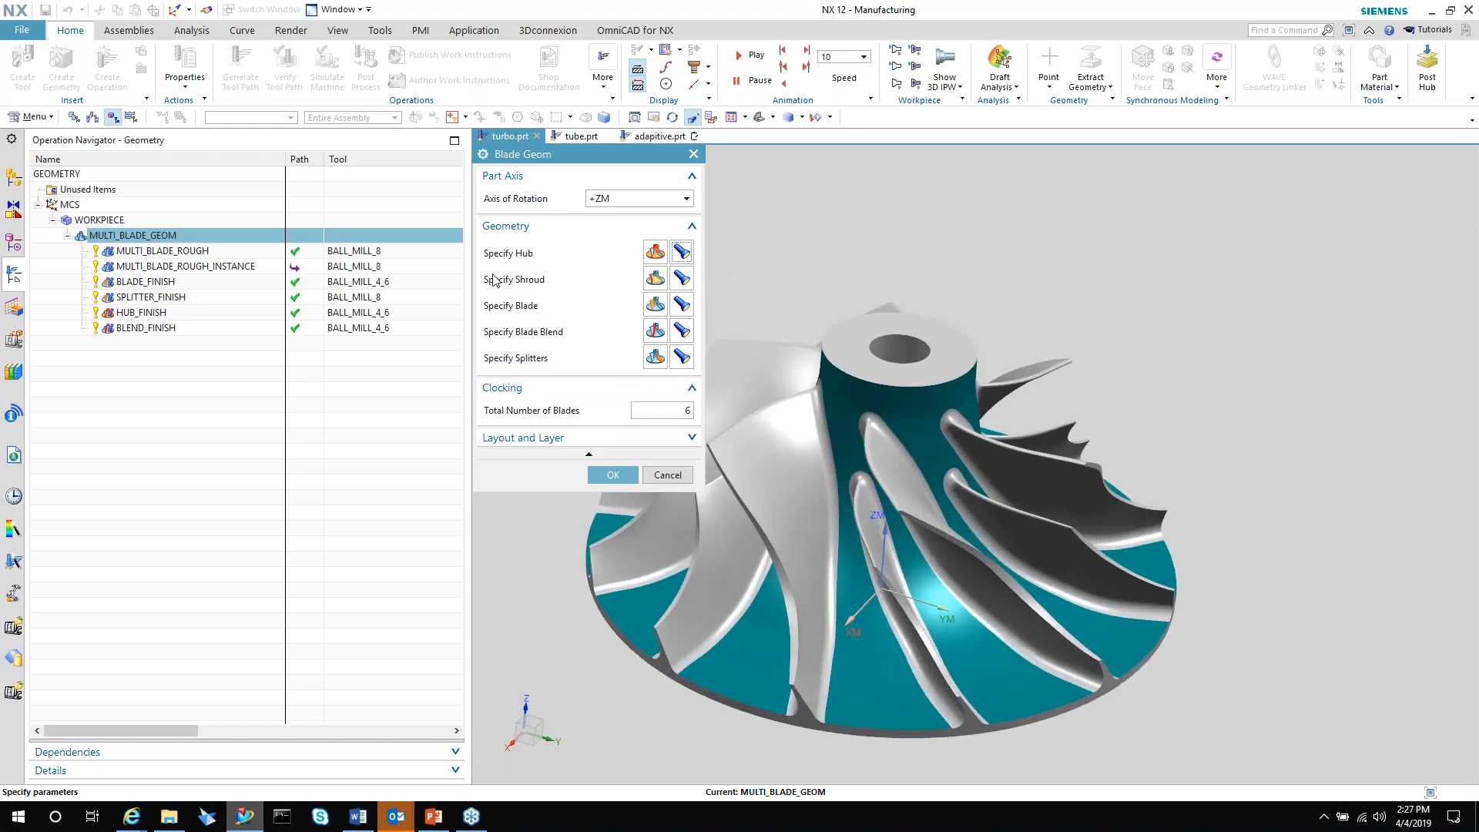
click(682, 279)
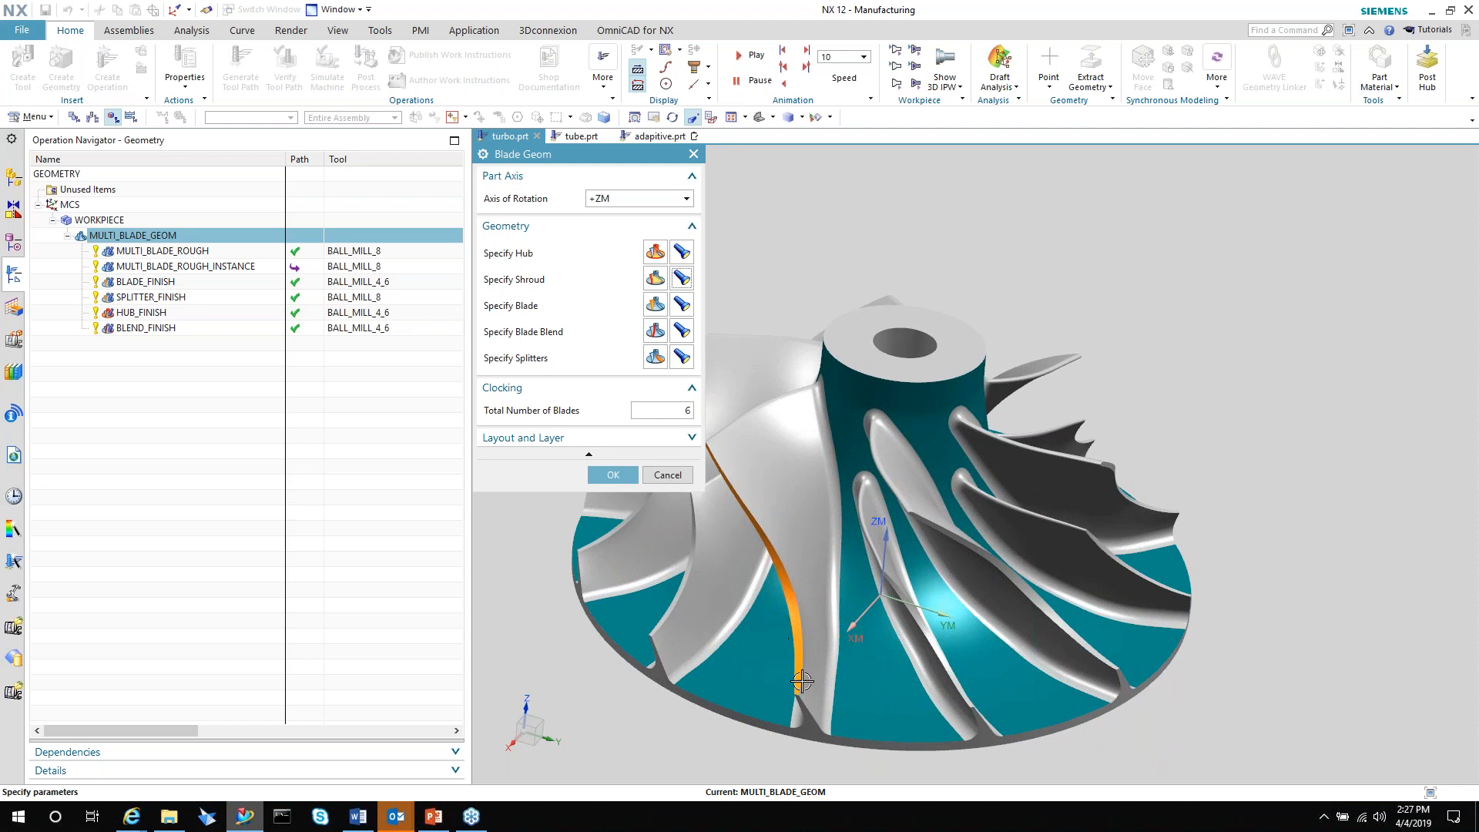
click(681, 306)
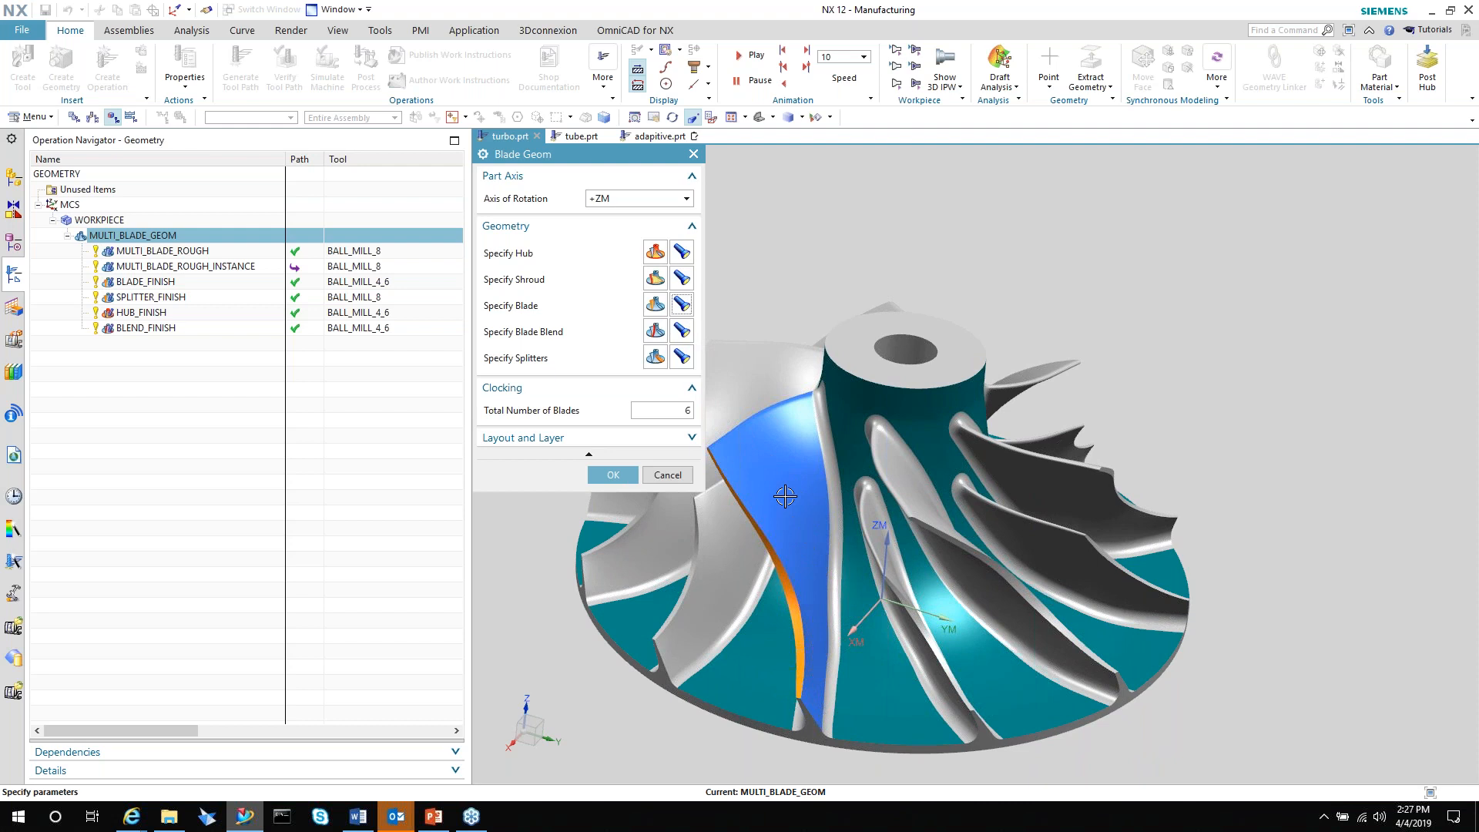
click(681, 331)
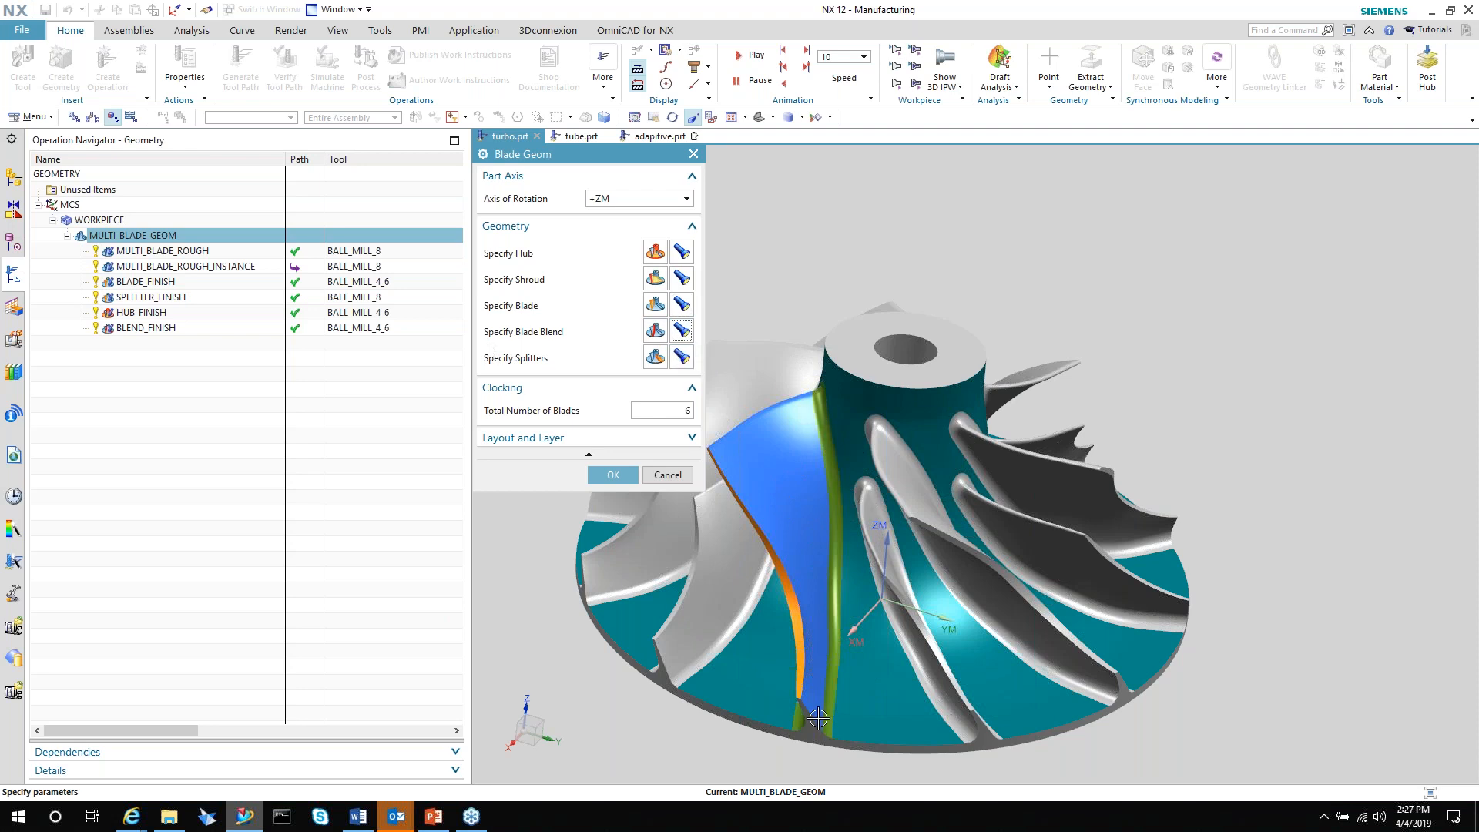
click(685, 361)
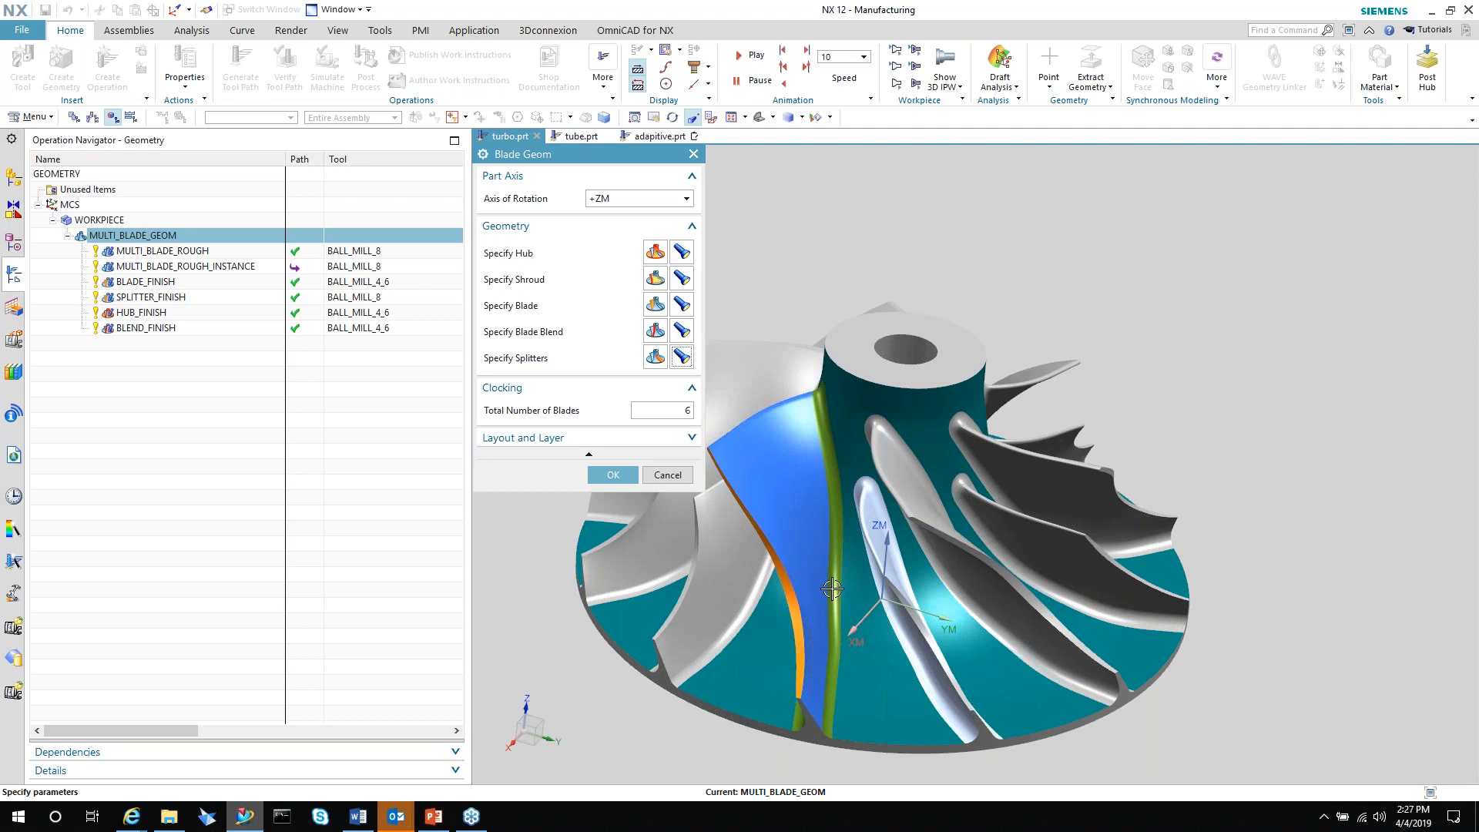
click(660, 475)
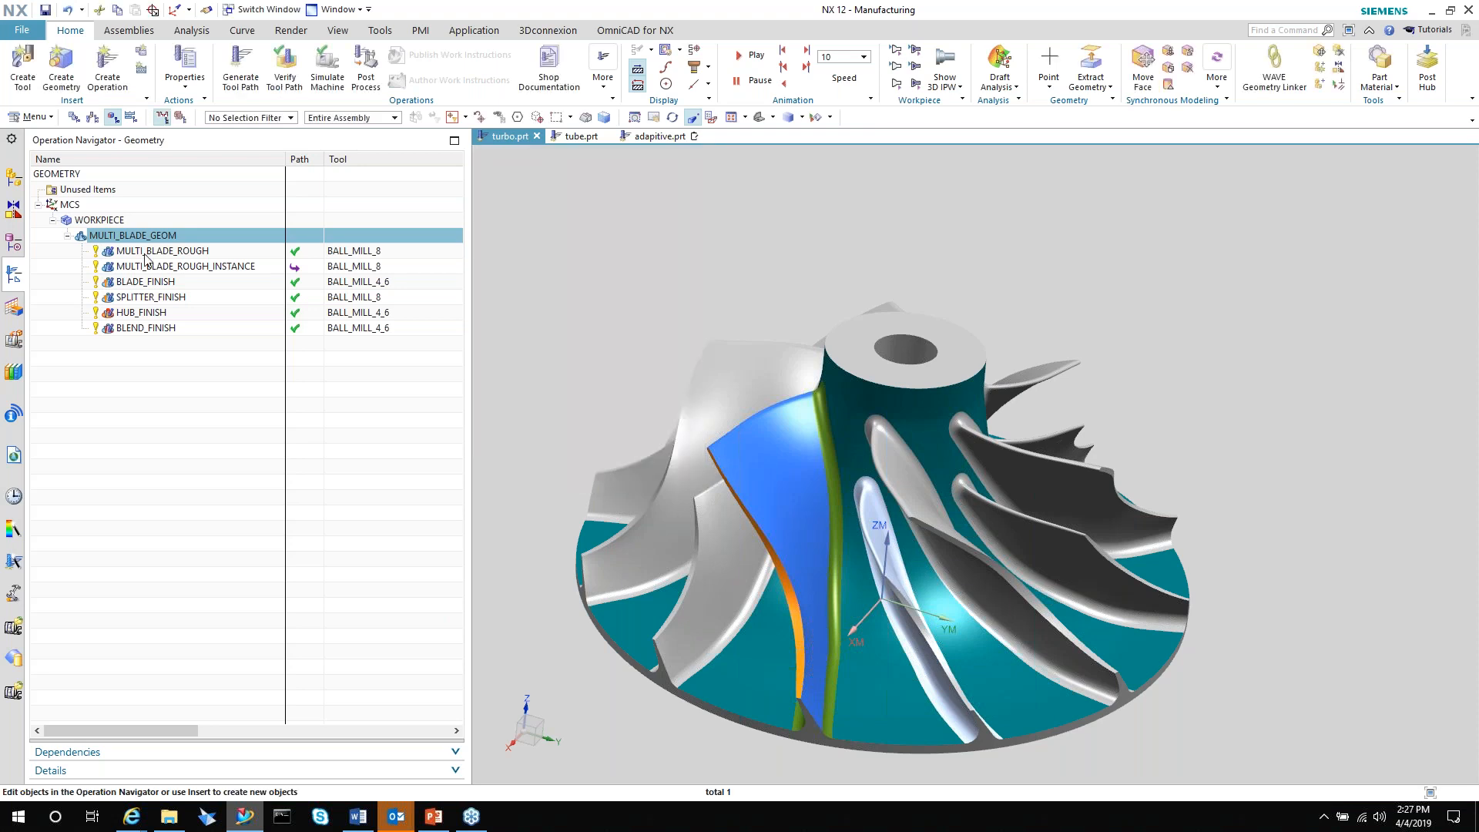
Open the MULTI_BLADE_ROUGH operation with its instances, review the Blade Rough drive method settings, and accept both.
double_click(161, 251)
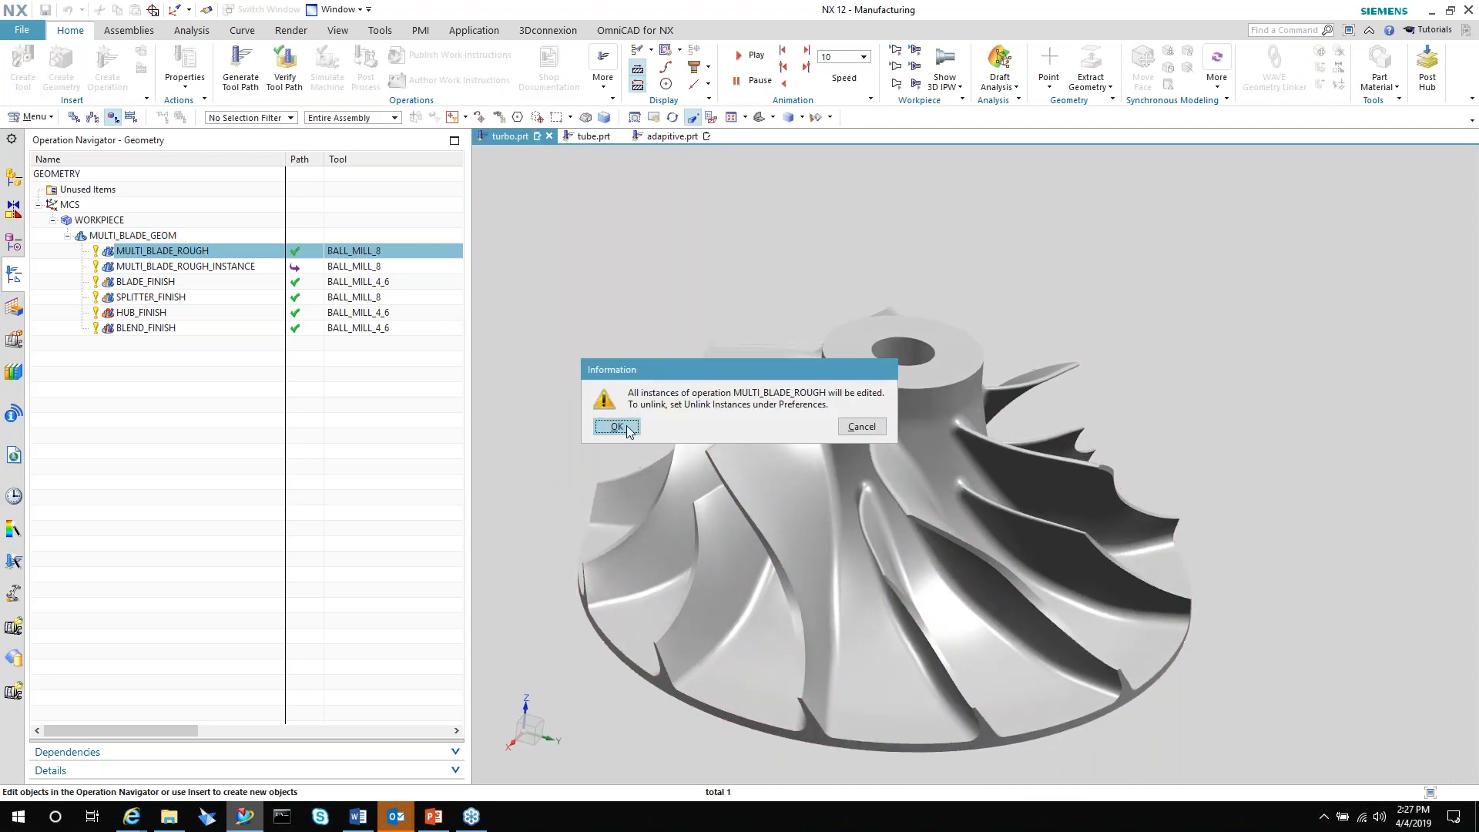
click(611, 426)
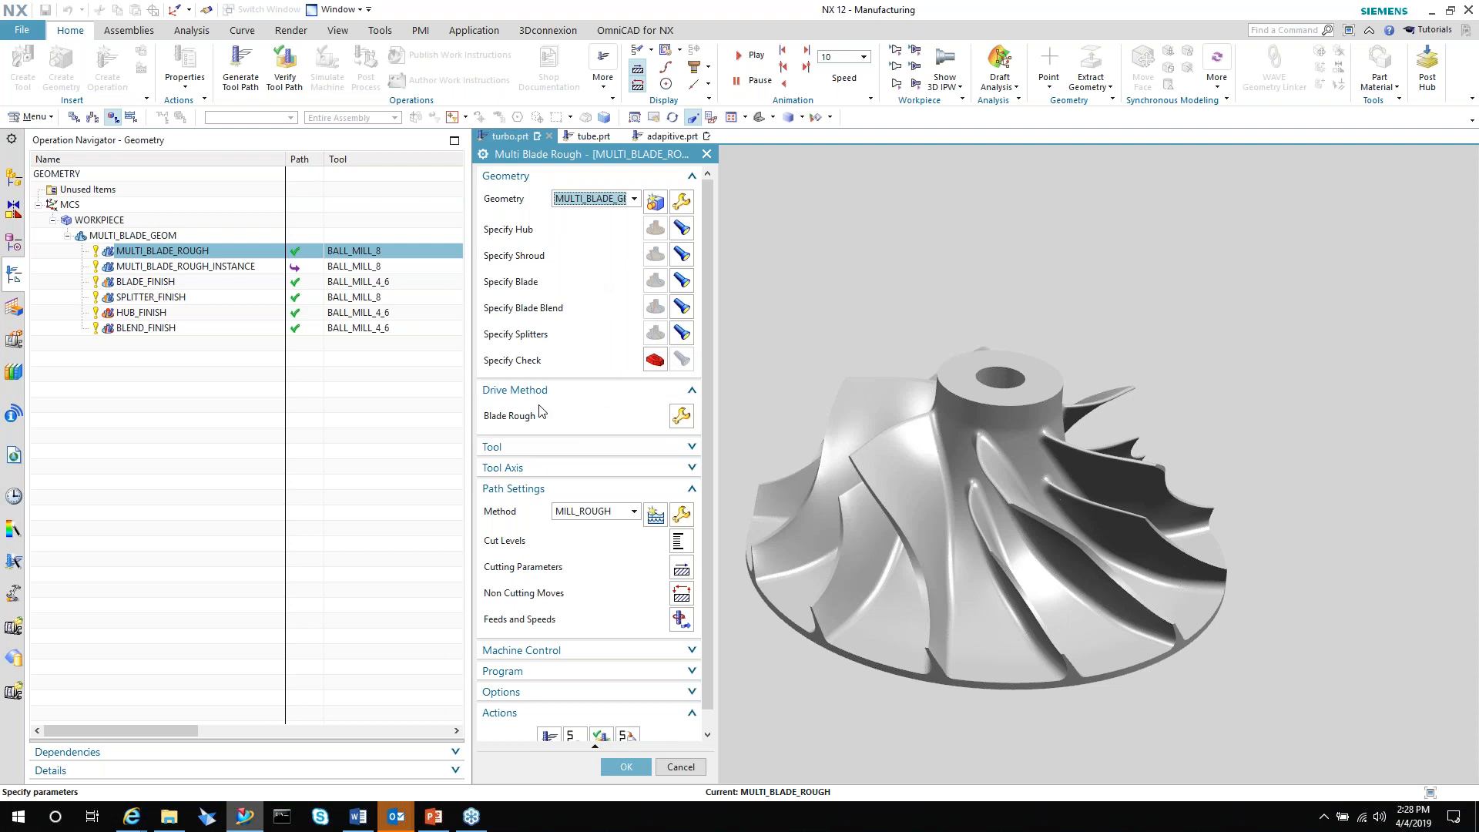
click(681, 416)
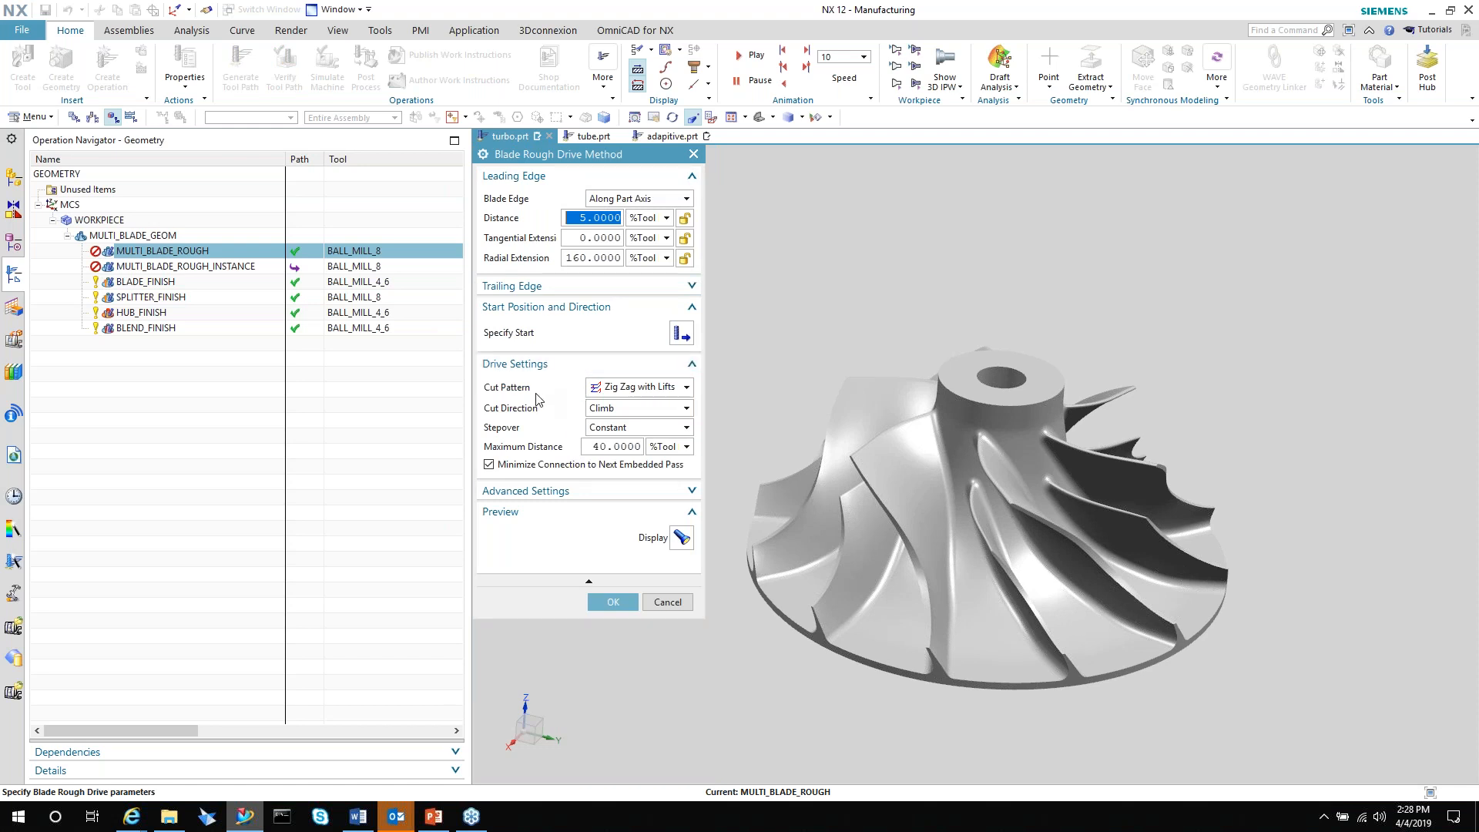
click(628, 603)
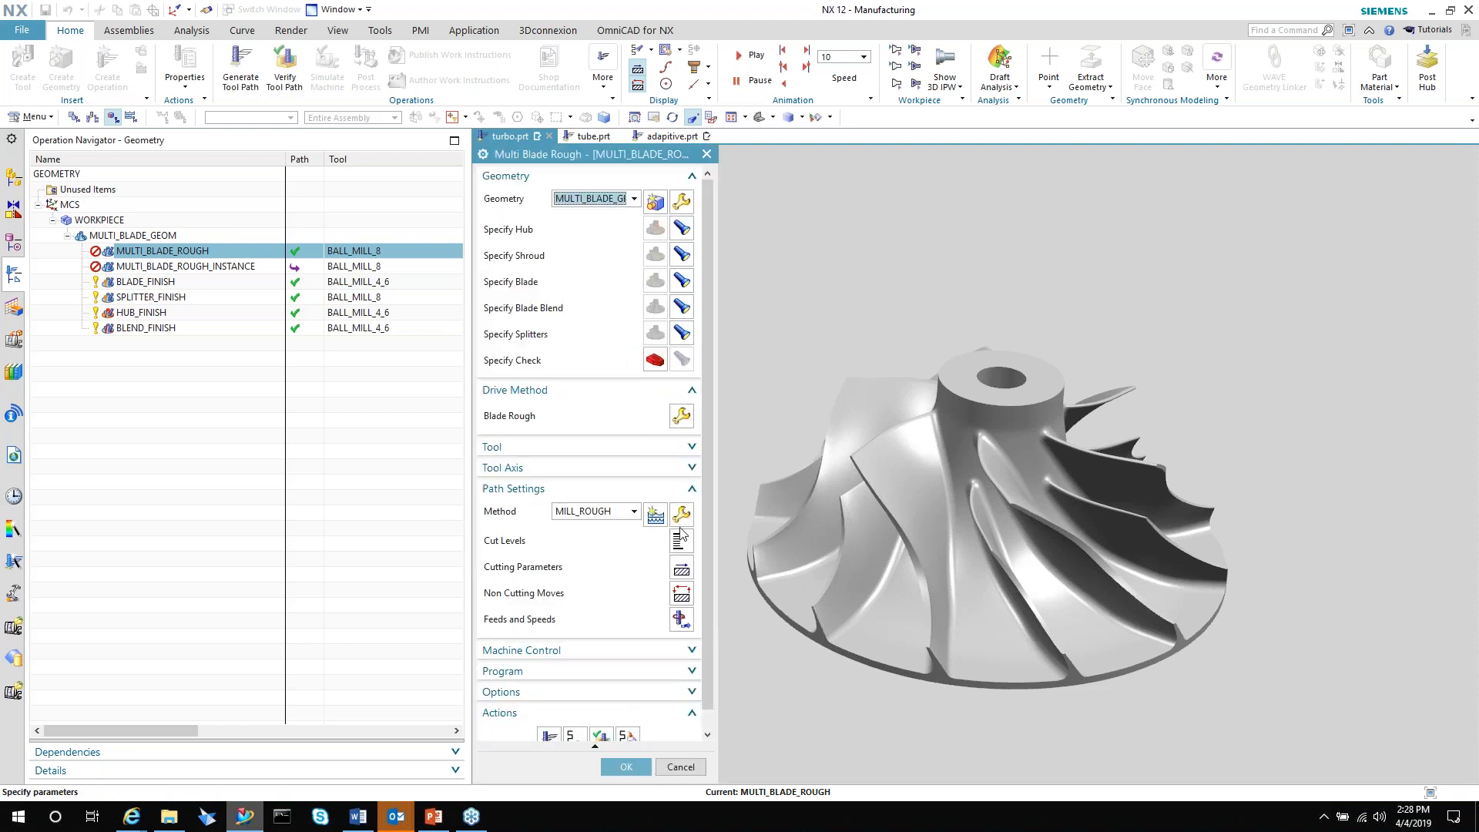
click(623, 766)
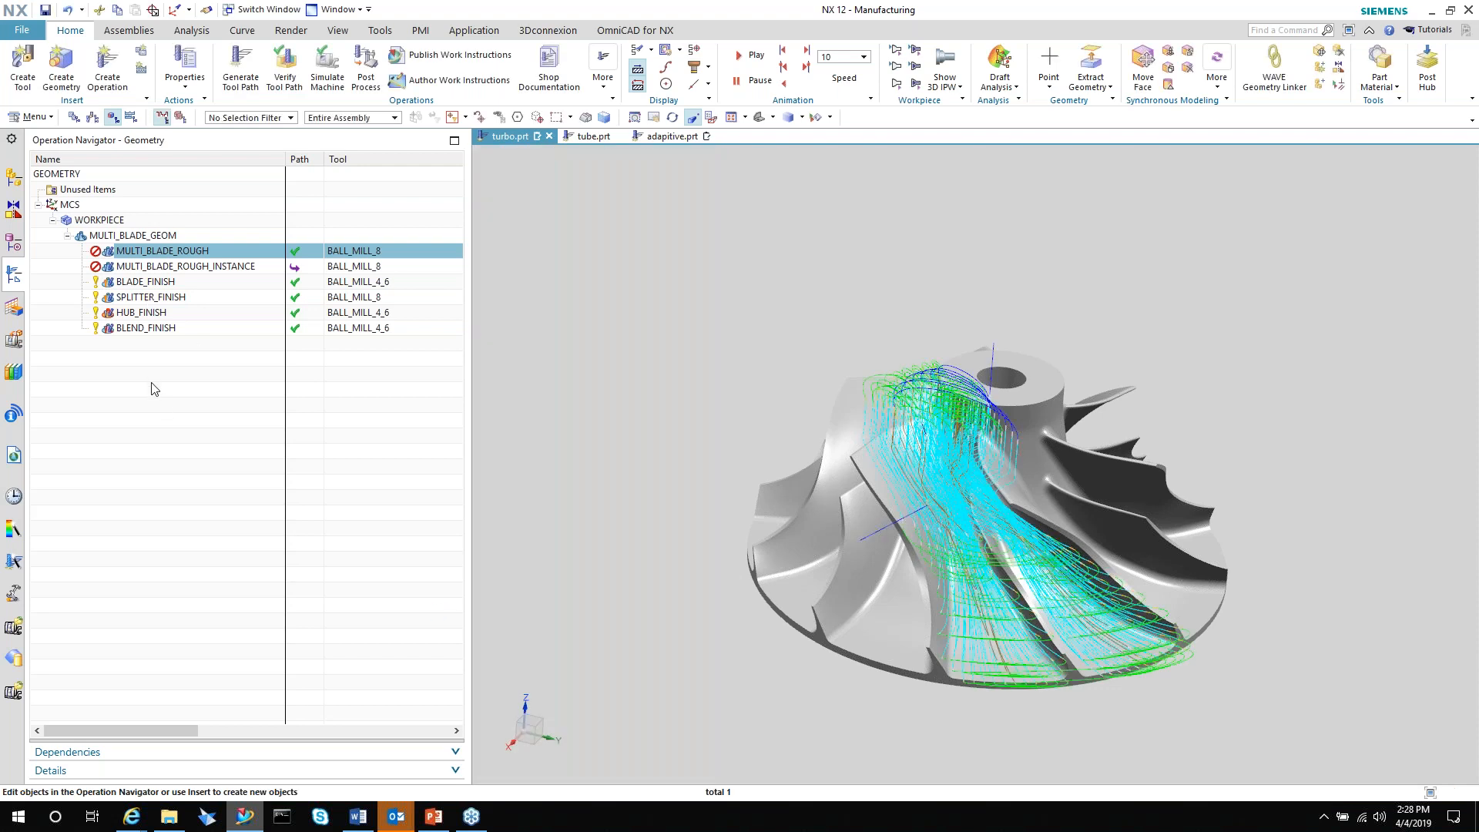
Regenerate the tool paths under MULTI_BLADE_GEOM, interrupt the calculation after BLADE_FINISH, and accept the generated paths.
ctrl+click(144, 253)
double_click(140, 237)
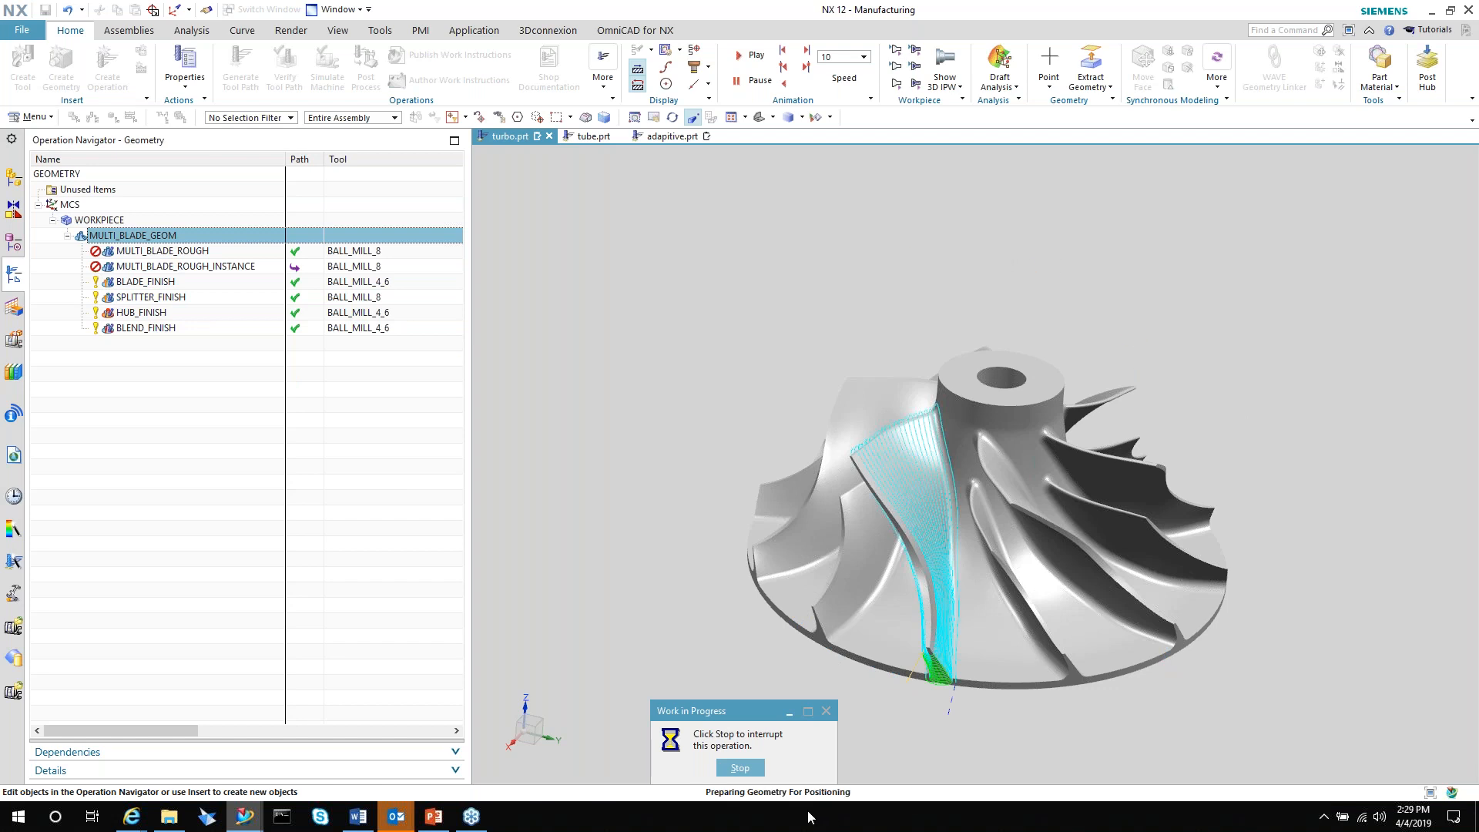
click(747, 769)
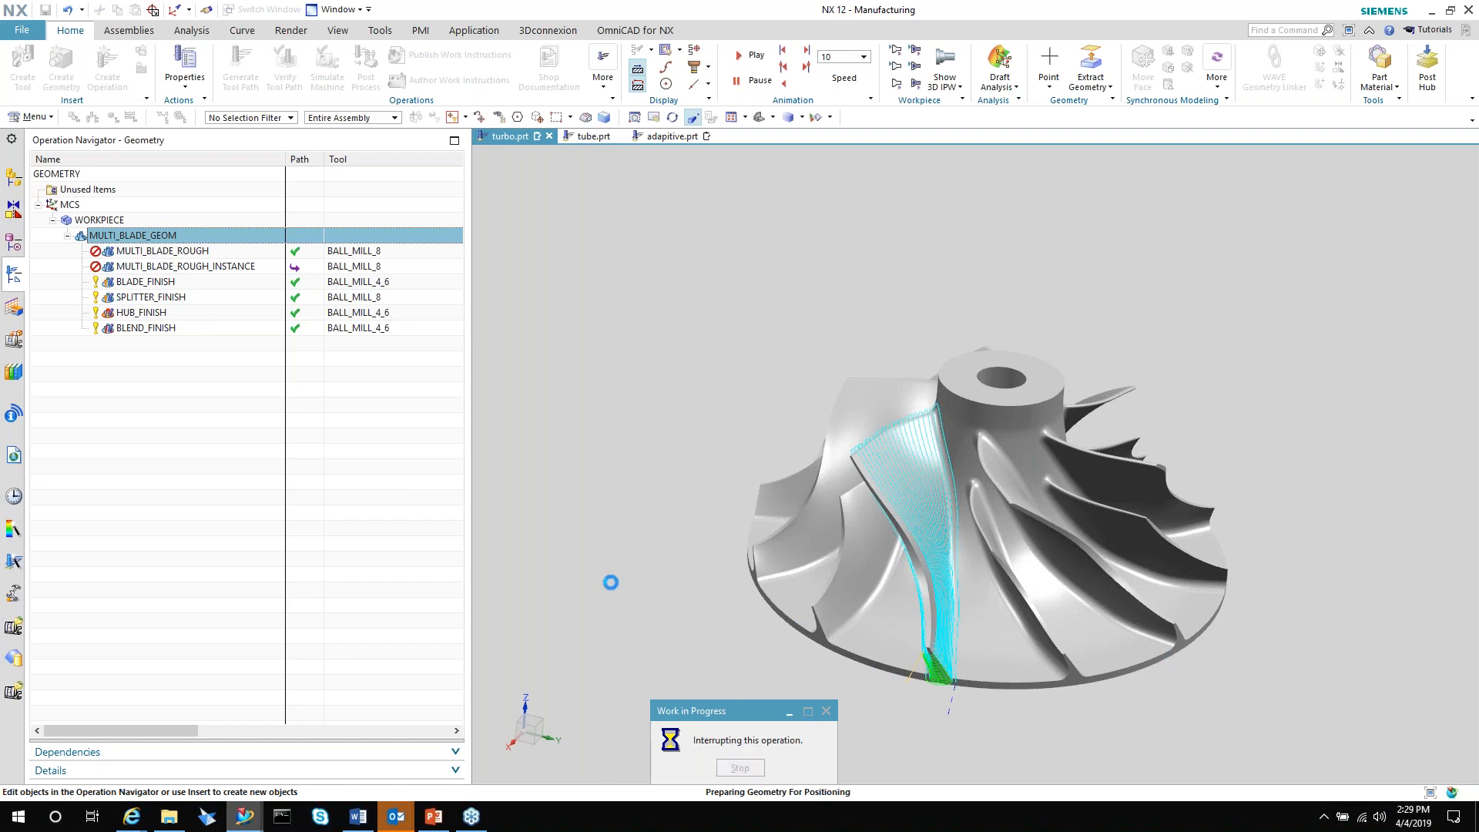
click(638, 445)
click(644, 444)
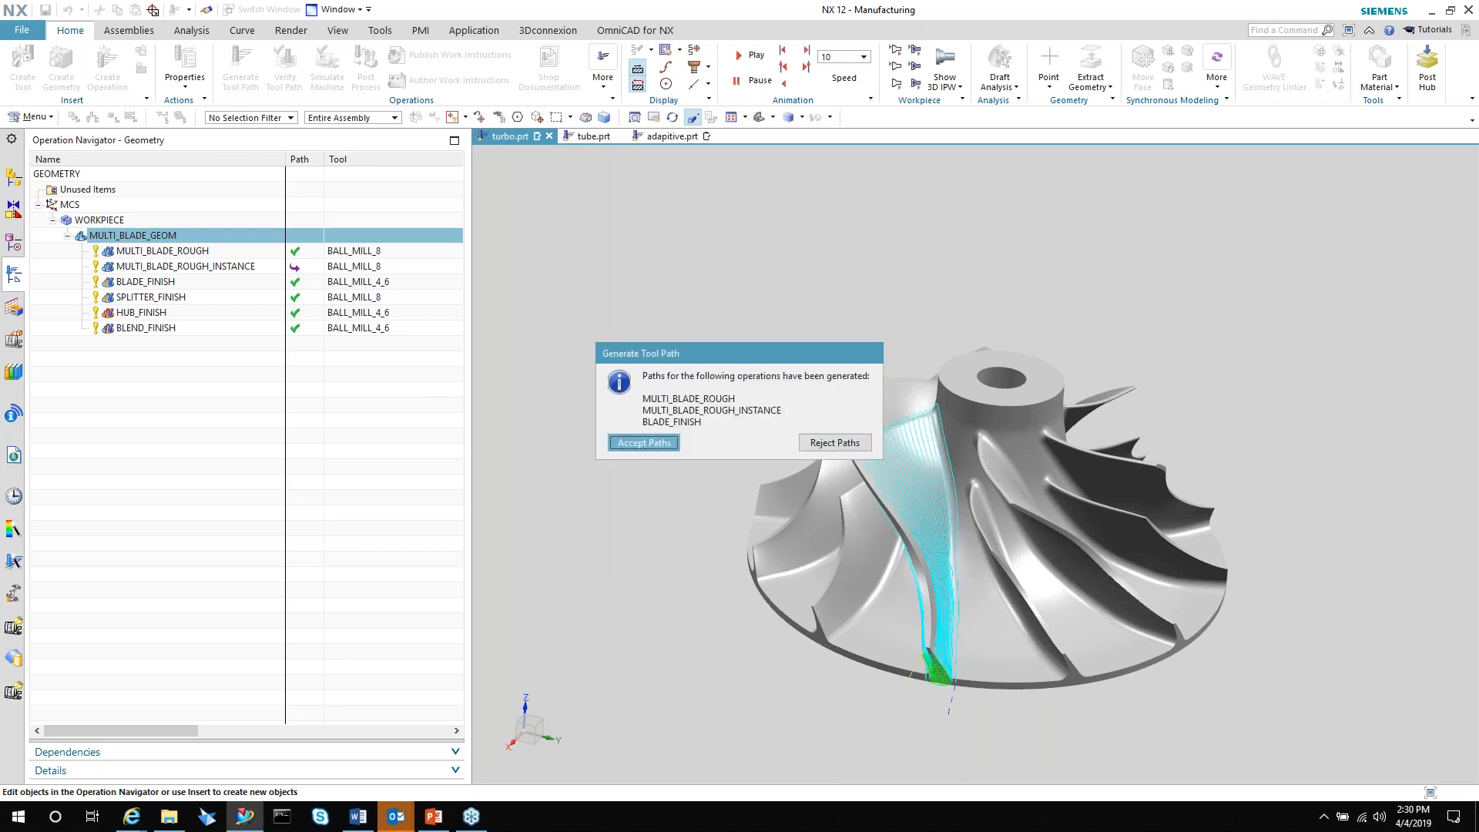
Verify the MULTI_BLADE_GEOM tool paths with 3D Dynamic material removal, stop playback during MULTI_BLADE_ROUGH_INSTANCE, and close the visualization.
click(143, 235)
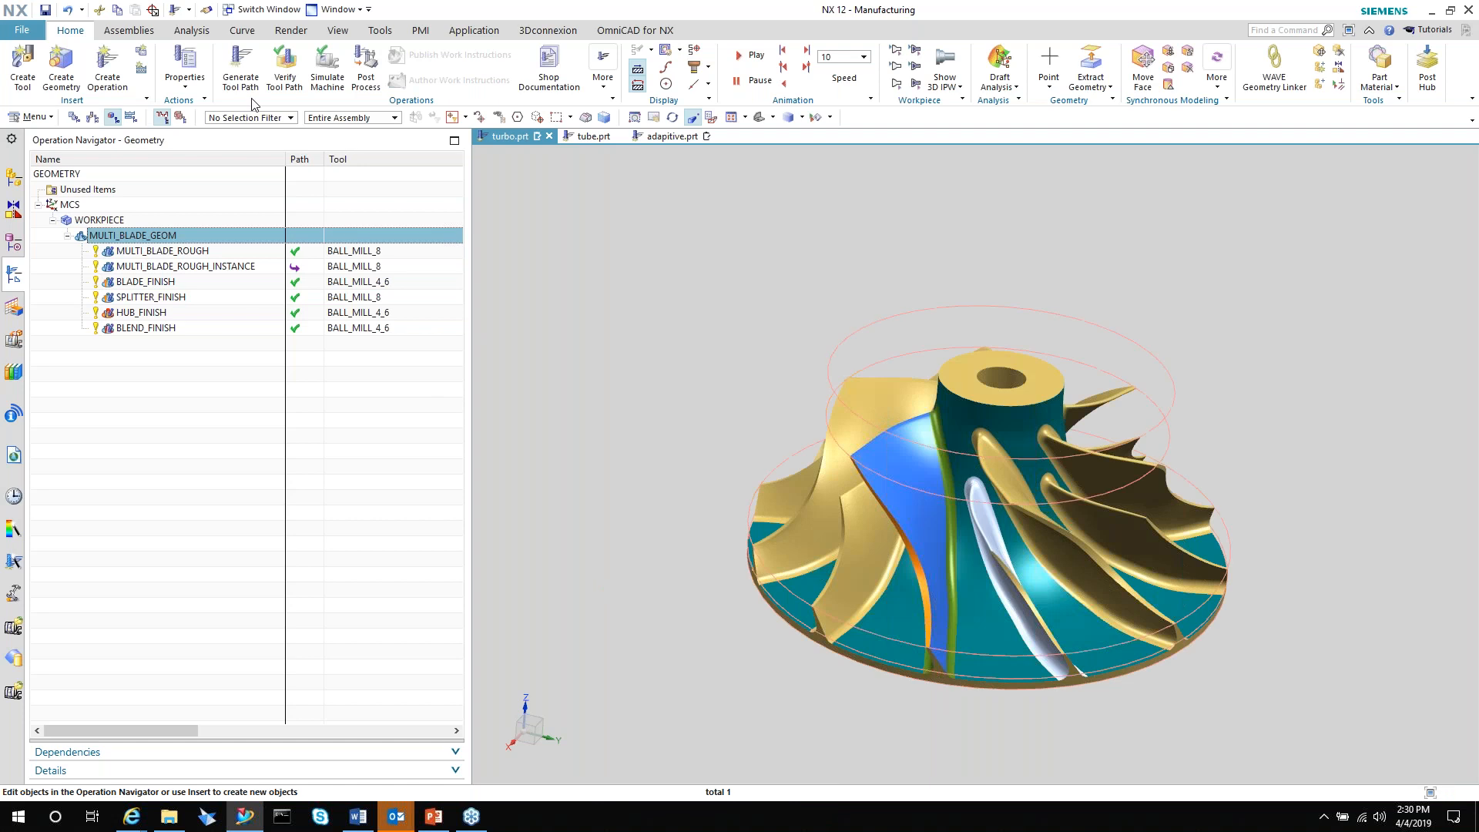
click(285, 68)
mouse_move(740, 508)
middle_down()
mouse_move(880, 446)
mouse_move(743, 512)
middle_up()
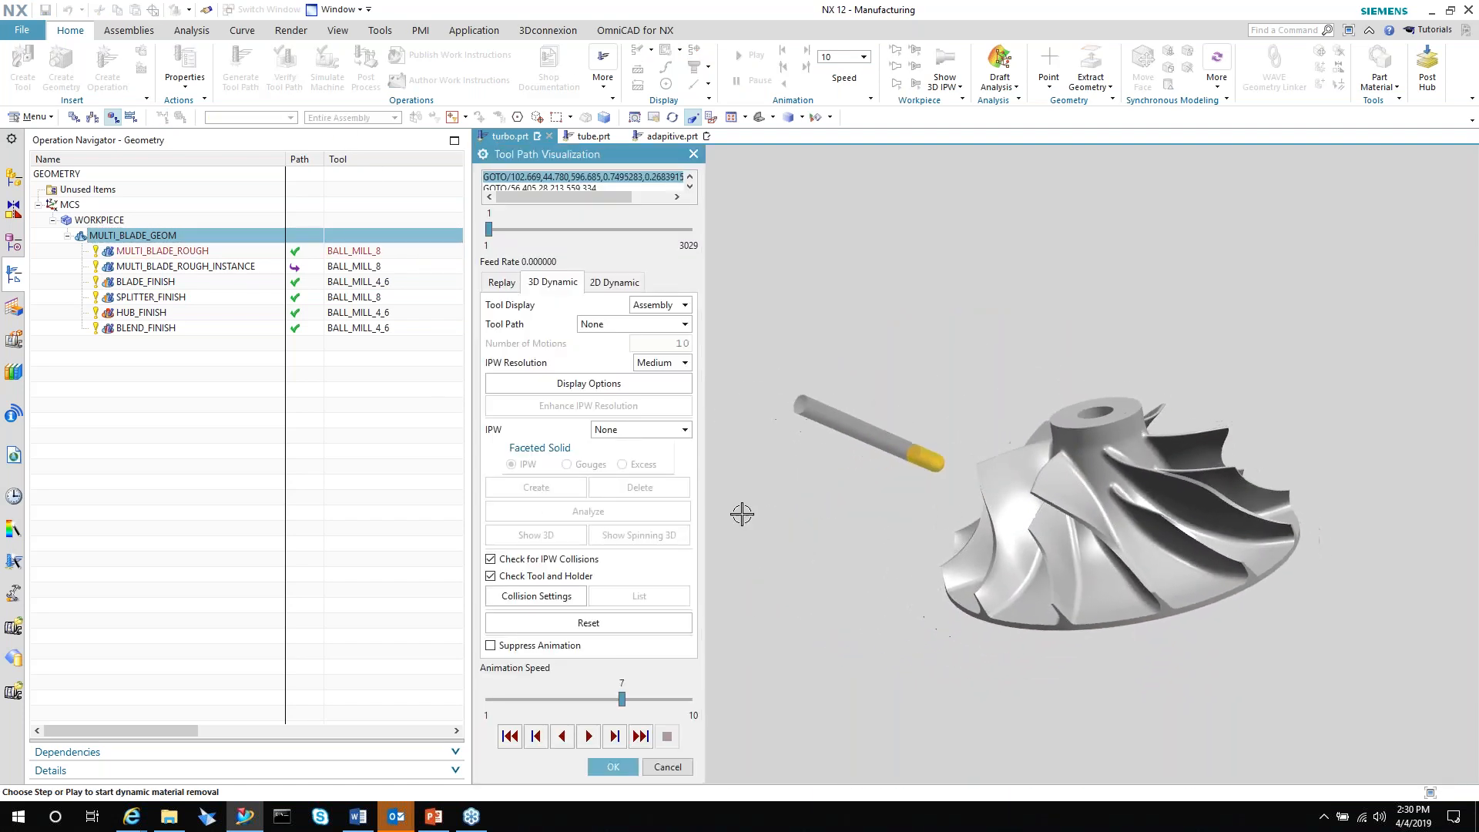
click(601, 732)
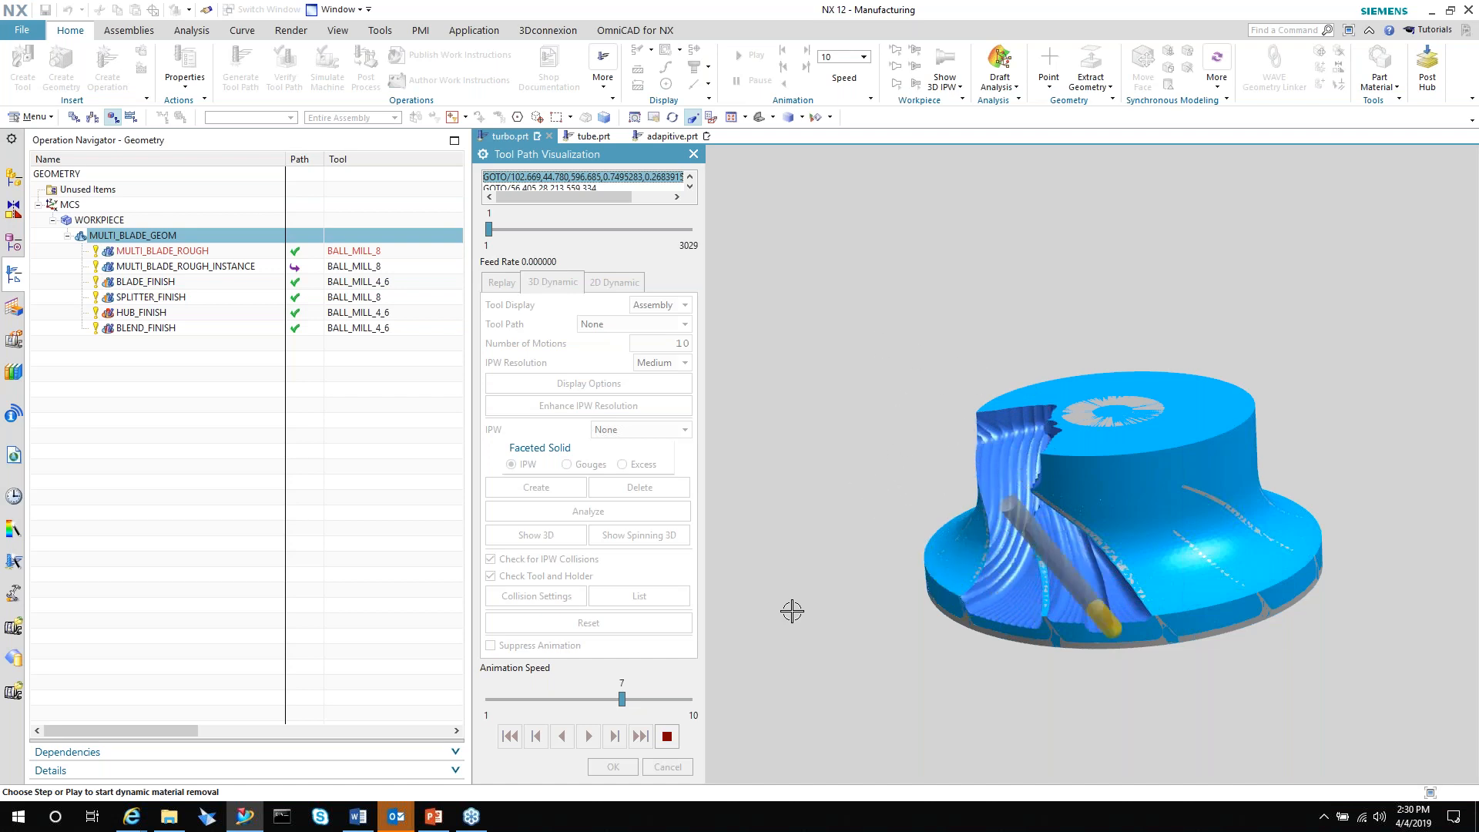
middle_drag(810, 664, 875, 647)
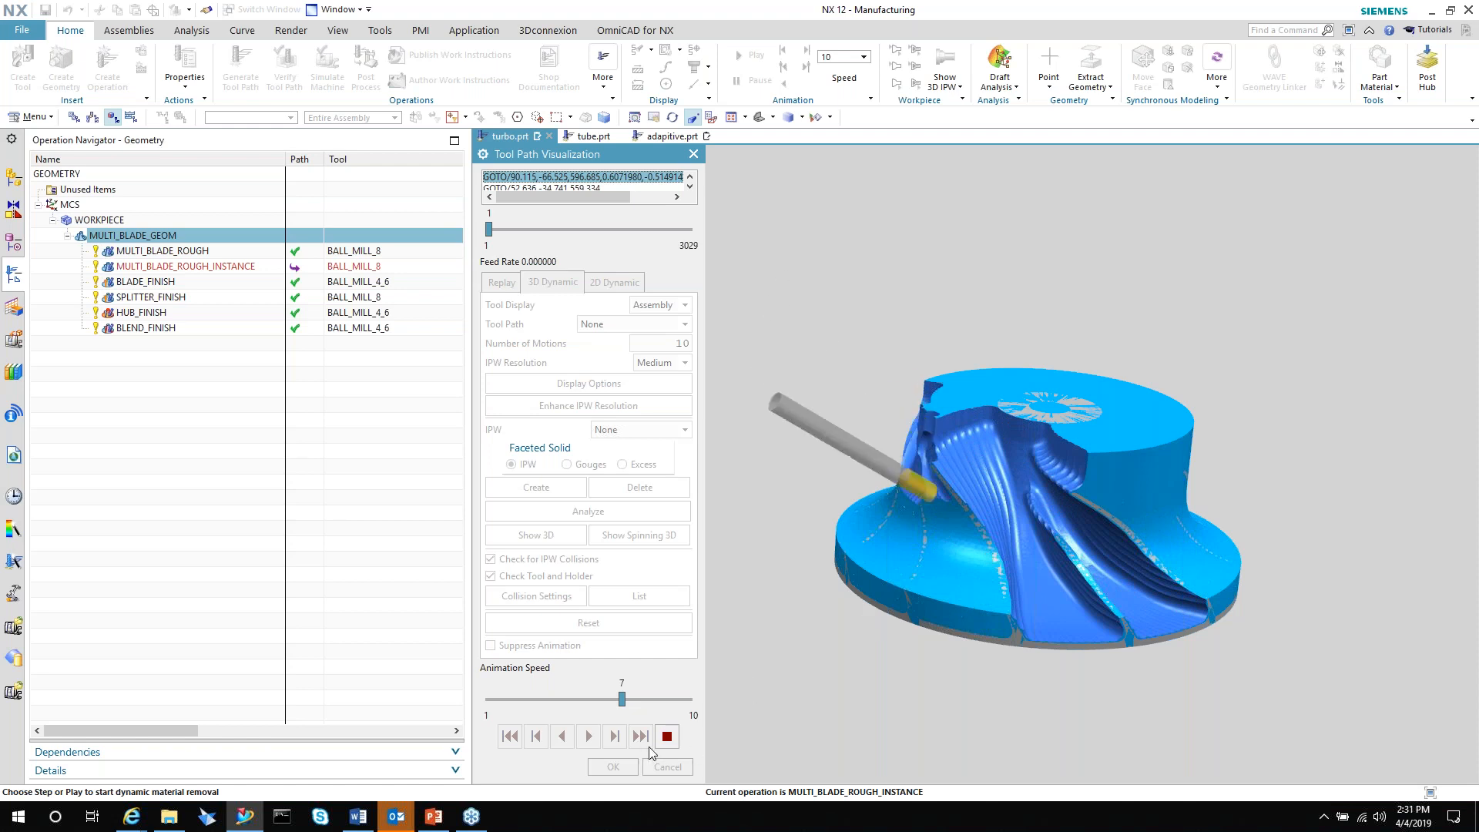
click(667, 738)
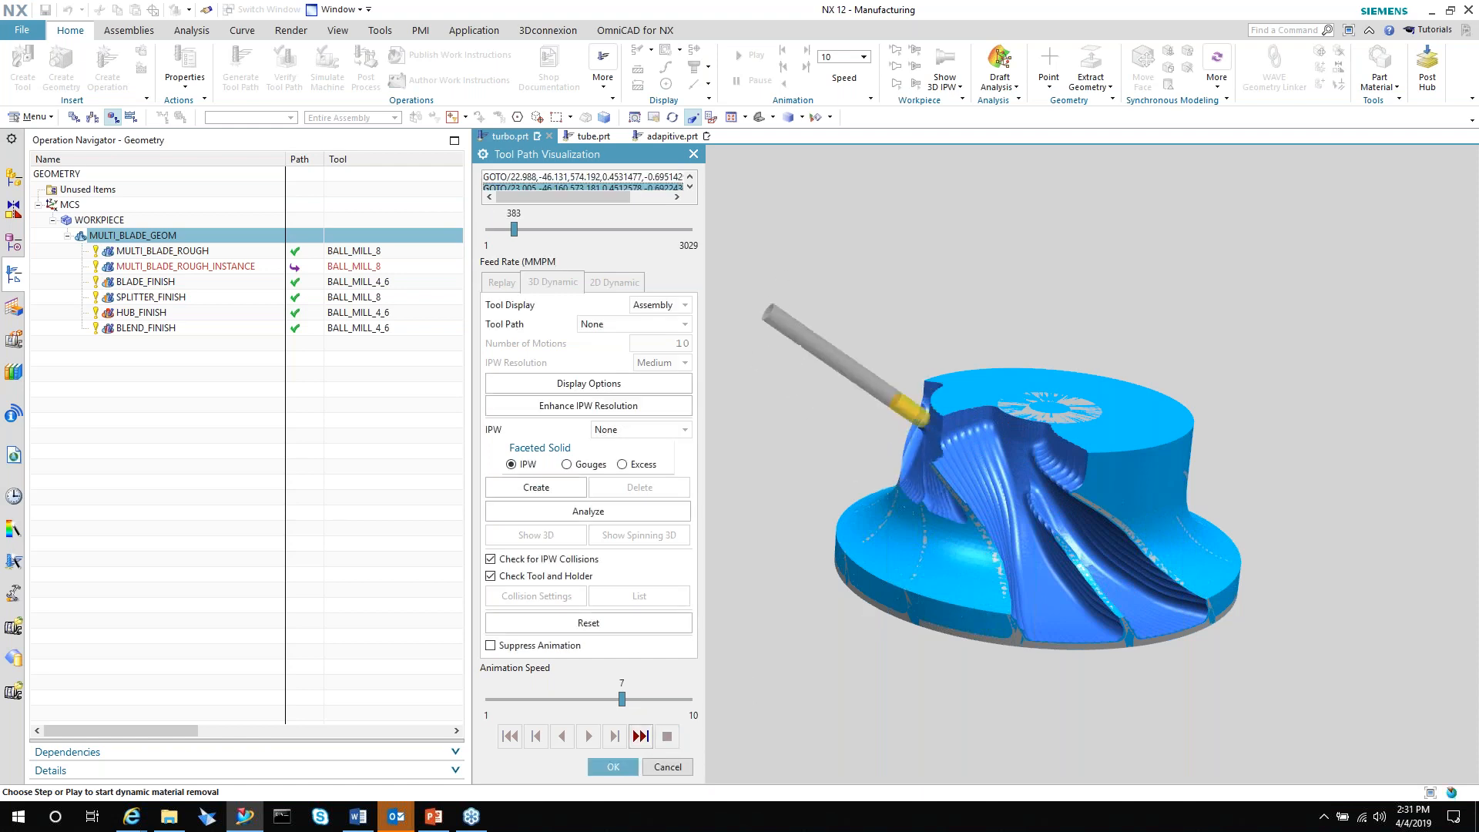
click(668, 766)
Switch to the tube.prt part, orient the tube, and open its TUBE_ROUGH operation for editing.
middle_drag(667, 567, 593, 146)
click(591, 139)
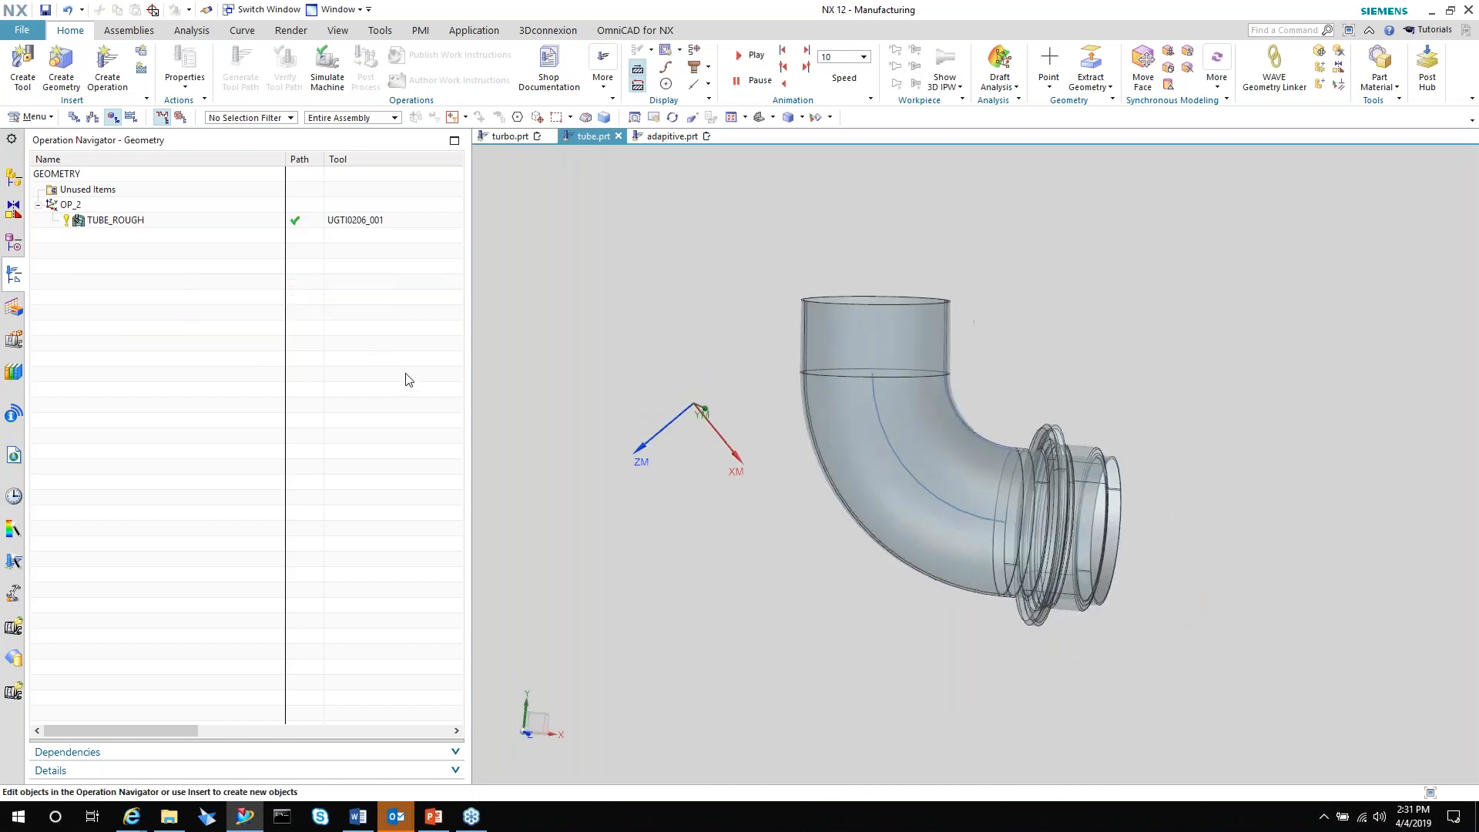
middle_drag(749, 568, 477, 386)
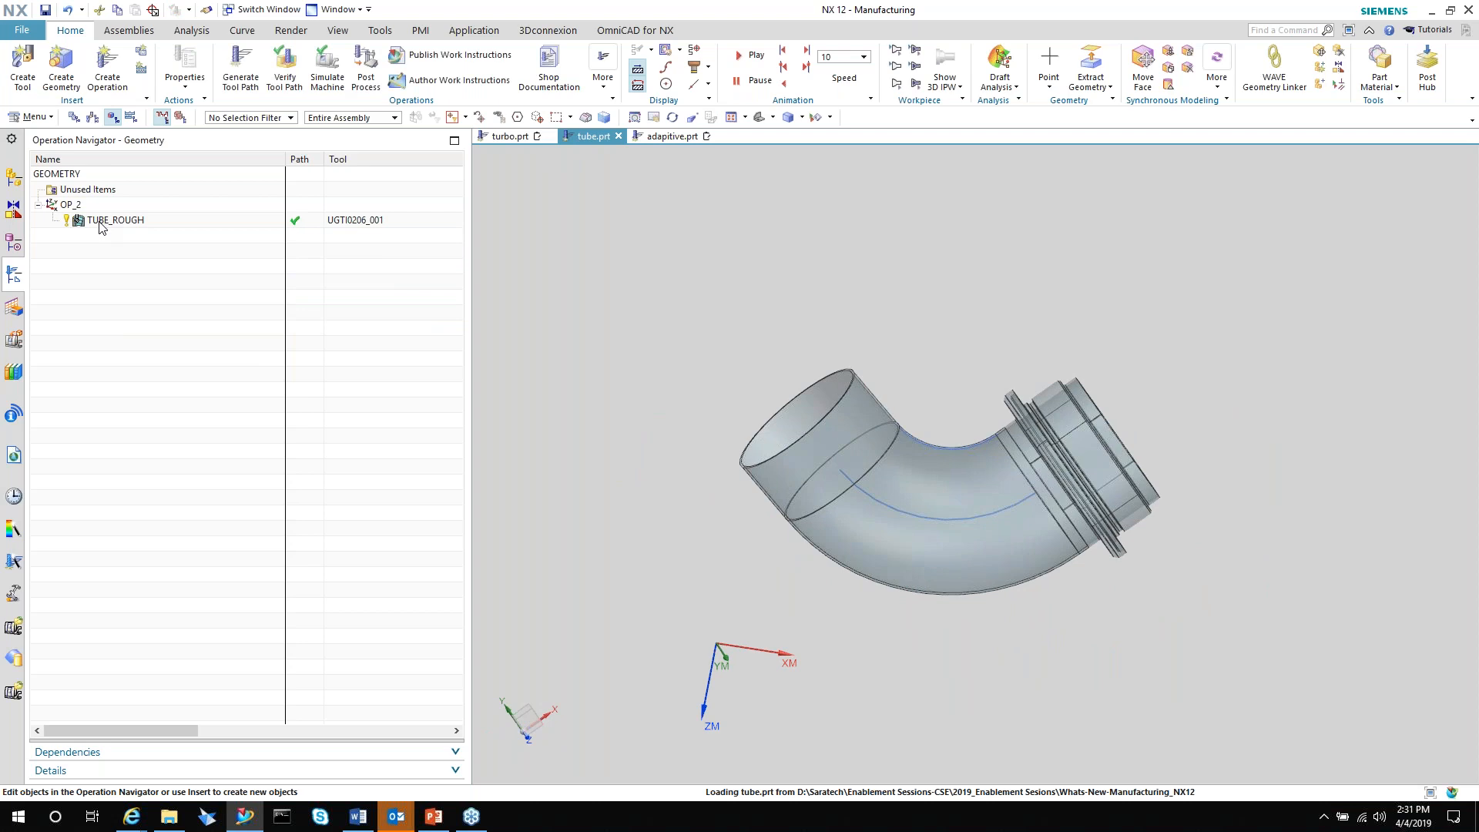
click(101, 221)
key(F2)
click(140, 234)
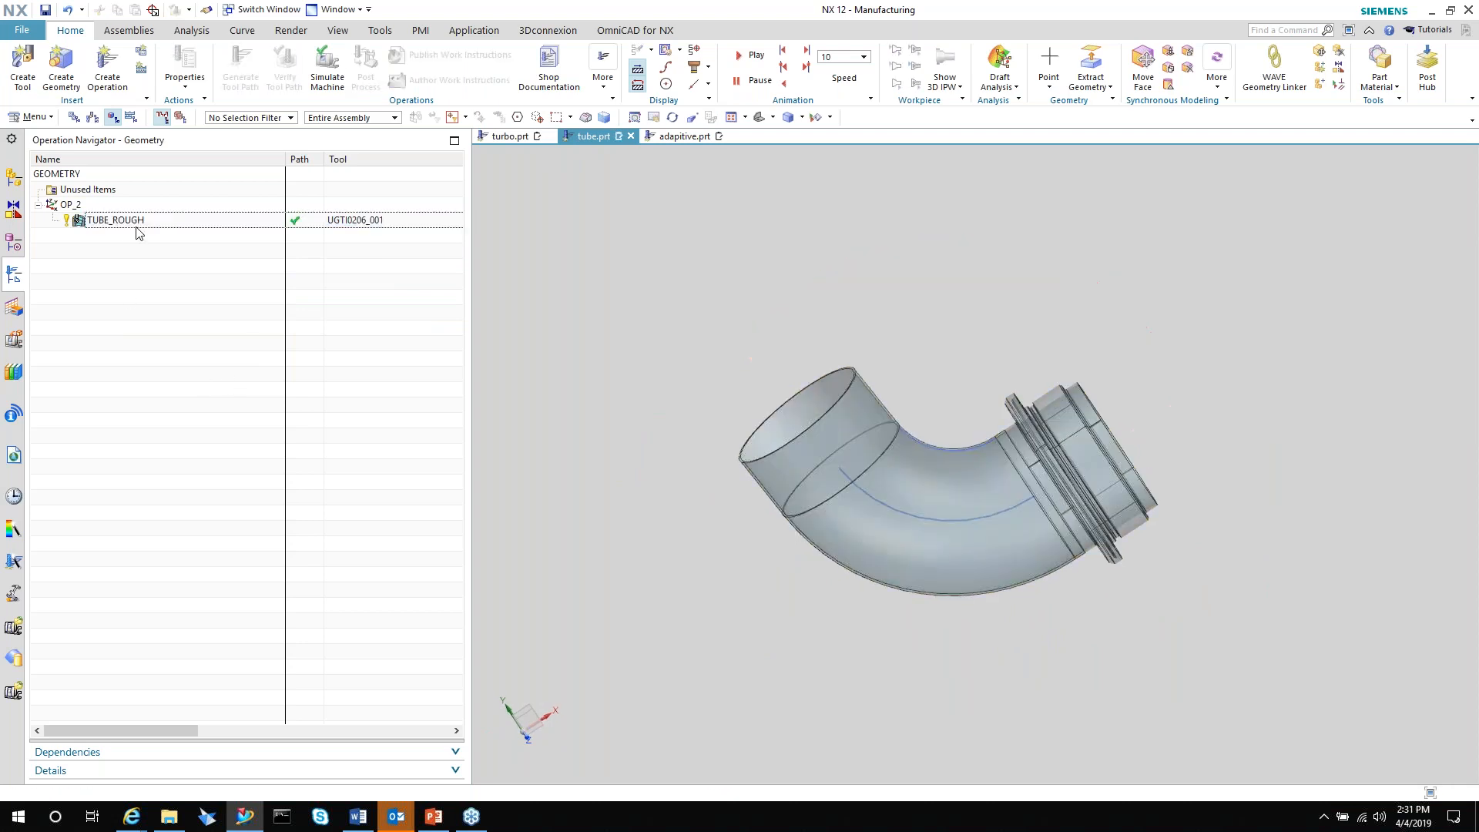
double_click(131, 225)
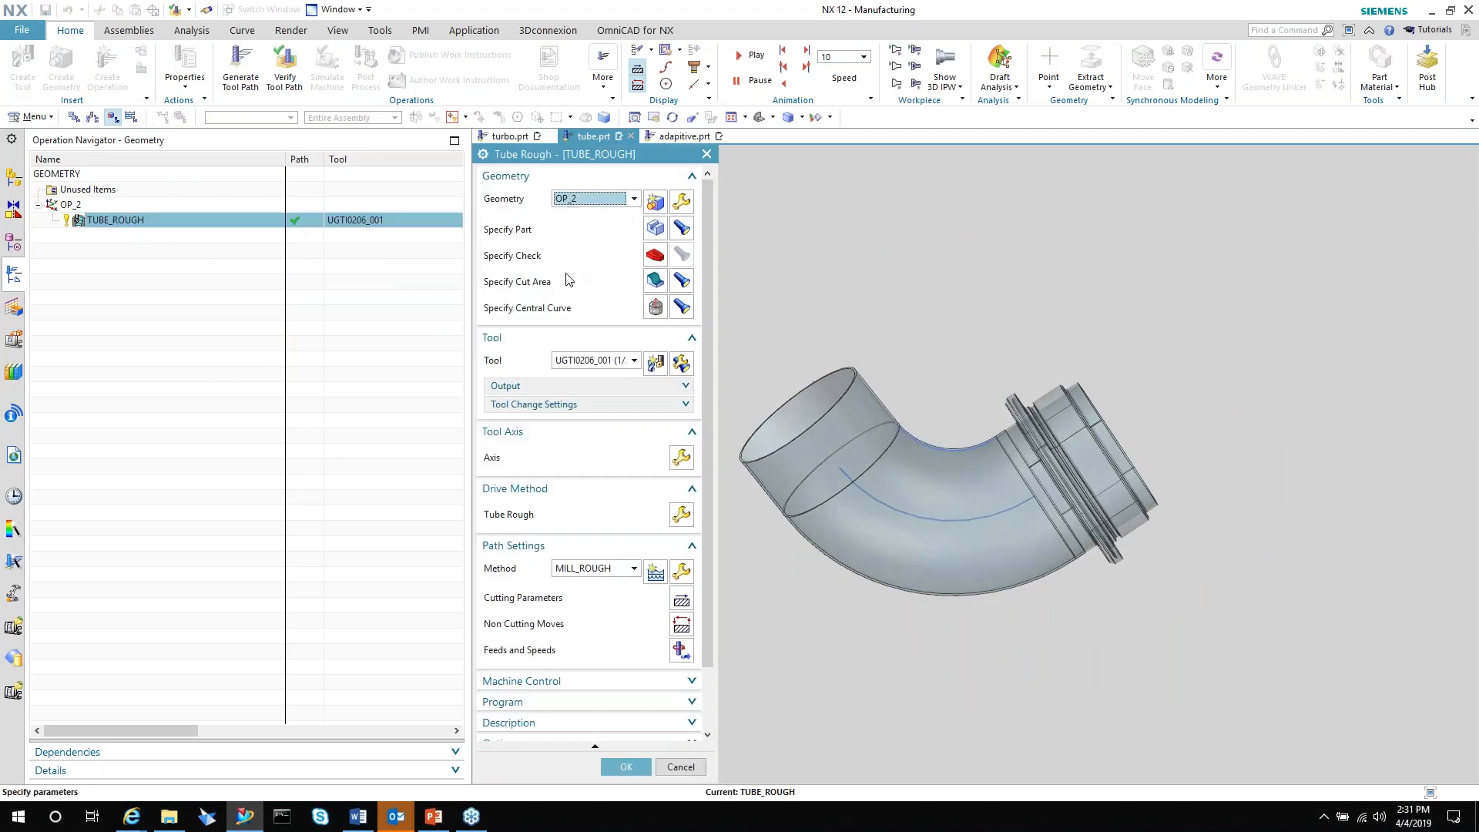
Display the part, cut area and central curve geometry specified for the TUBE_ROUGH operation.
click(681, 228)
click(681, 280)
click(691, 279)
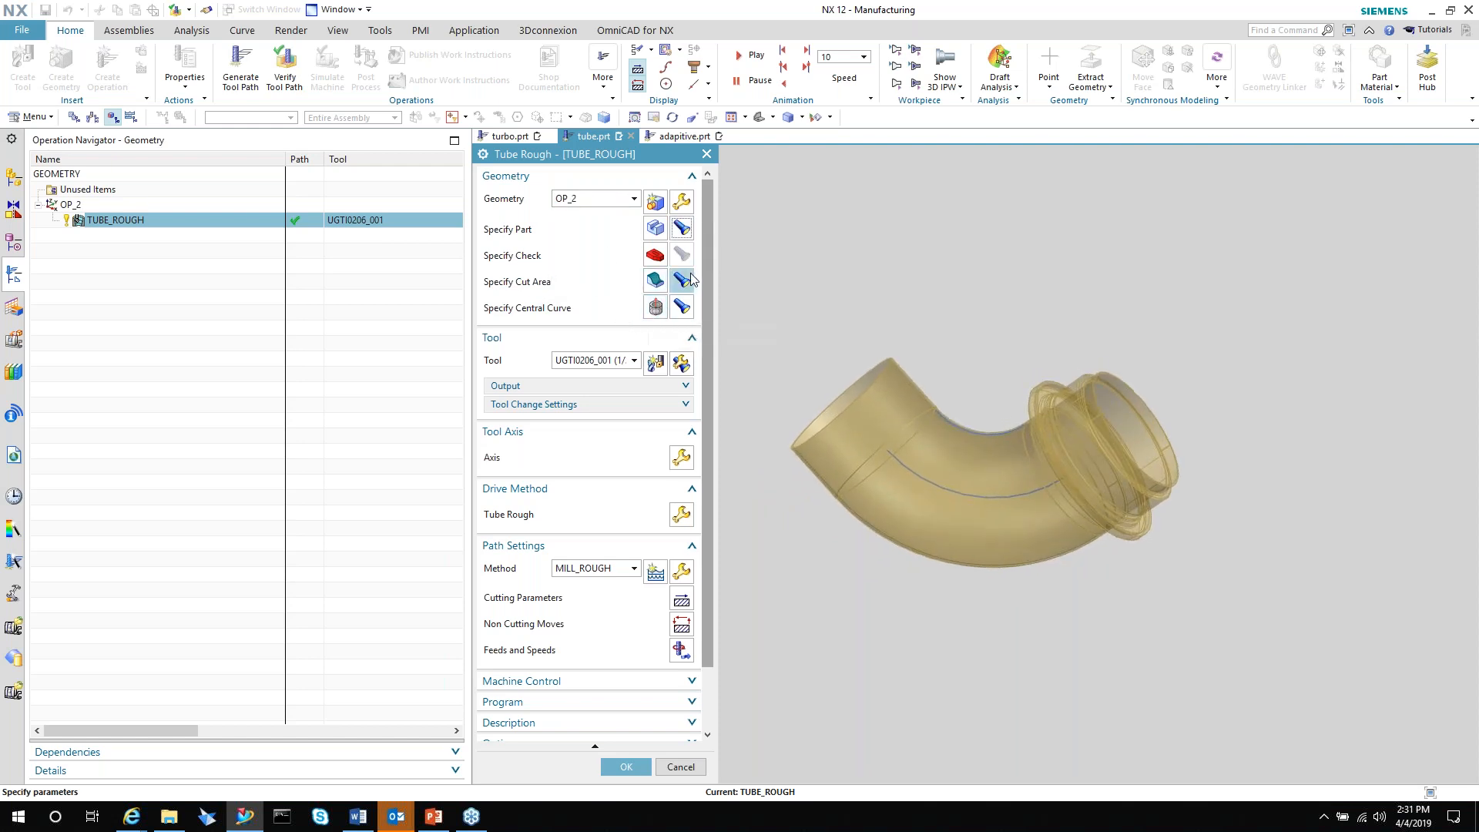
click(687, 282)
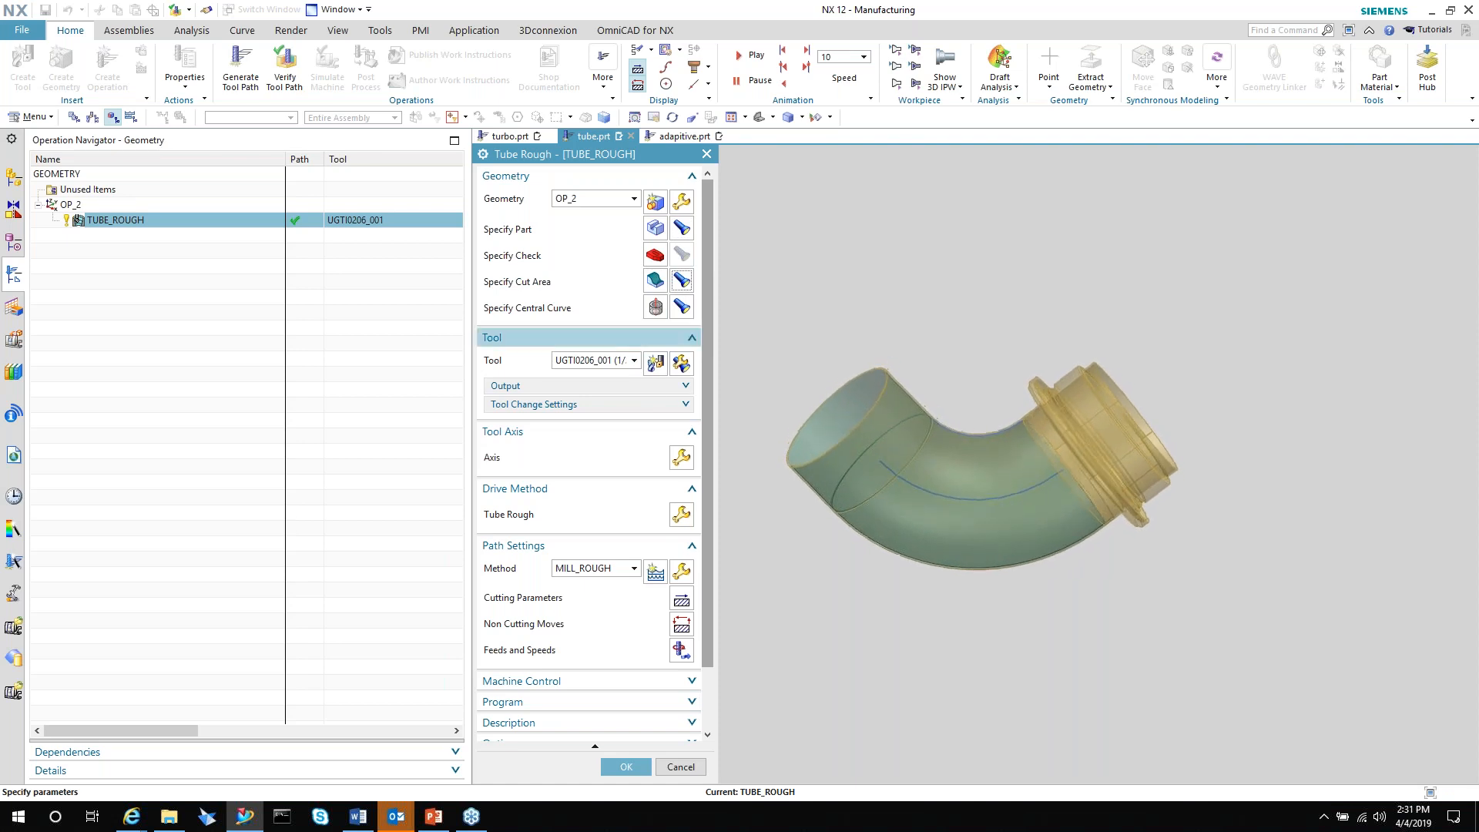
click(678, 308)
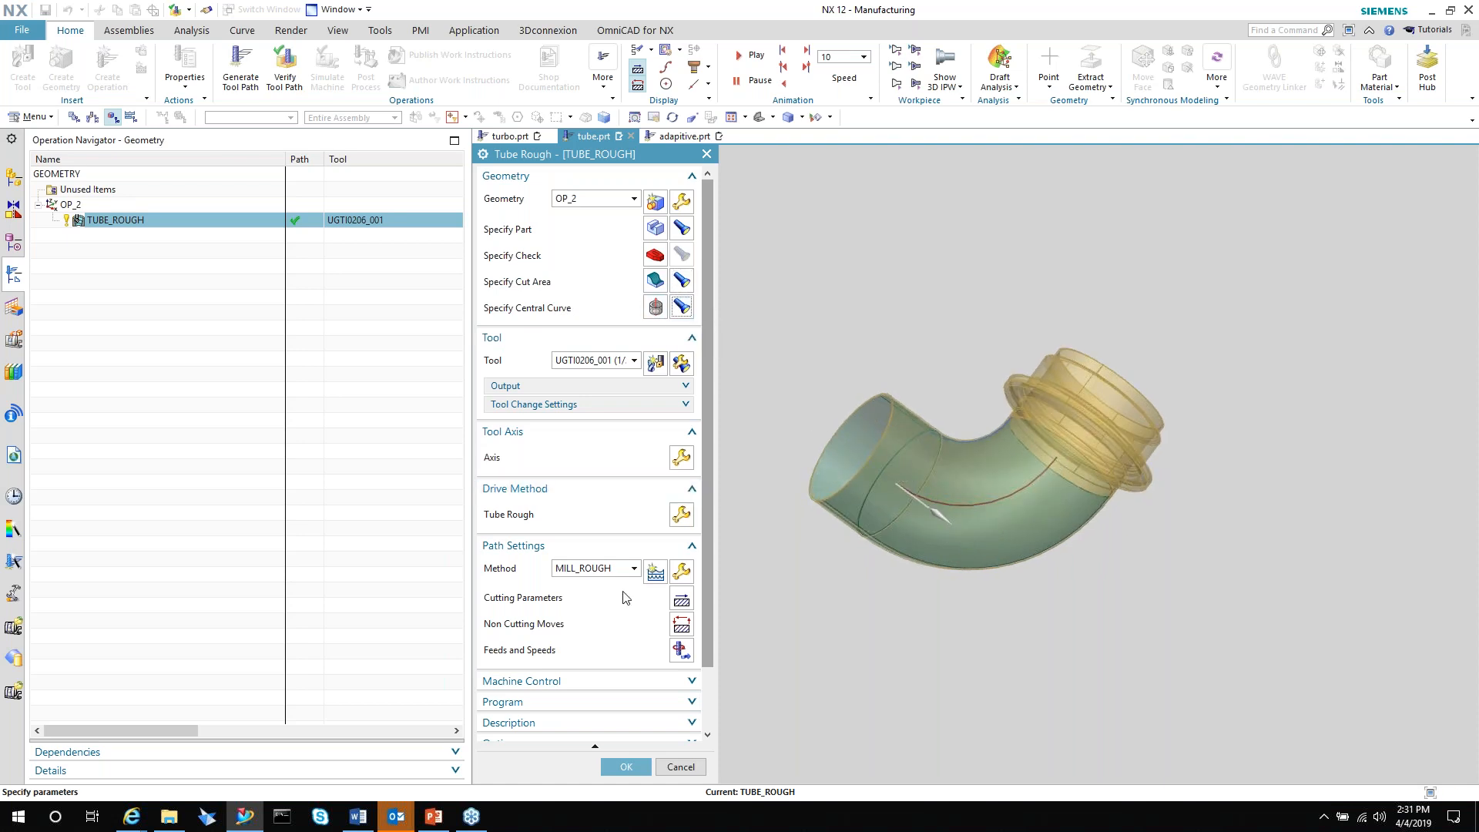
Review the tube roughing tool axis limits and the Tube Rough drive method settings, and close the operation without saving edits.
scroll(598, 488, down, 2)
click(681, 387)
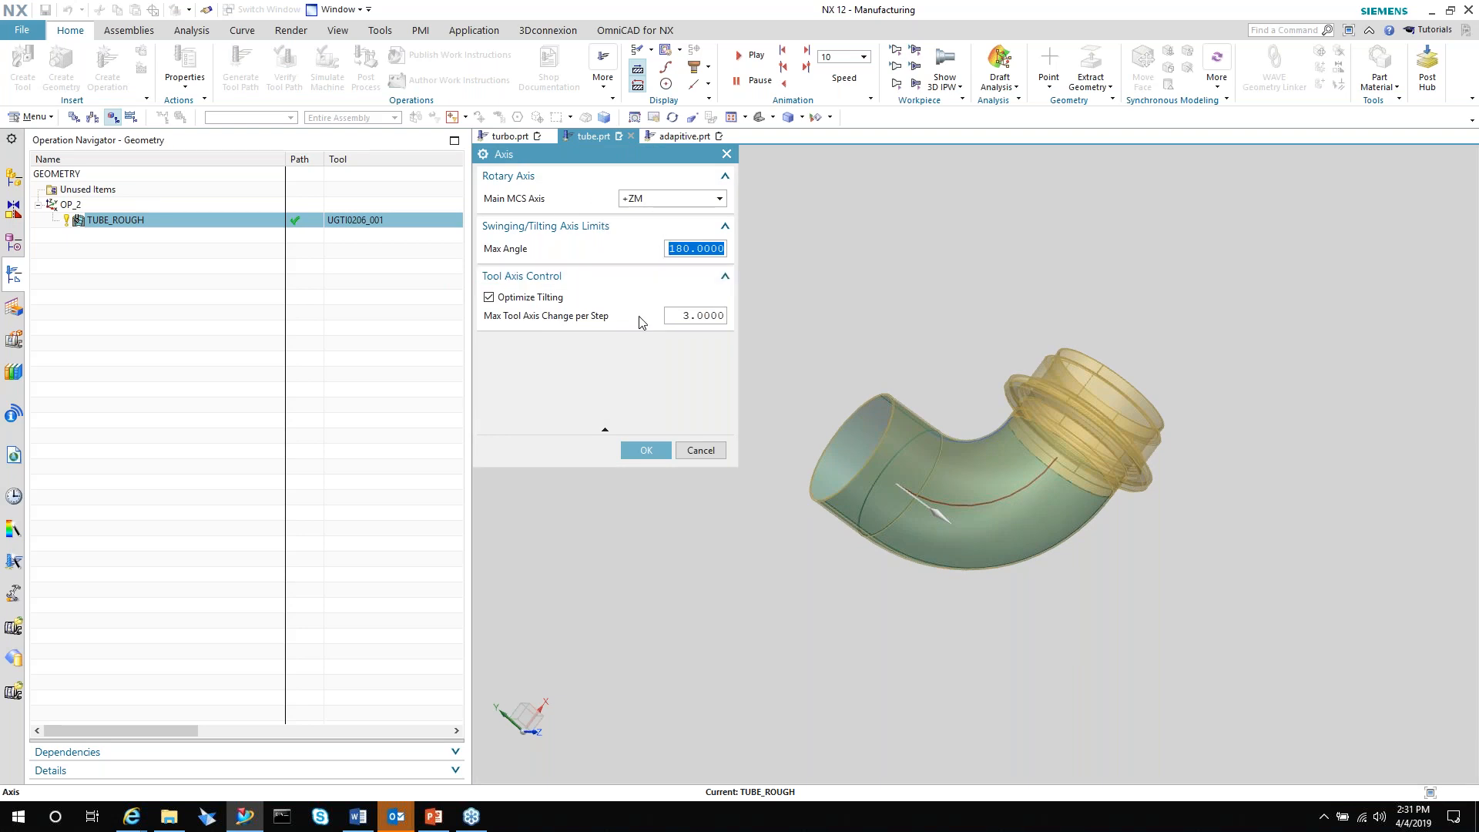
click(703, 453)
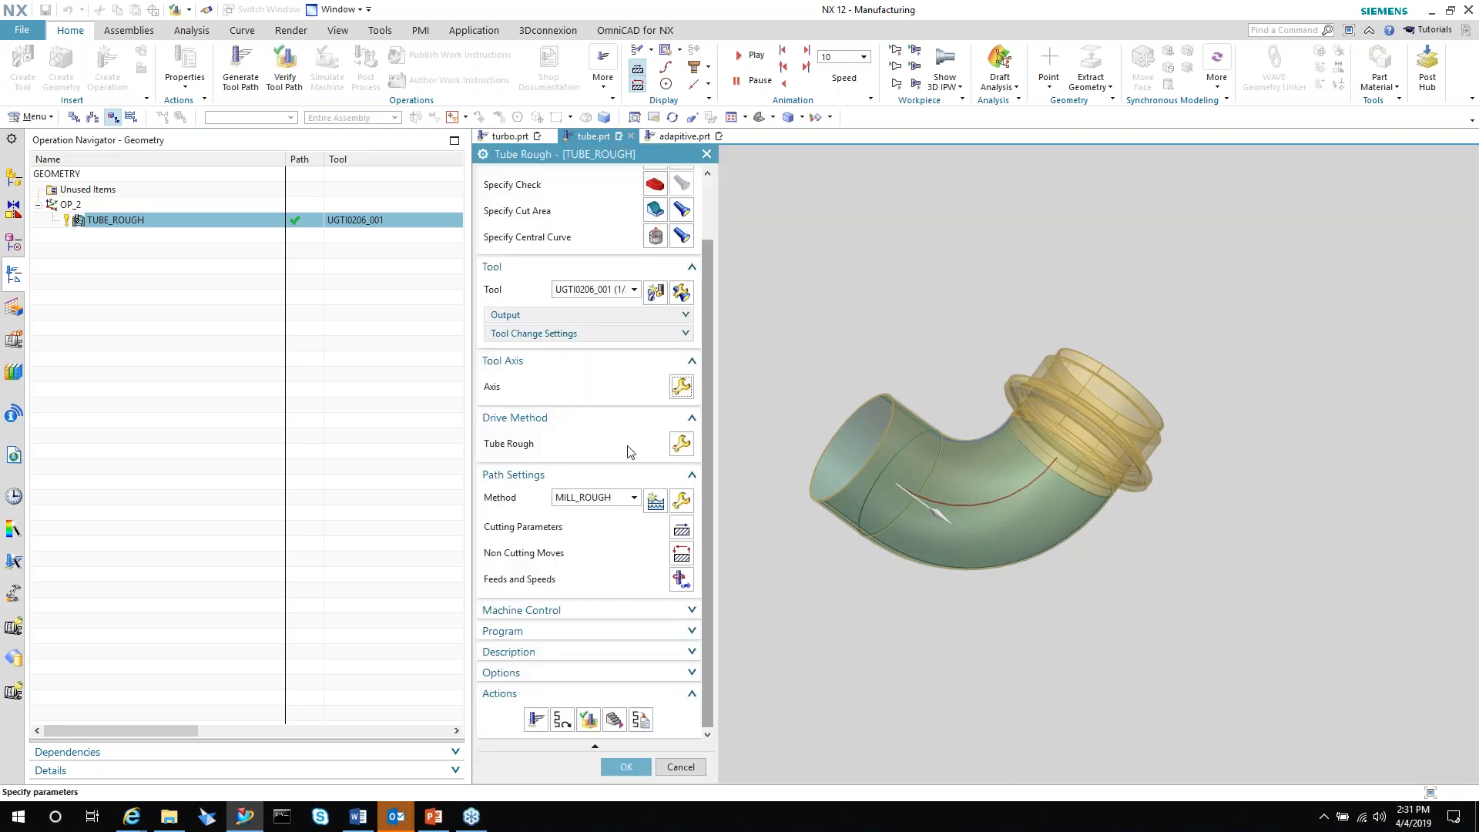
click(680, 444)
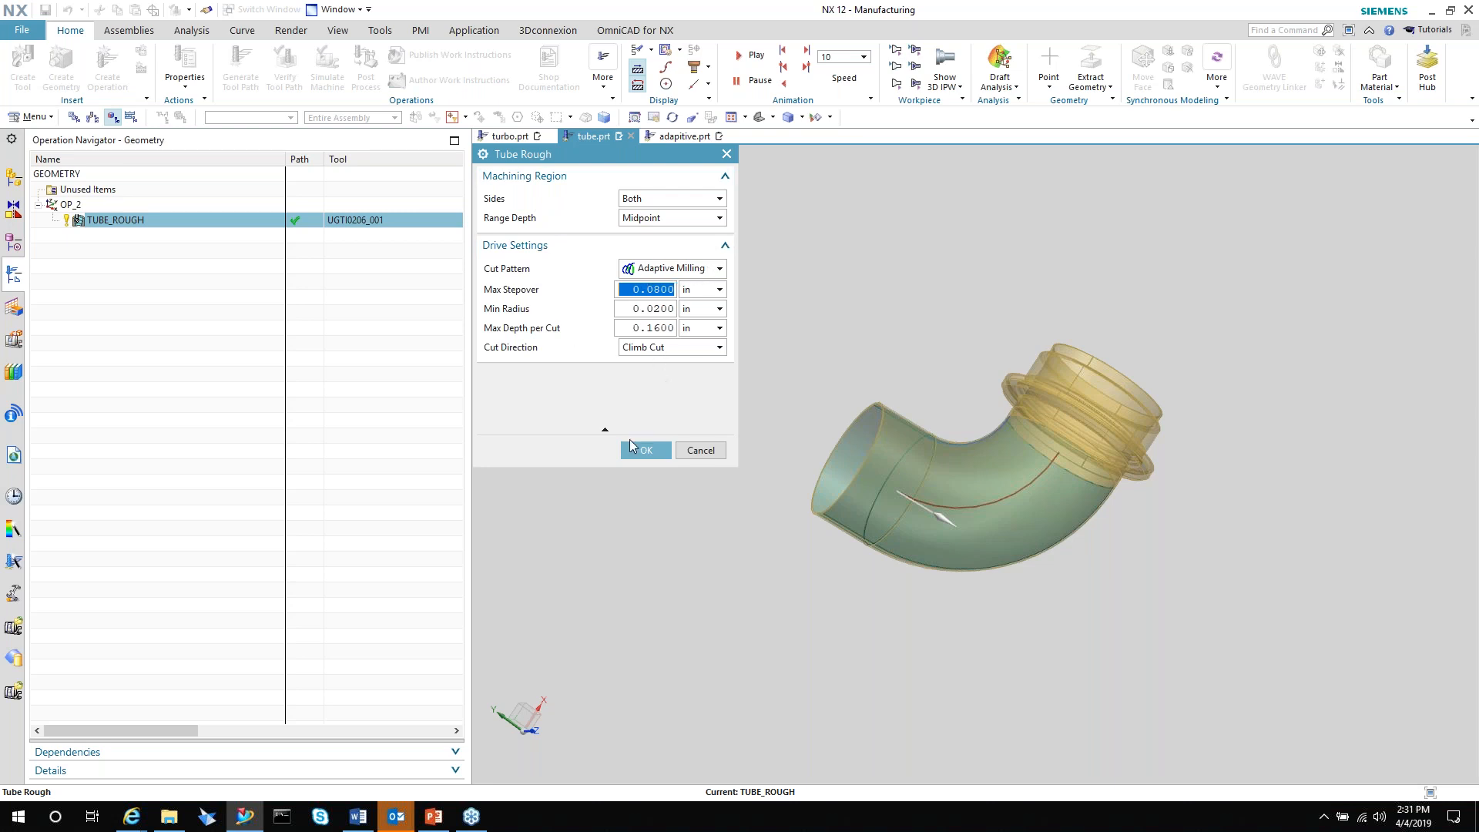
click(656, 447)
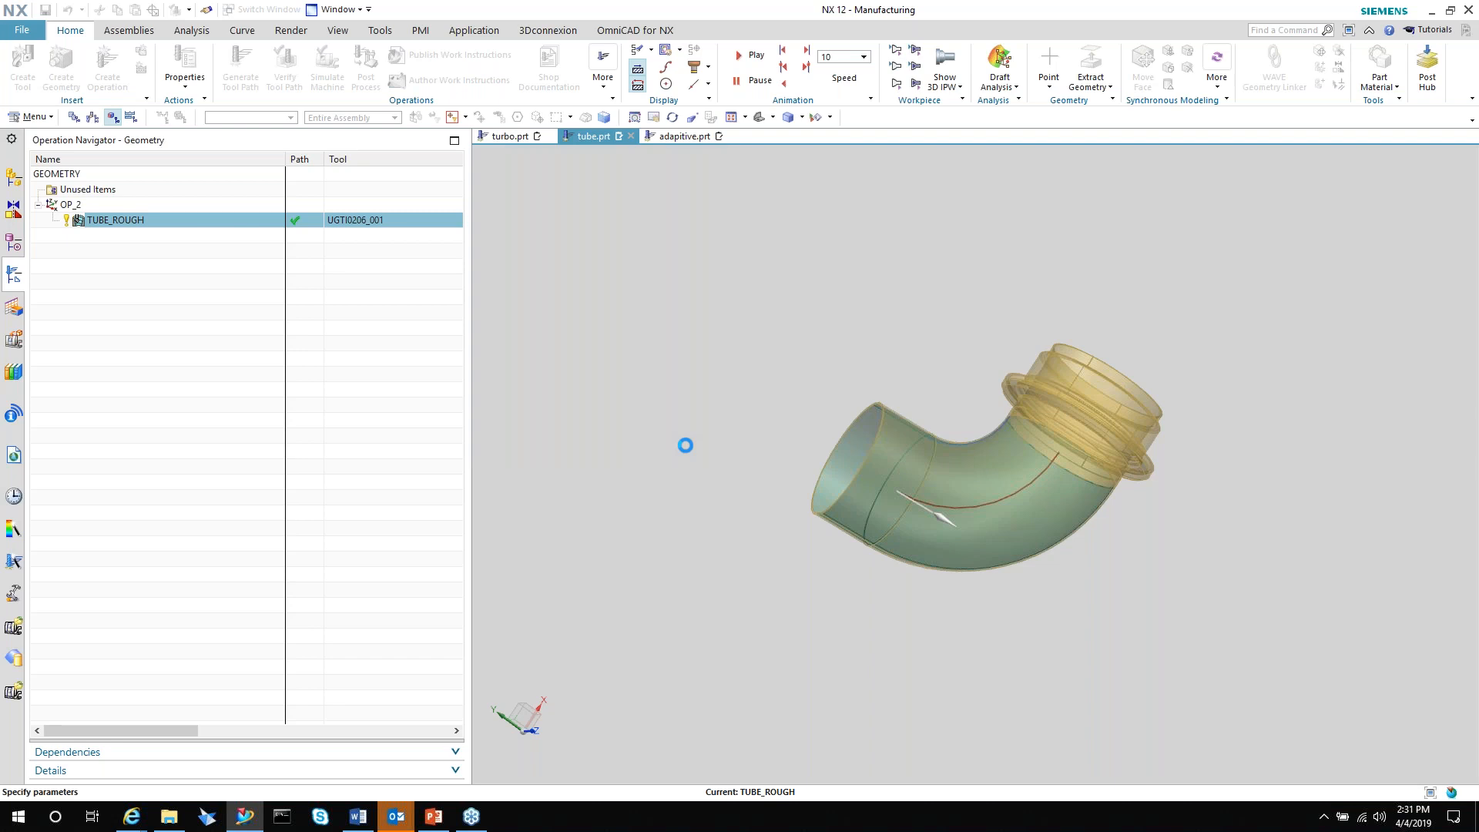
click(682, 767)
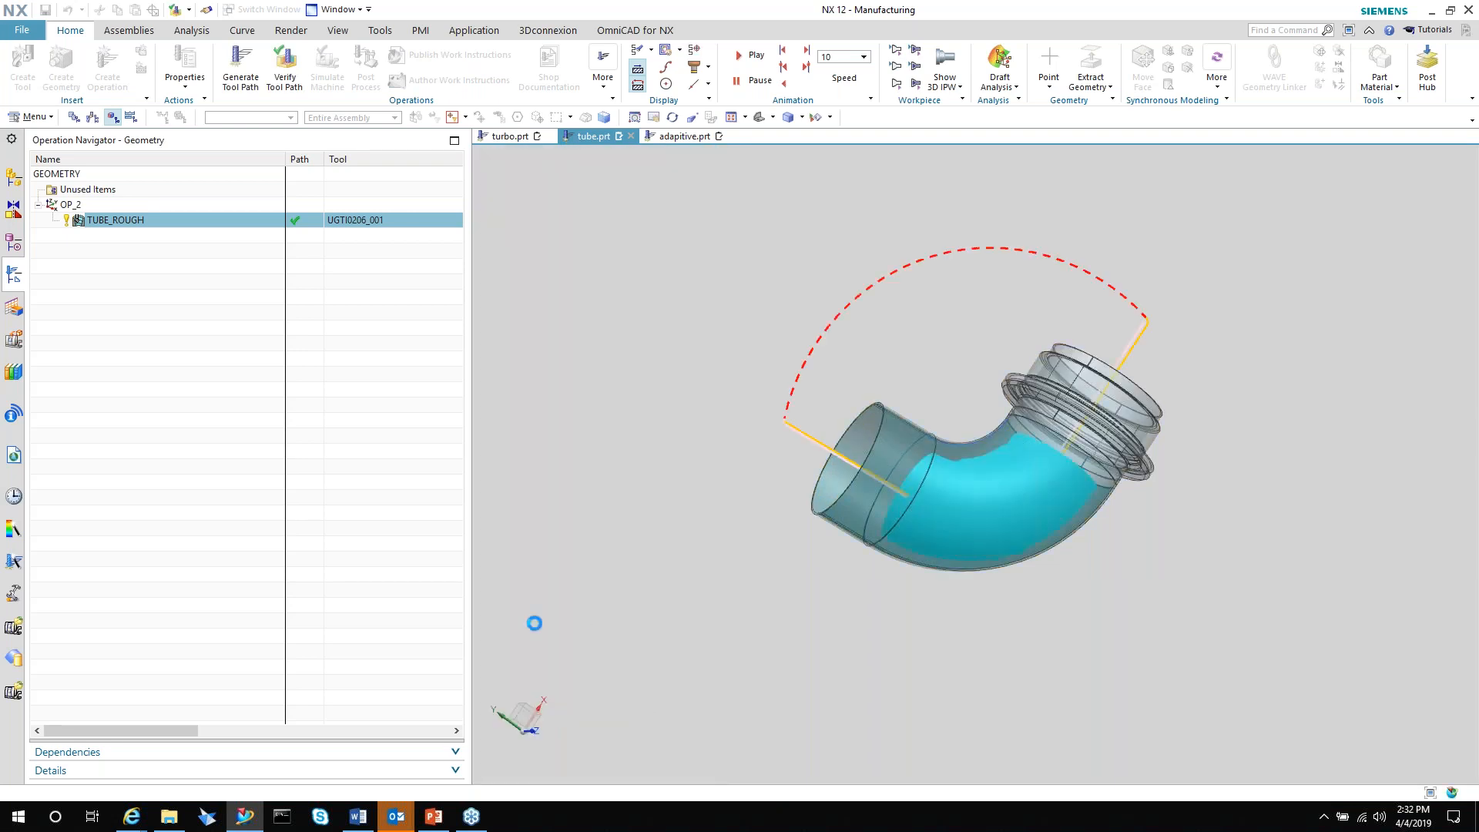
Try to regenerate the TUBE_ROUGH tool path, moving the progress window aside, stop the generation and close the operation.
double_click(79, 220)
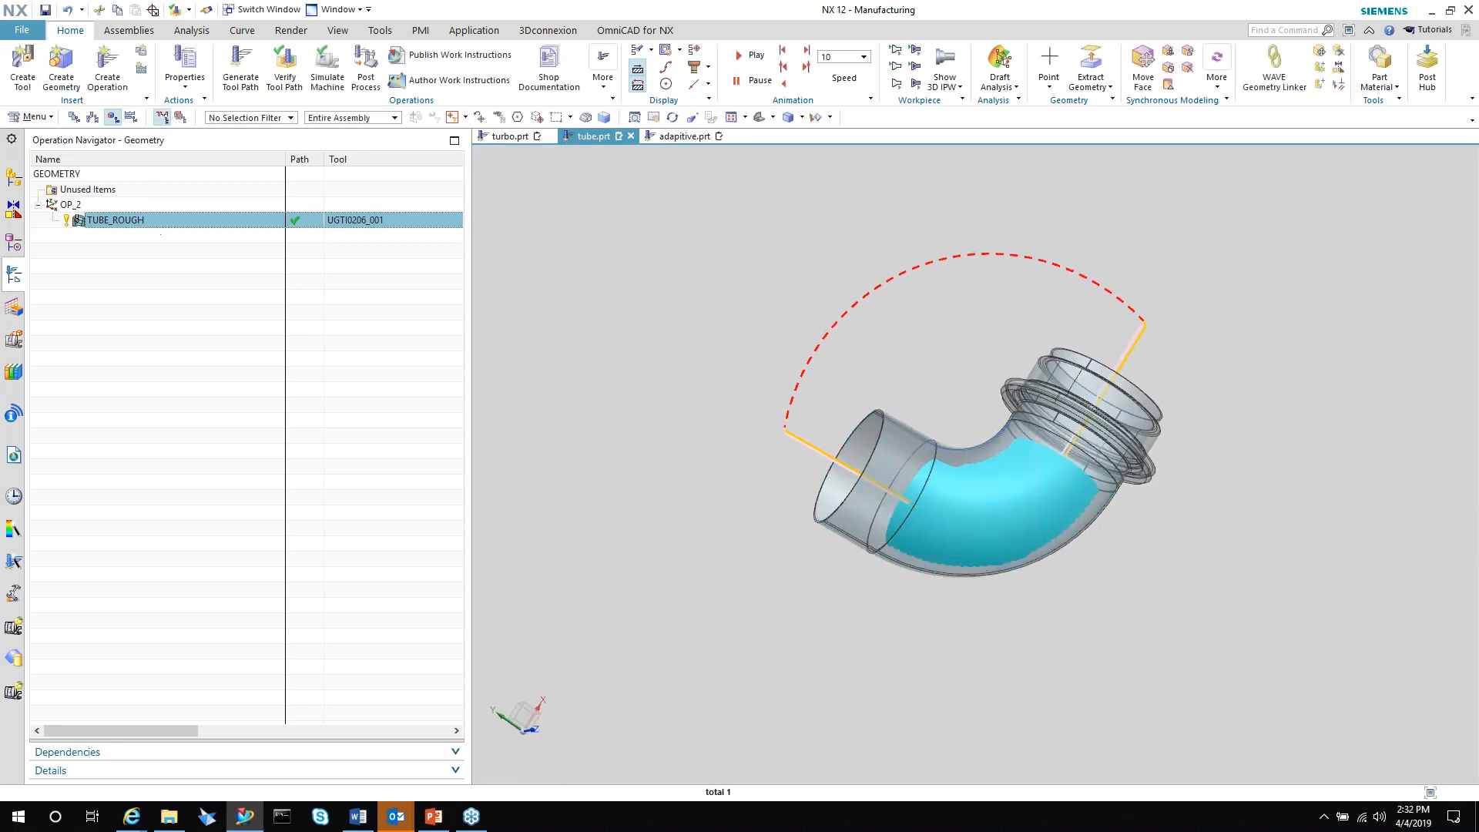
scroll(586, 539, down, 2)
click(537, 719)
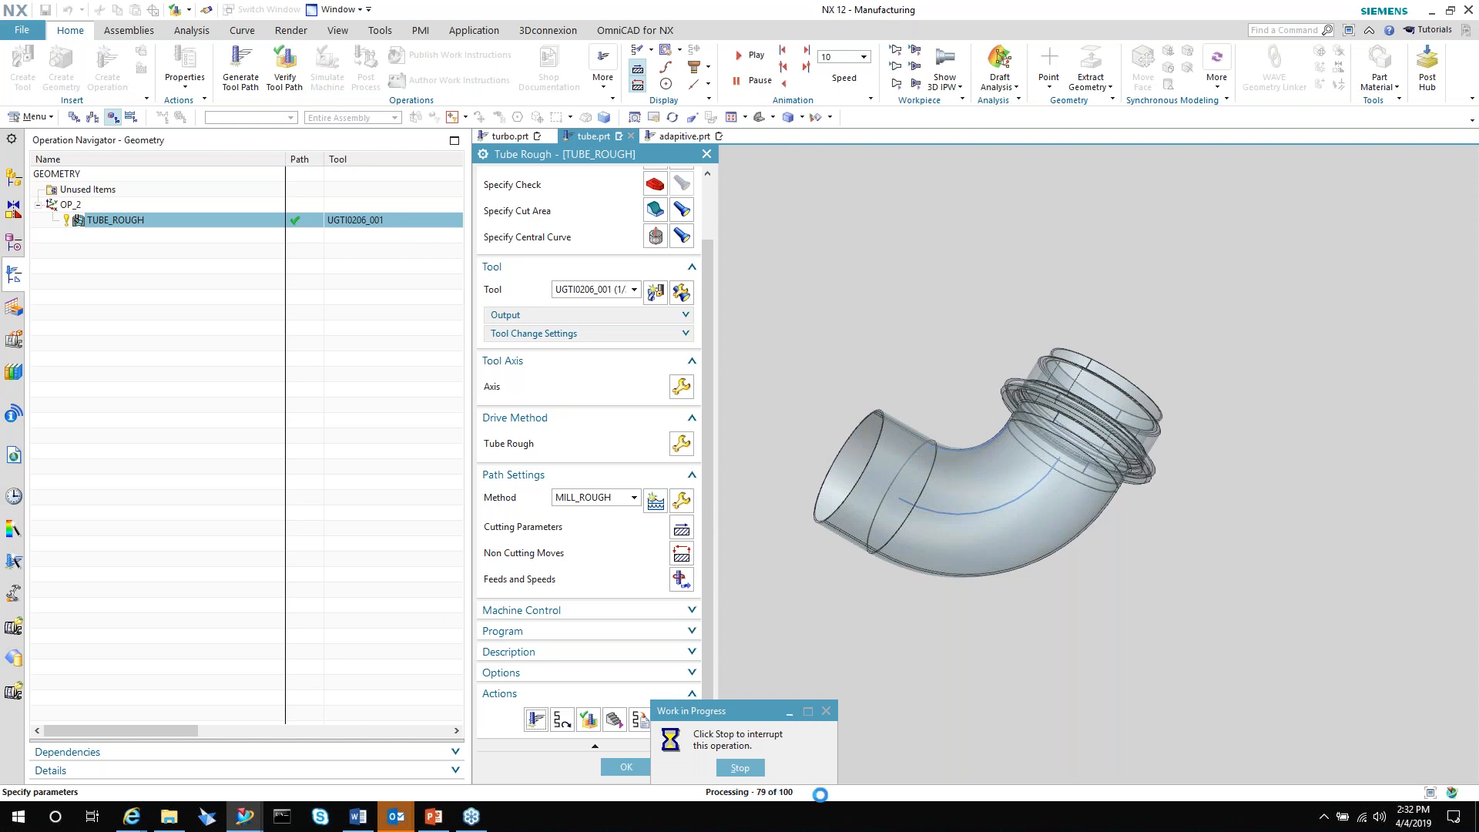
drag(752, 711, 809, 709)
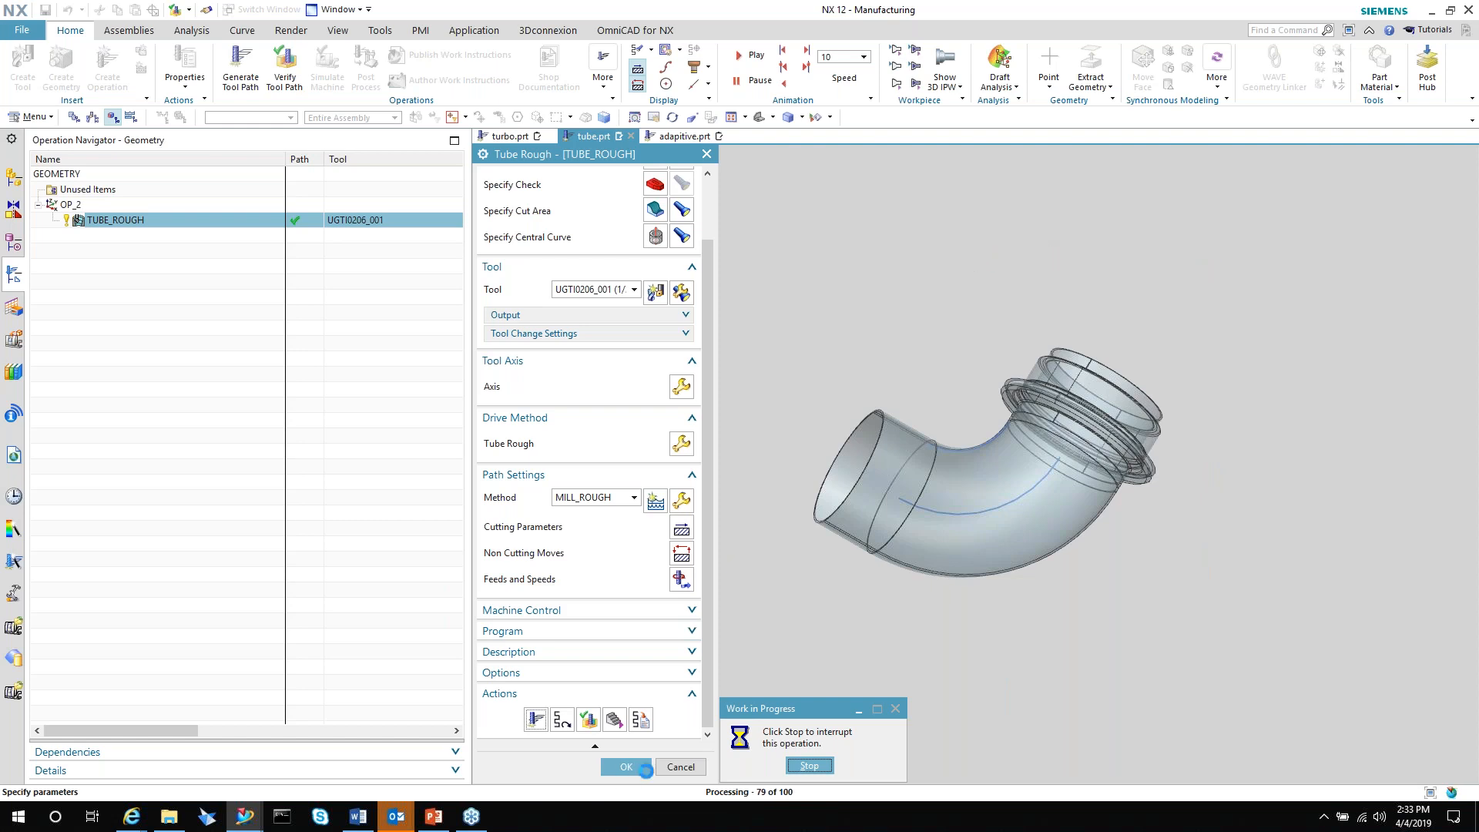
click(806, 766)
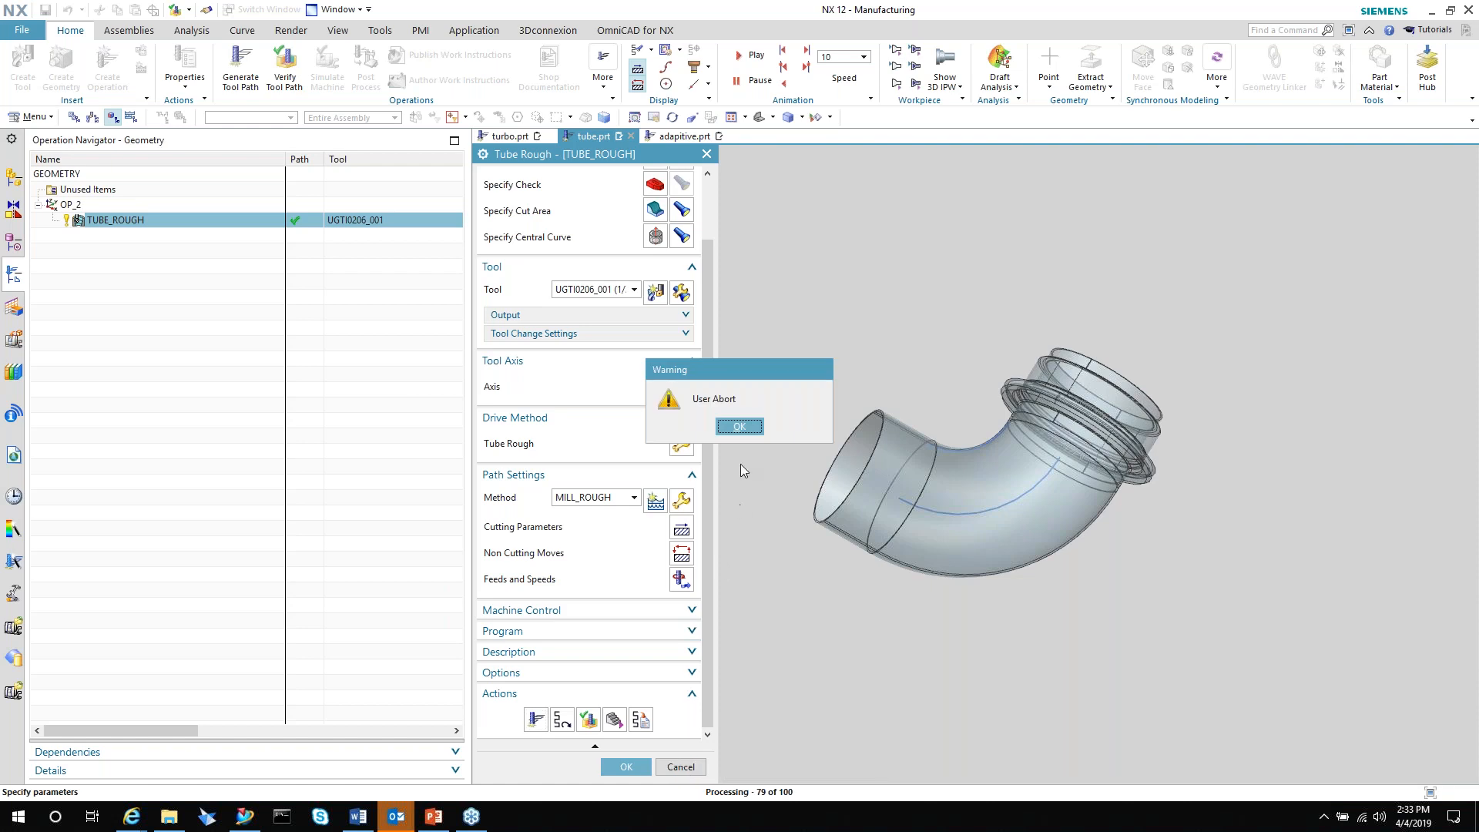
click(739, 426)
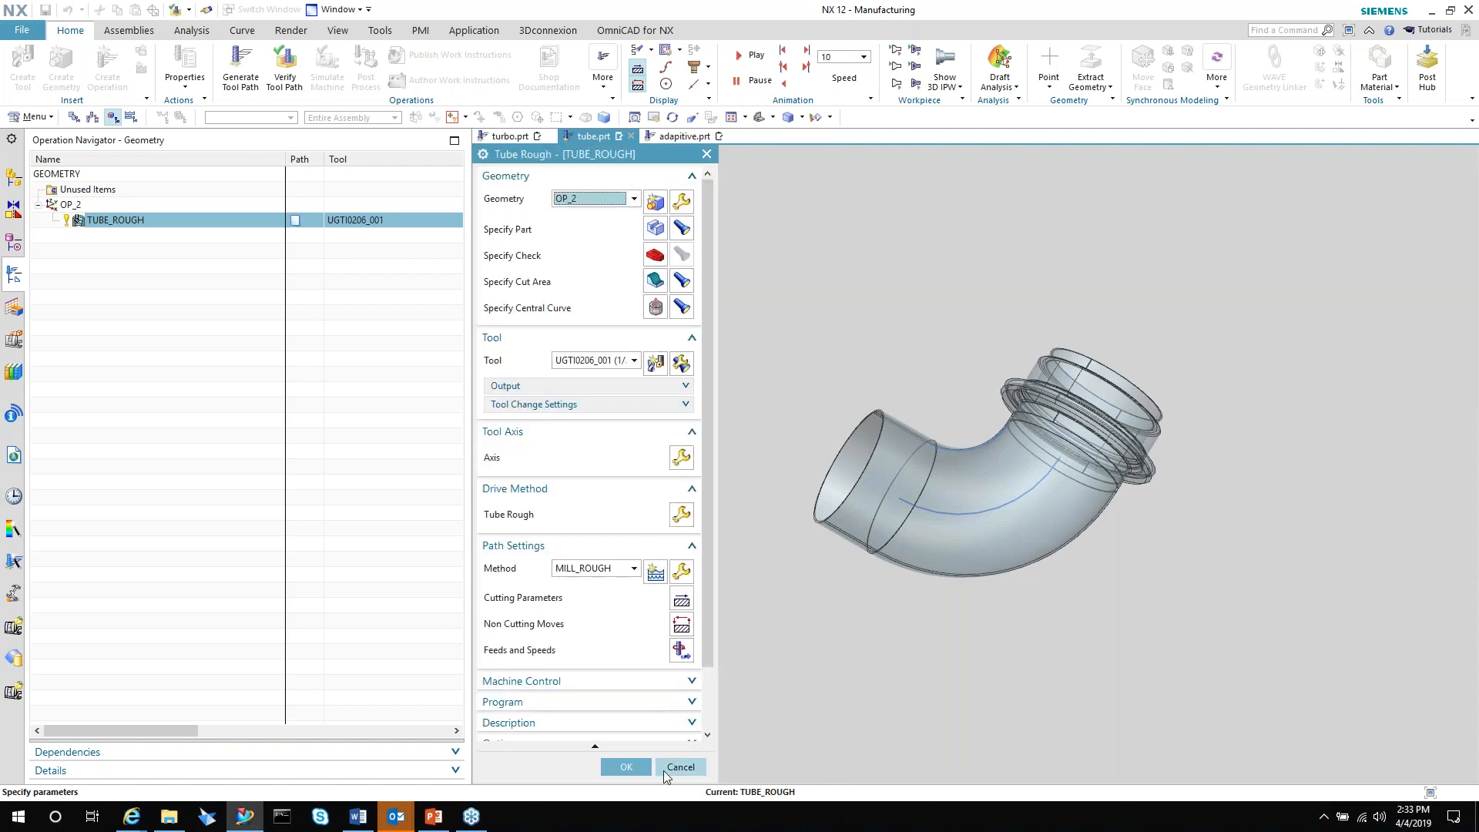
click(626, 766)
Orient the tube to a side view and start a 3D Dynamic verification of the TUBE_ROUGH tool path.
scroll(478, 283, down, 5)
middle_drag(828, 248, 443, 335)
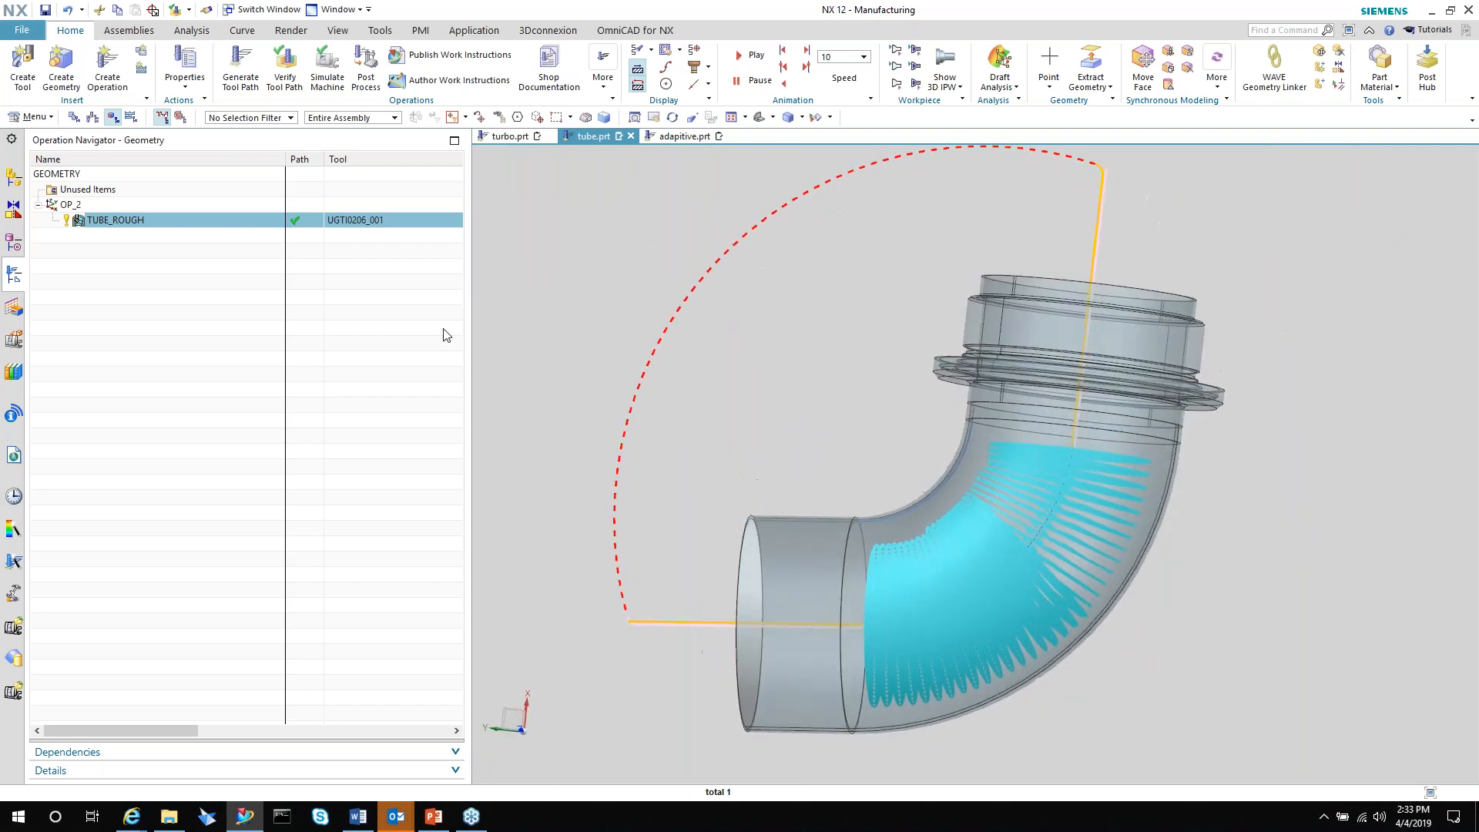
click(284, 66)
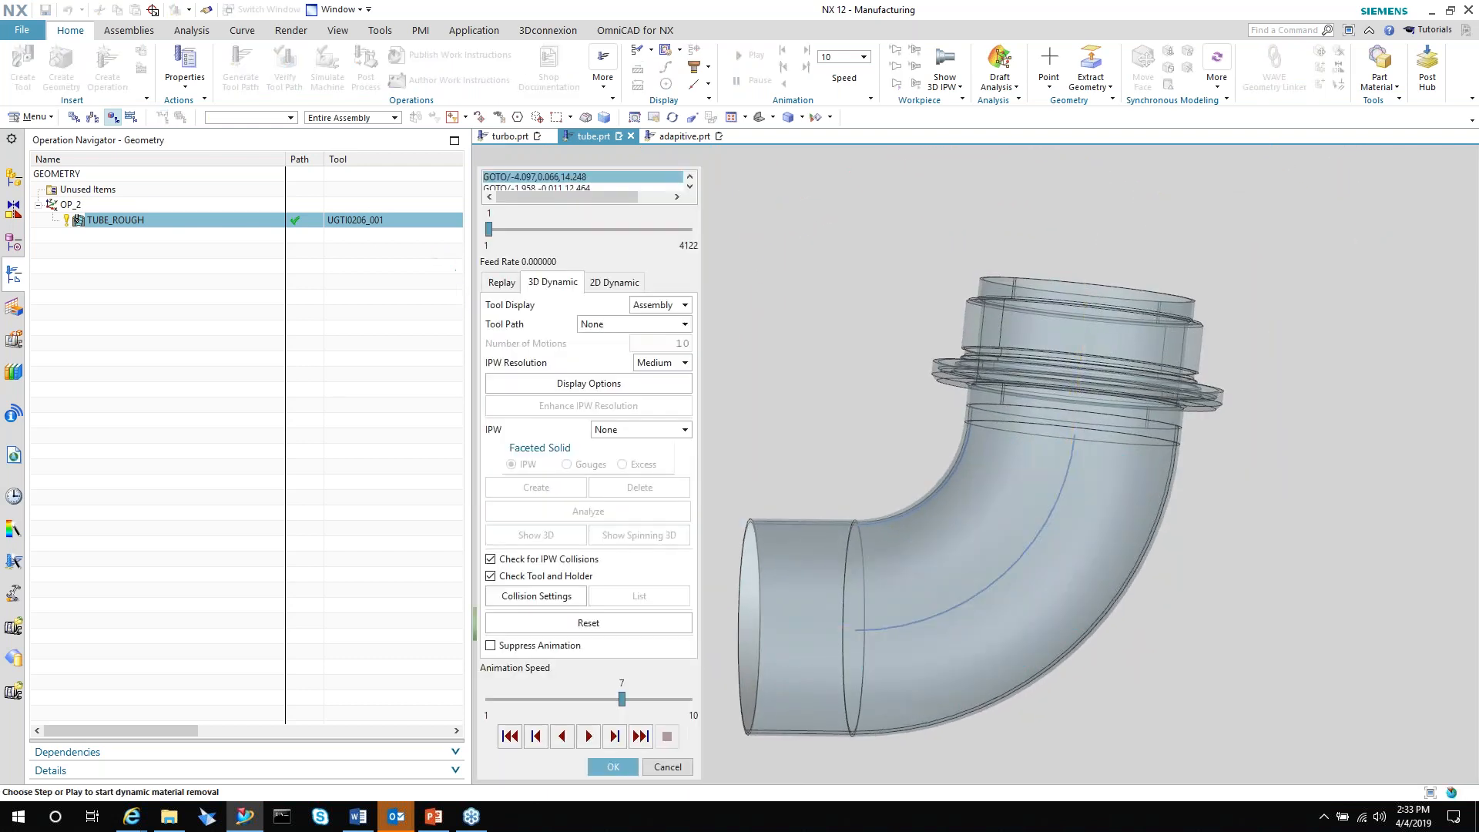
click(588, 736)
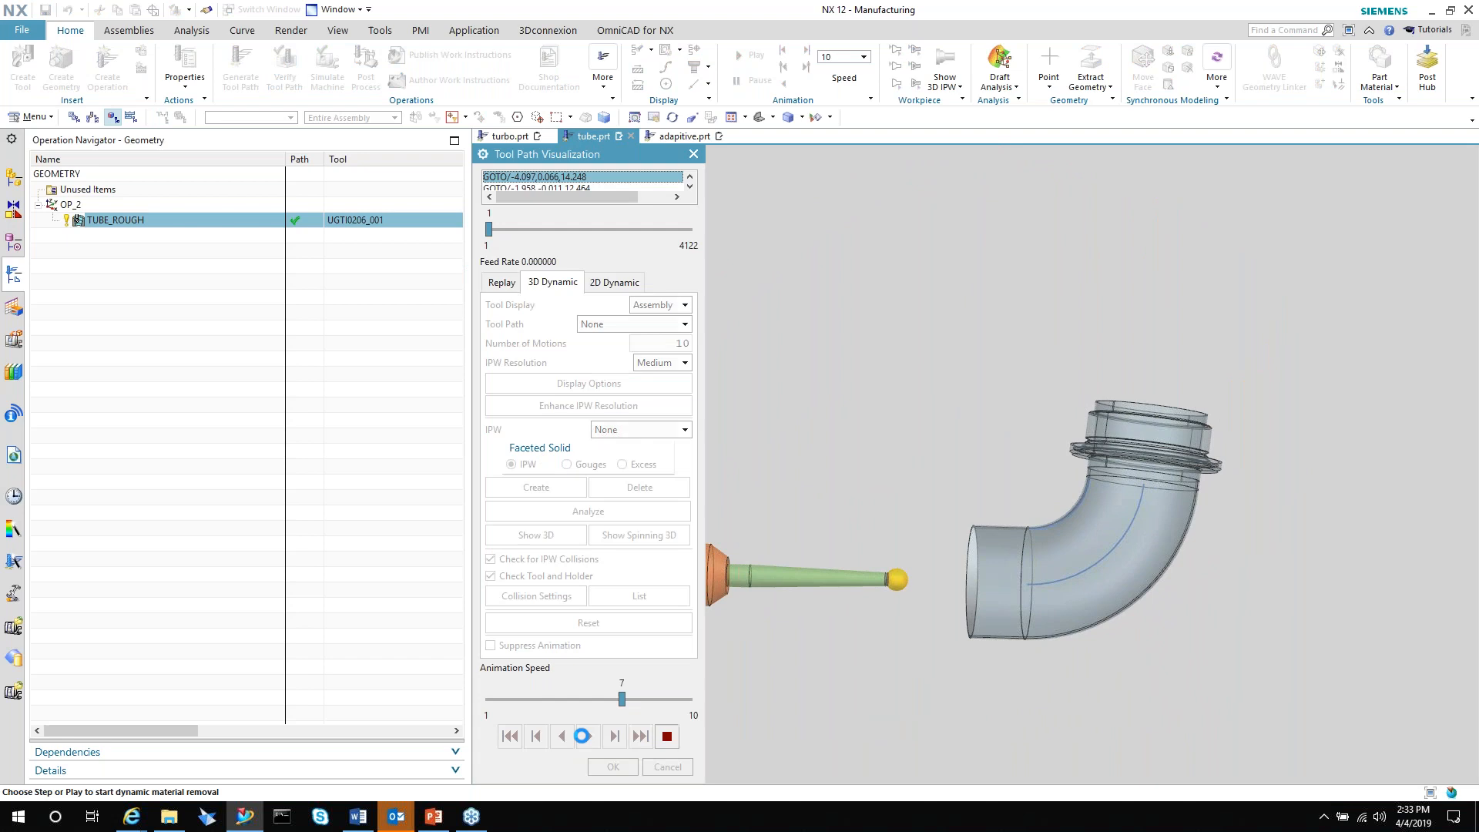
Define the blank for the material removal simulation as Offset from Part with an offset of 0.01.
click(736, 423)
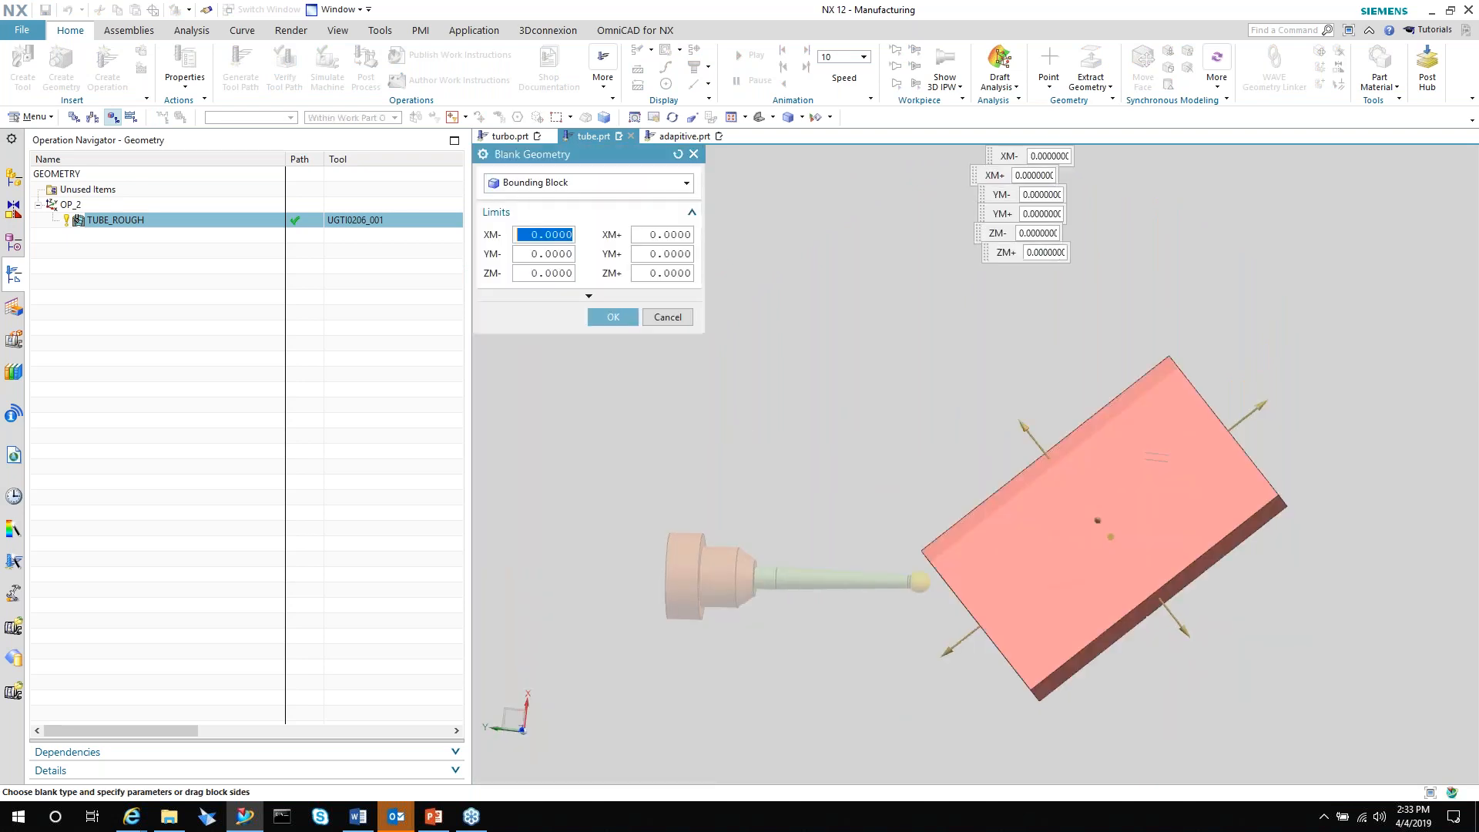
click(651, 183)
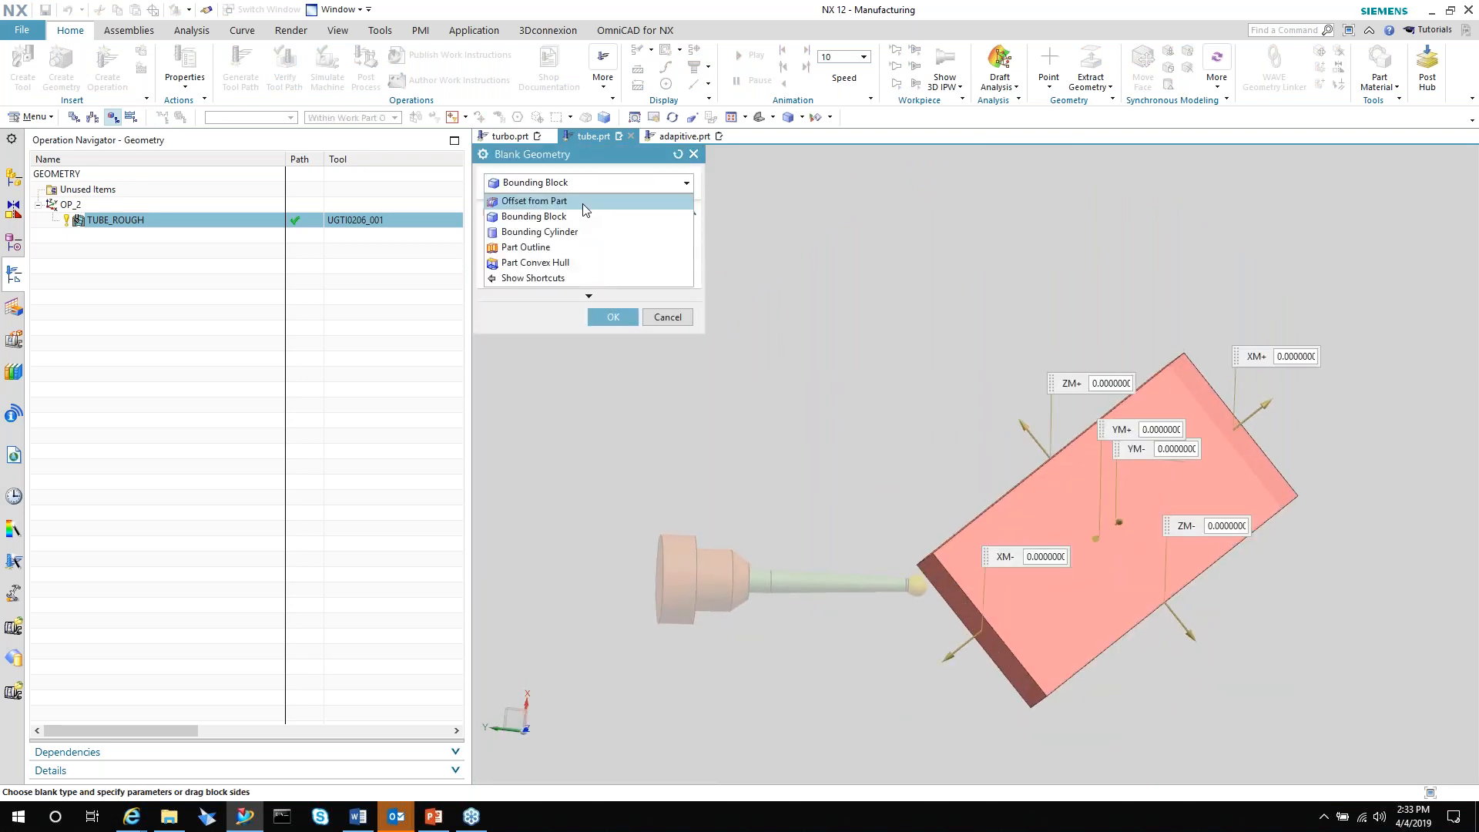
click(584, 204)
click(665, 235)
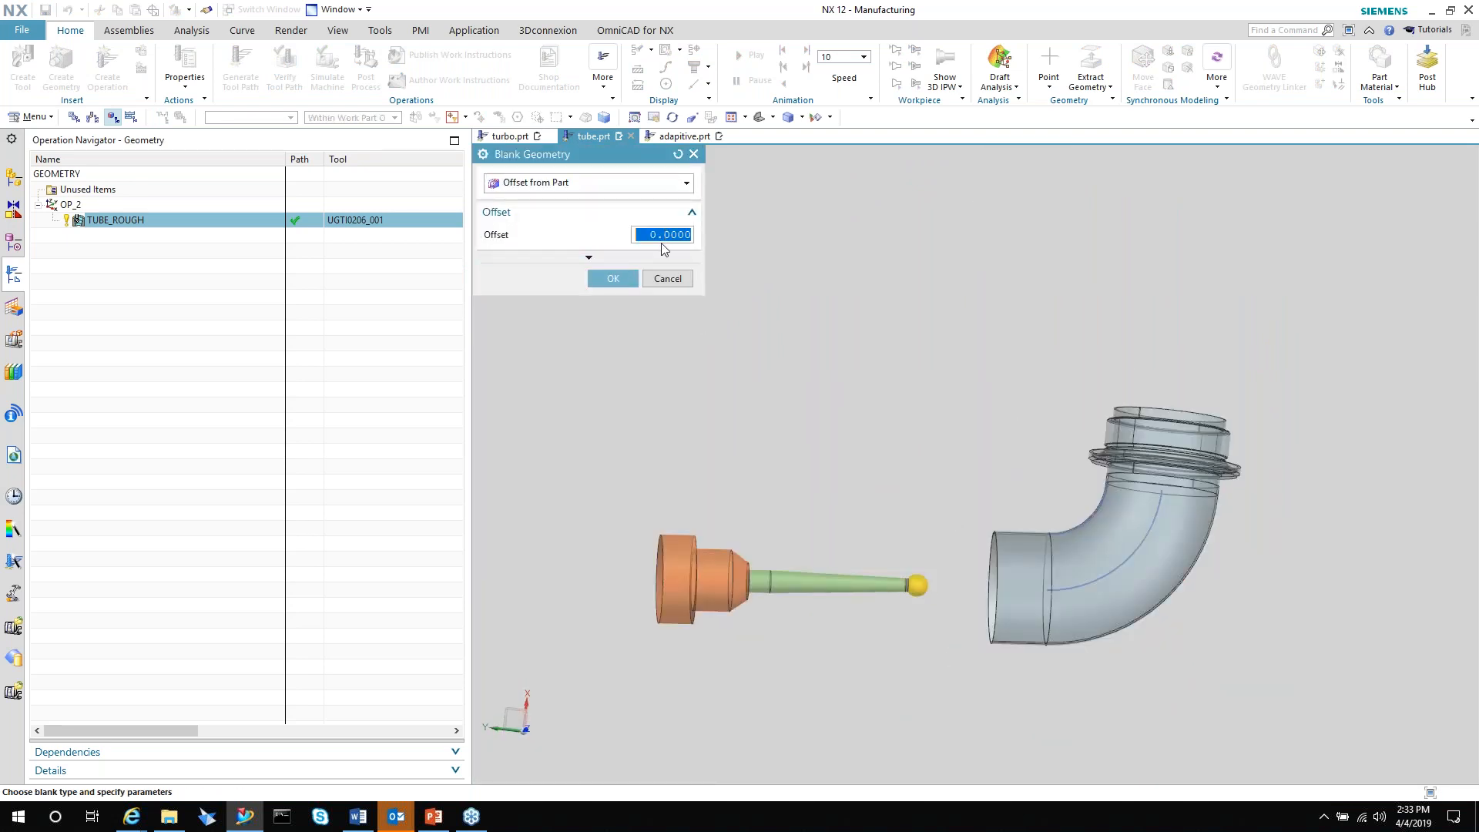
text(.01)
click(612, 279)
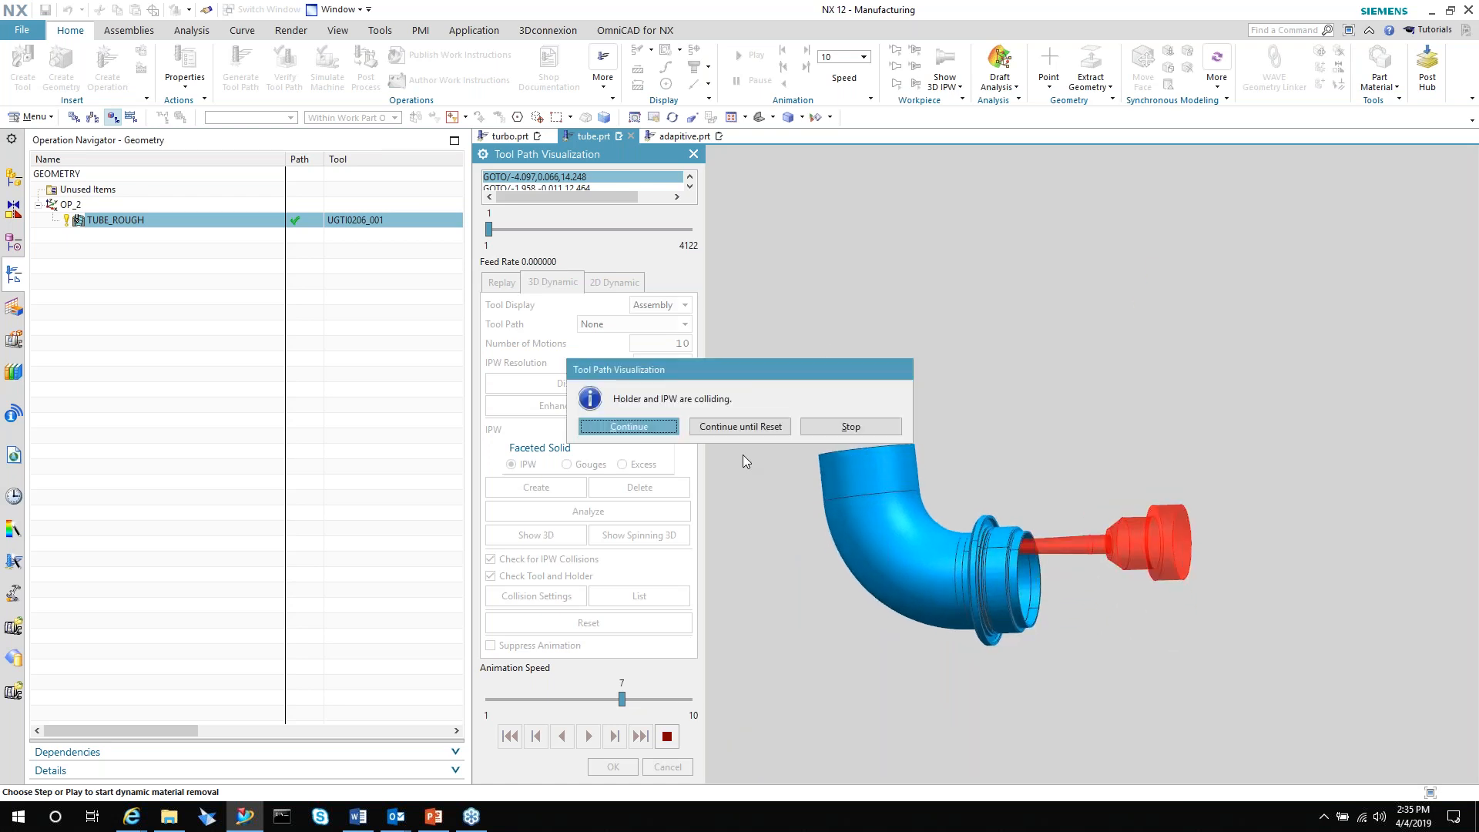
Continue the simulation past the holder collision until reset, stop the playback, and close the tool path visualization.
click(739, 426)
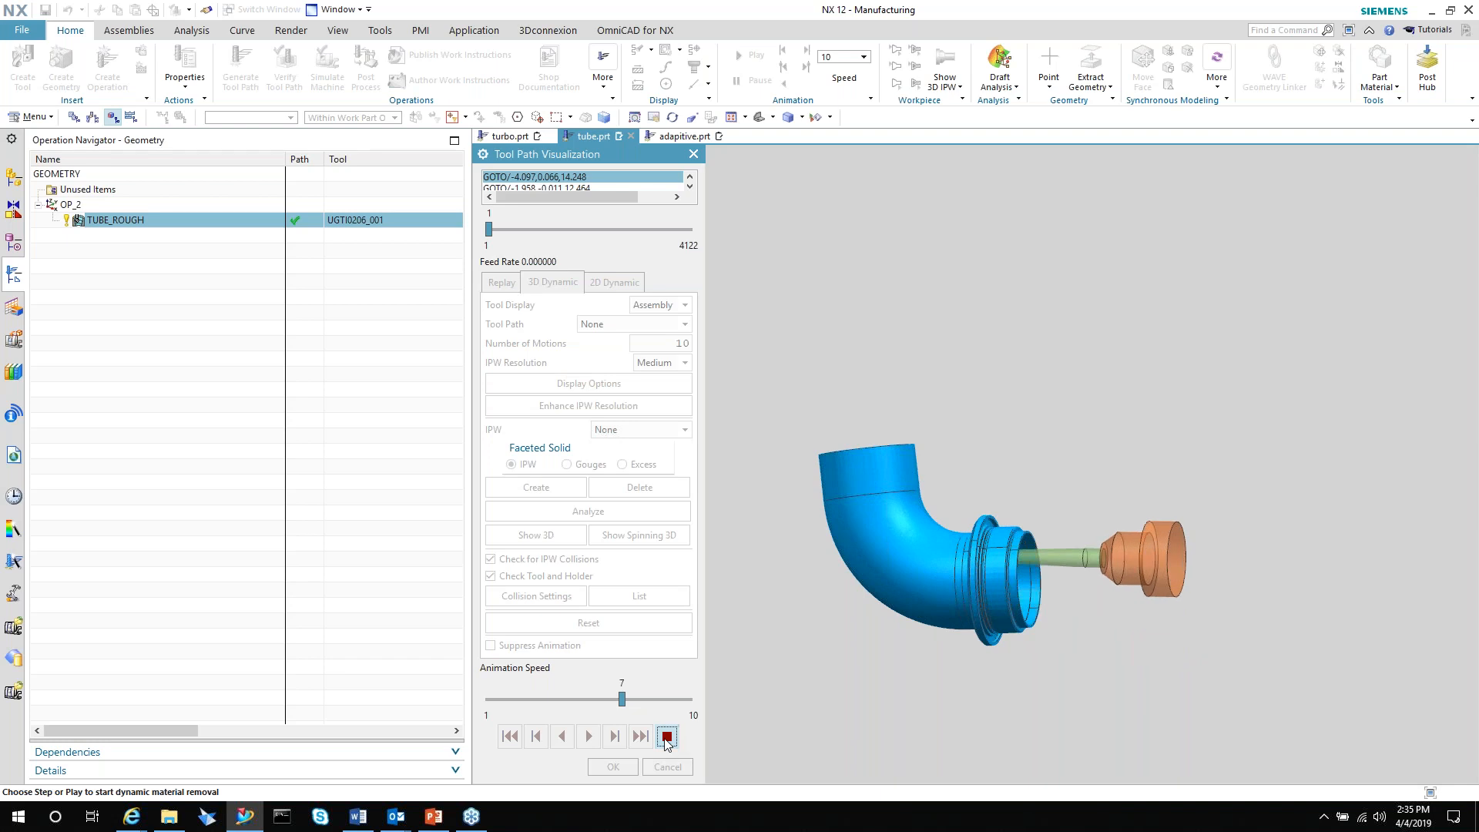
click(667, 737)
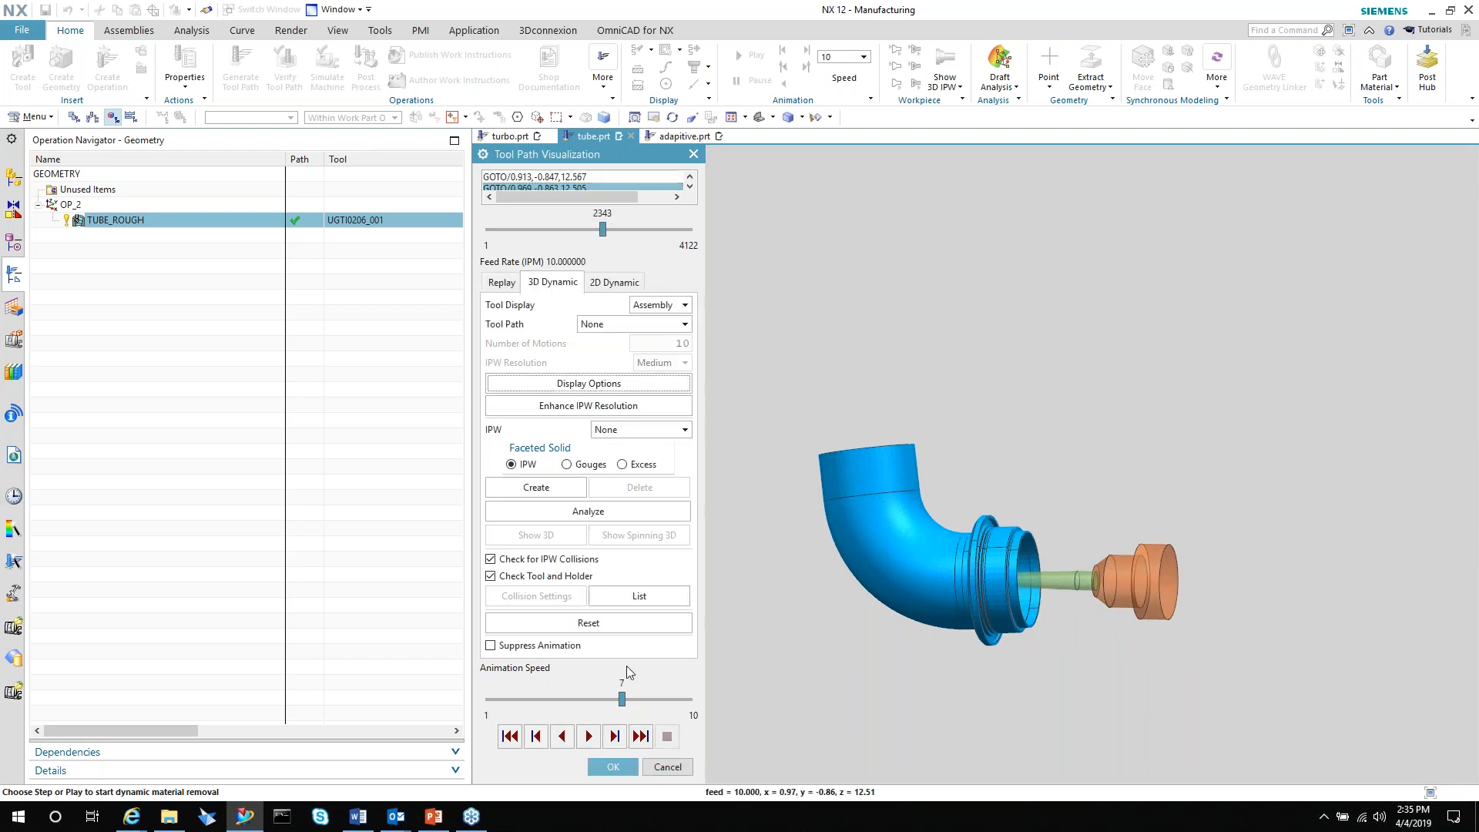
click(667, 767)
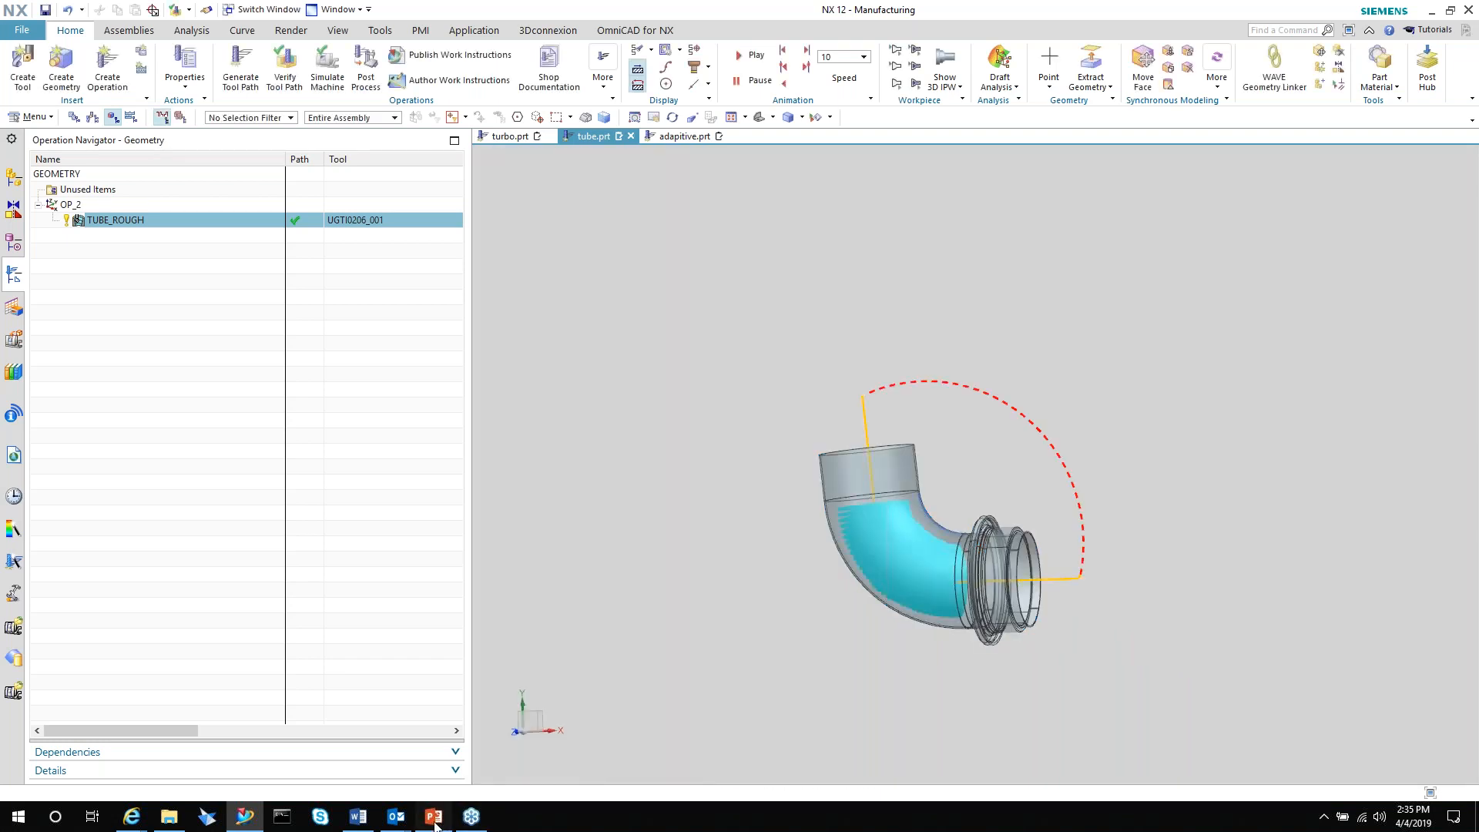
Switch to the PowerPoint presentation, start the slide show at slide 14, and advance to the Robotic Machining slide.
click(434, 818)
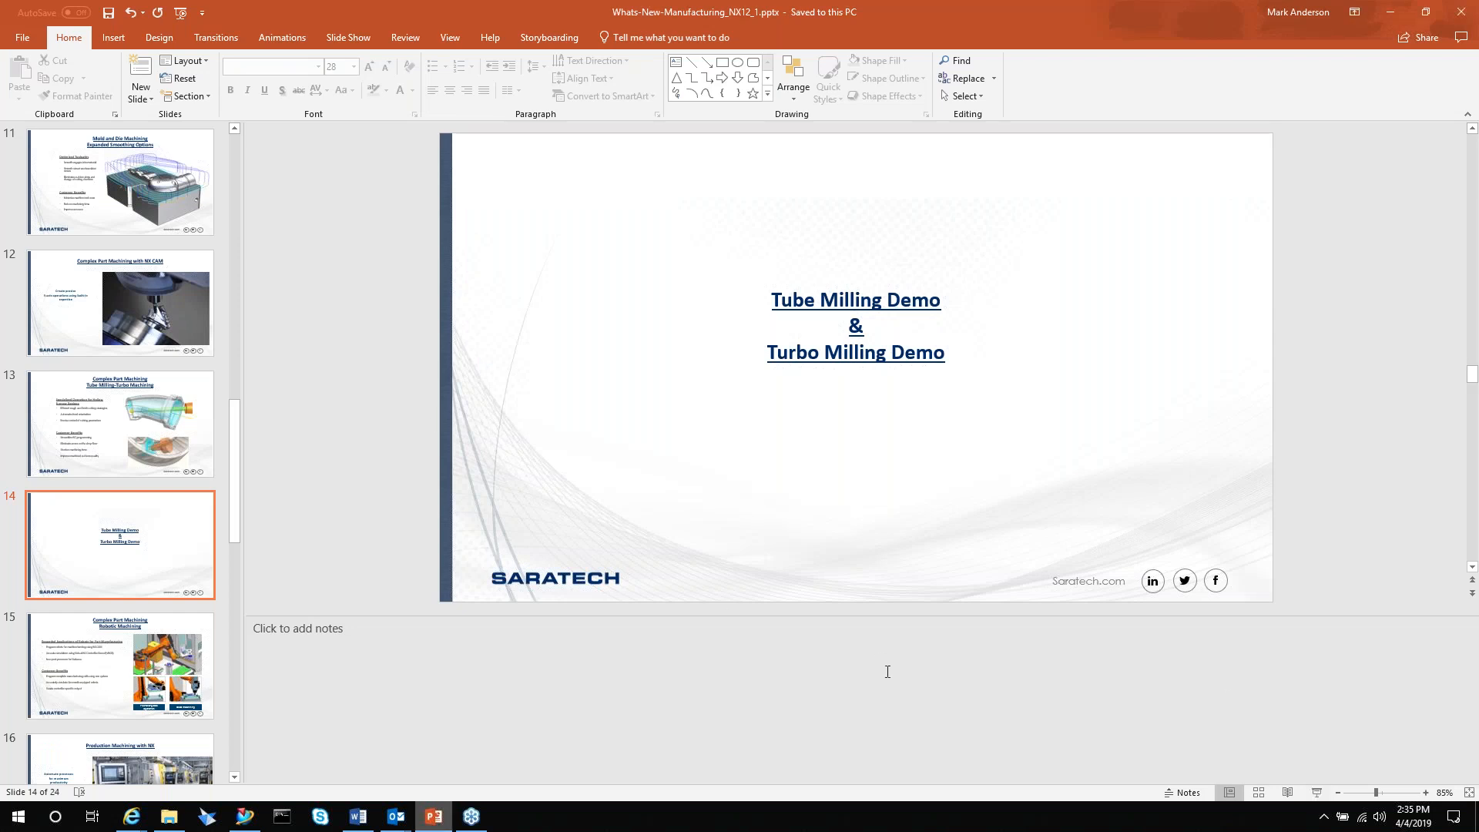
click(1316, 792)
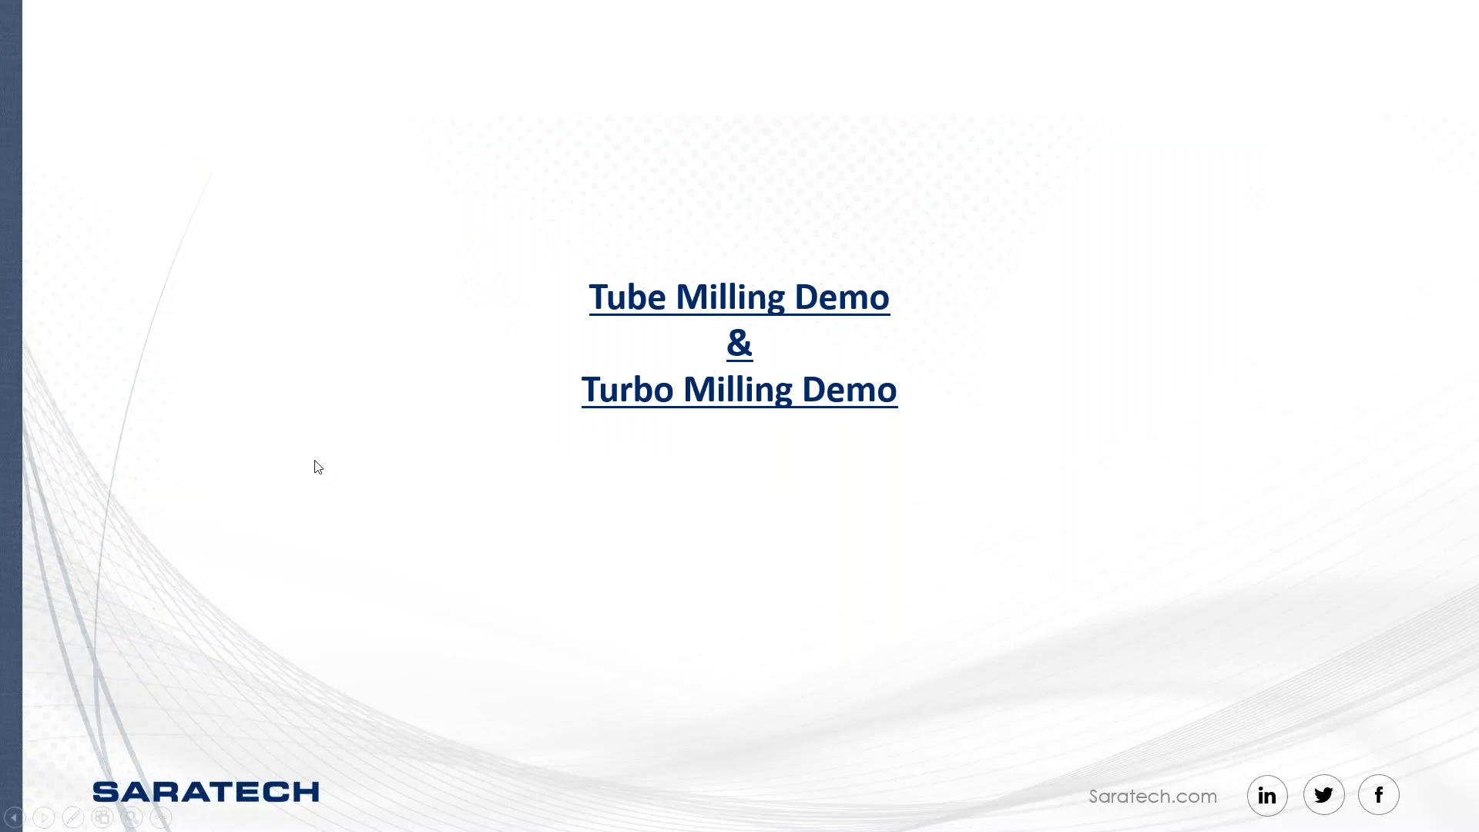
click(317, 468)
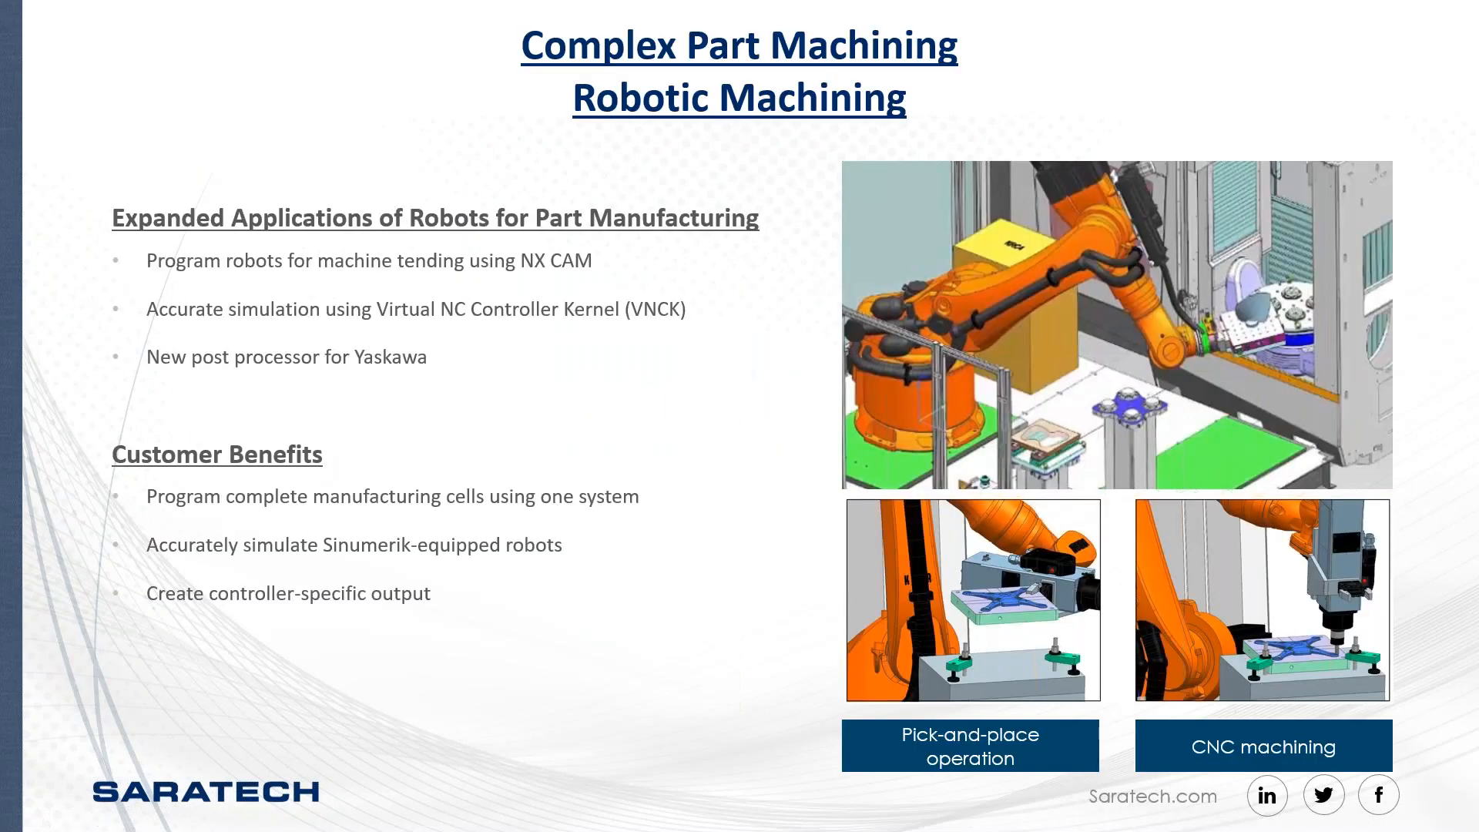